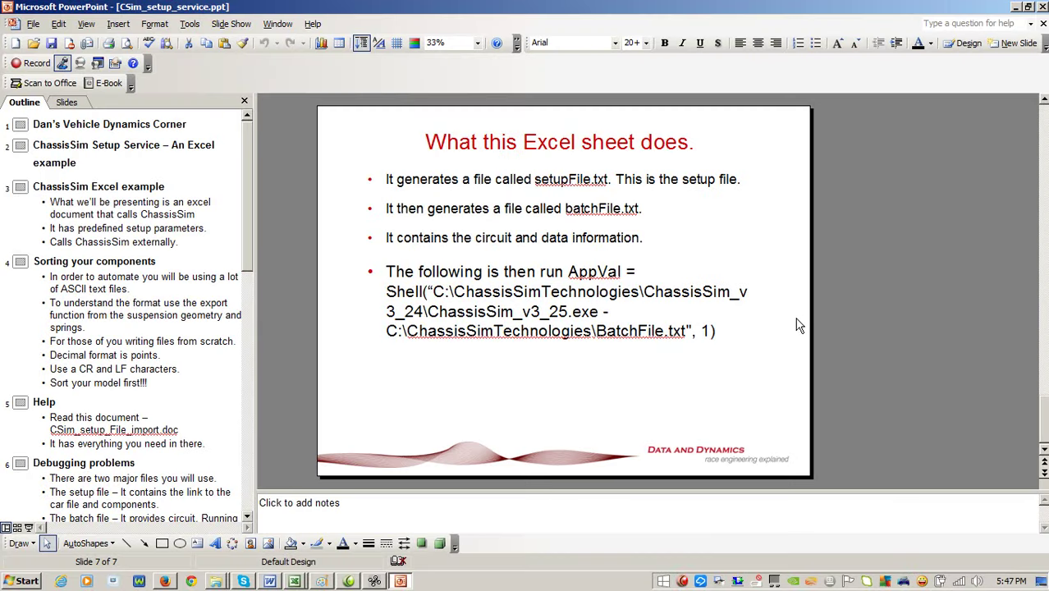
Switch to the CSim_setup_service_v2.xls workbook in Excel and look over the full length of its Setup sheet.
{"action": "left_click", "coordinate": [294, 581]}
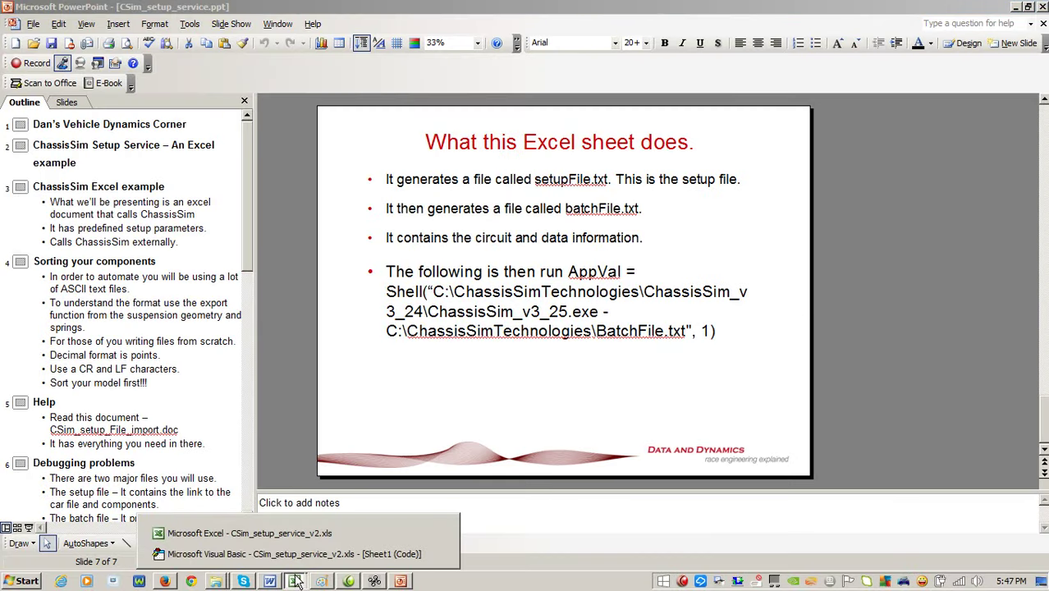
{"action": "left_click", "coordinate": [218, 581]}
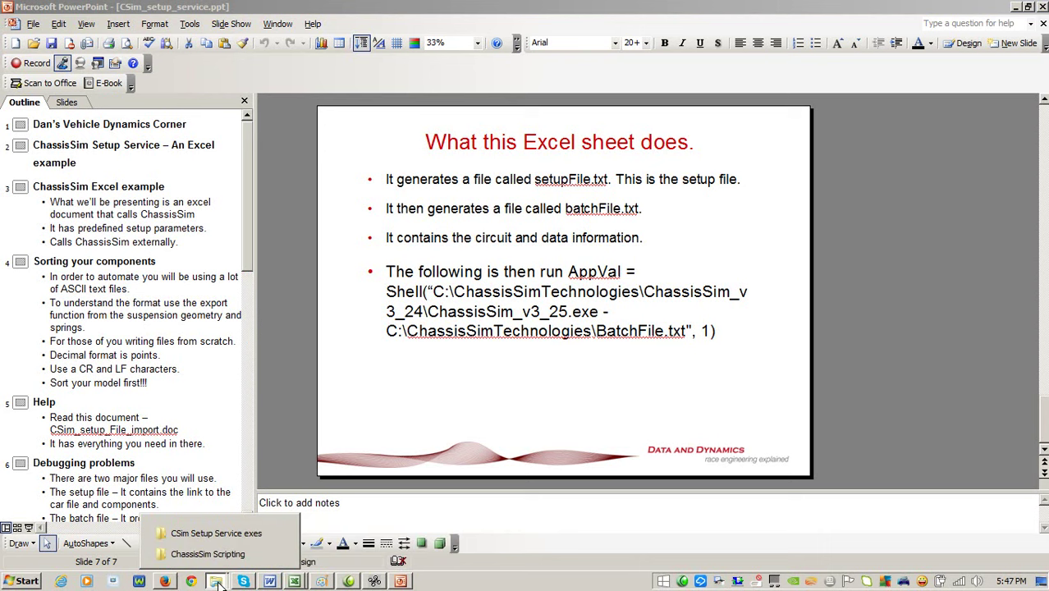
{"action": "left_click", "coordinate": [231, 530]}
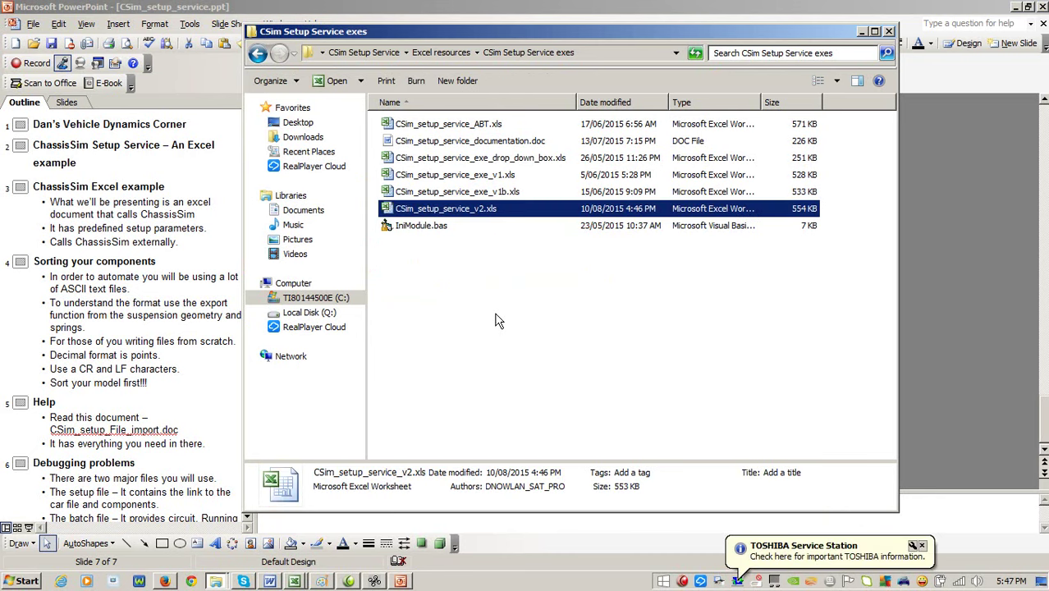
{"action": "left_click", "coordinate": [295, 581]}
{"action": "left_click", "coordinate": [301, 535]}
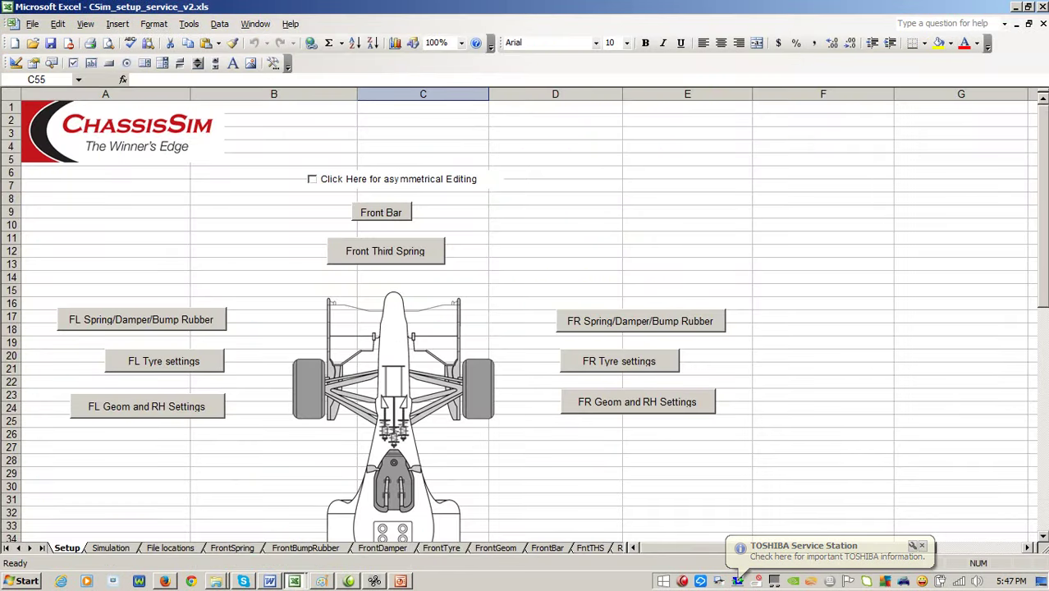
{"action": "left_click_drag", "start_coordinate": [1040, 167], "coordinate": [1029, 413]}
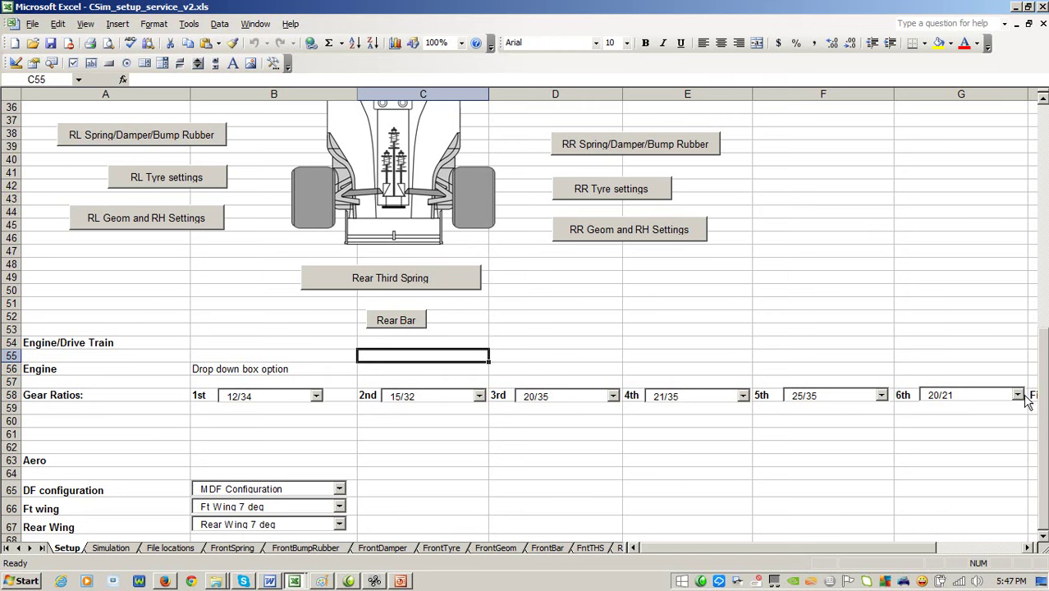
{"action": "left_click_drag", "start_coordinate": [1046, 455], "coordinate": [1001, 138]}
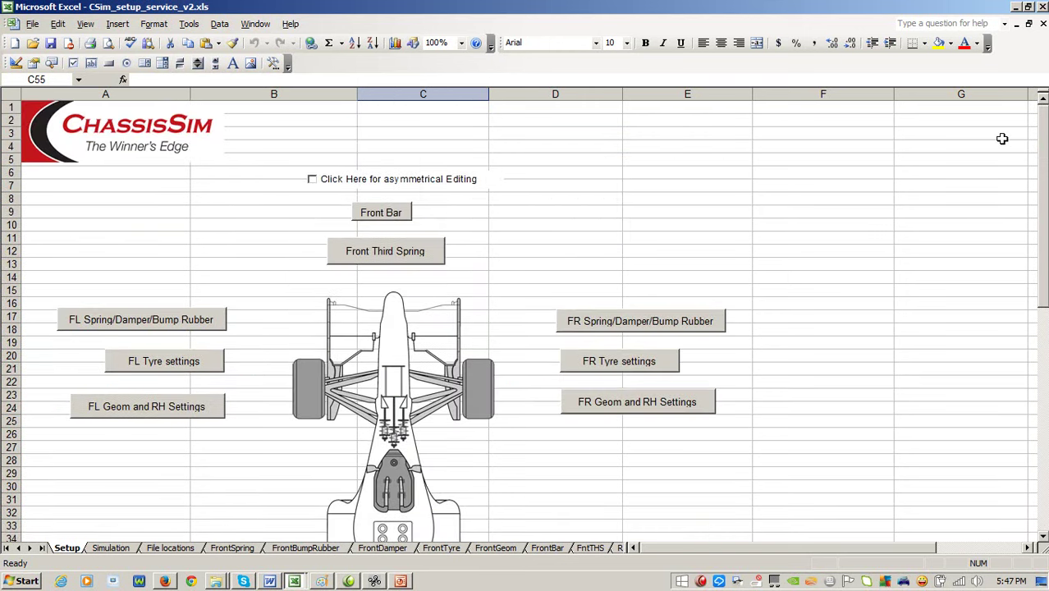
Examine the spring, bump rubber and damper options for the front left corner, and leave the properties without applying anything.
{"action": "left_click", "coordinate": [120, 321]}
{"action": "left_click", "coordinate": [595, 192]}
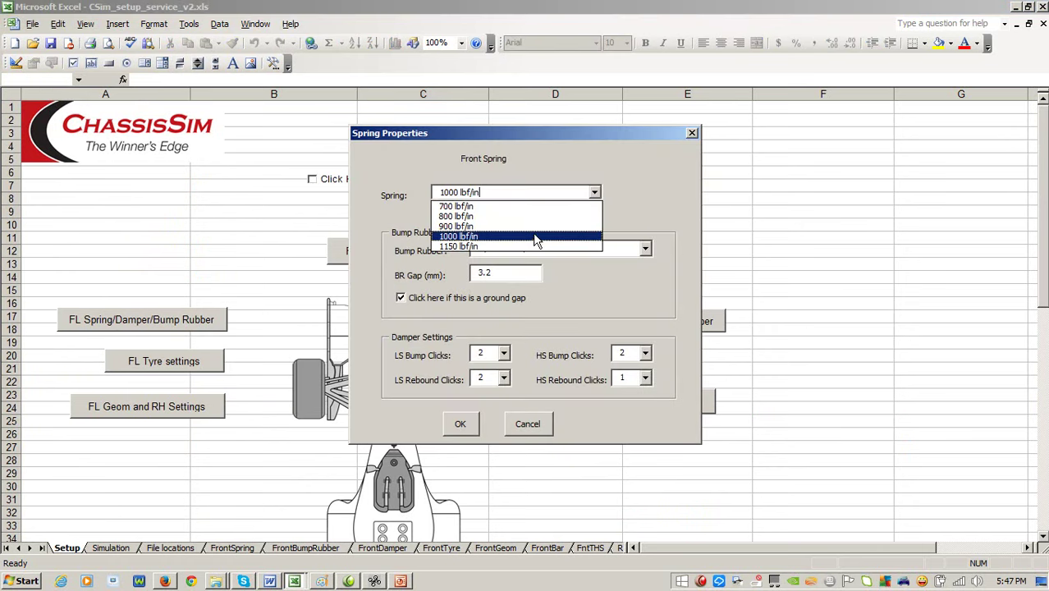
{"action": "left_click", "coordinate": [533, 236]}
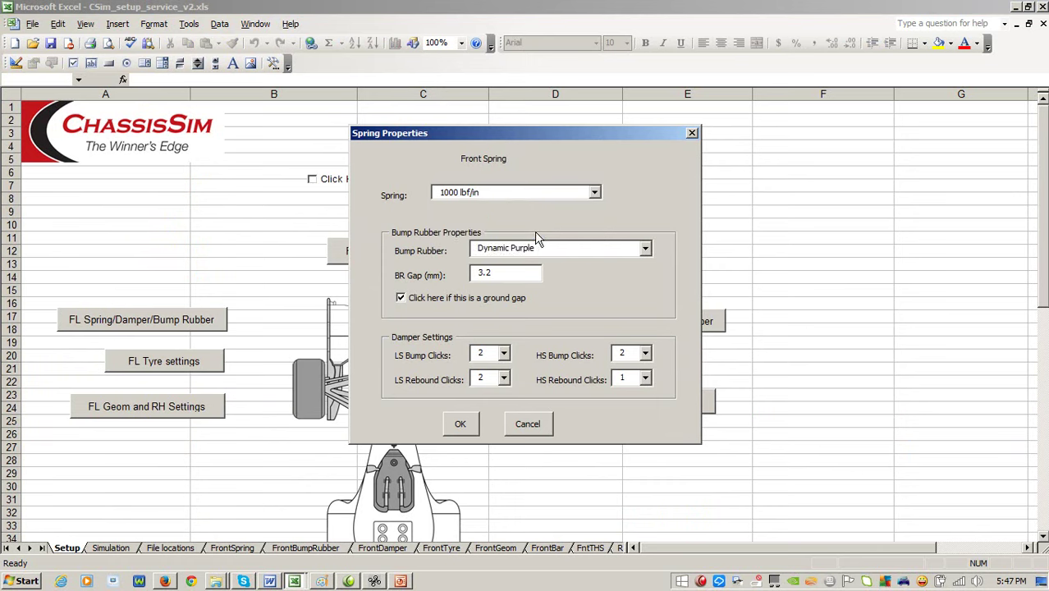
{"action": "left_click", "coordinate": [645, 250]}
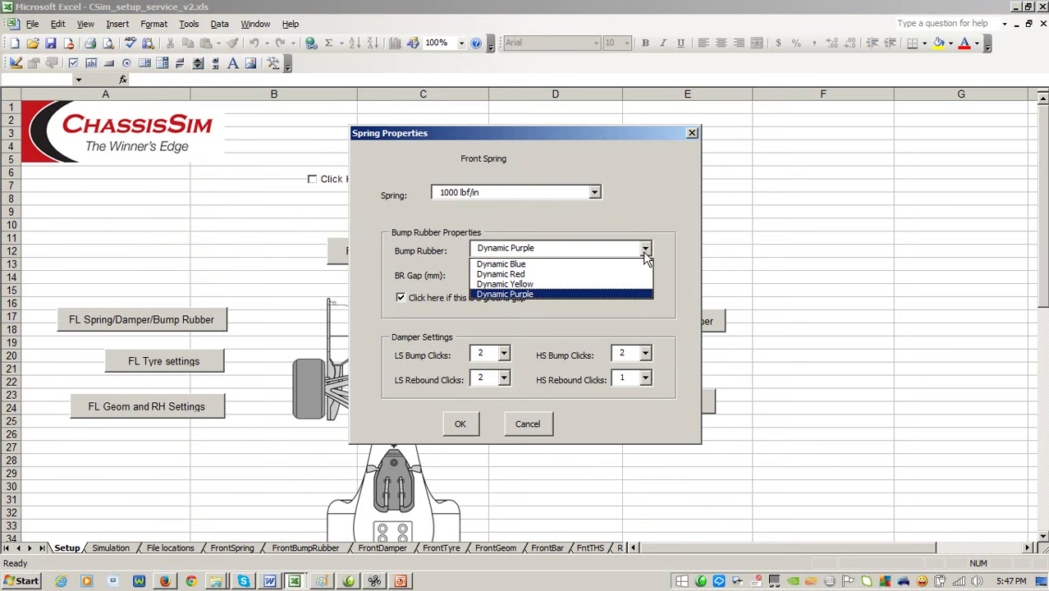
{"action": "left_click", "coordinate": [677, 242]}
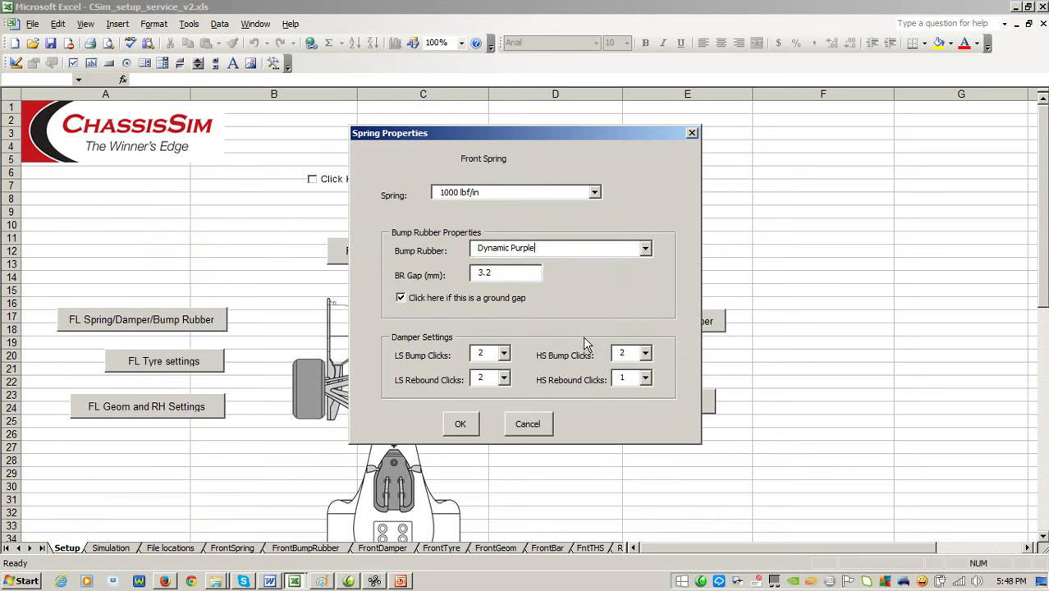
{"action": "left_click", "coordinate": [504, 353]}
{"action": "left_click", "coordinate": [504, 354]}
{"action": "left_click", "coordinate": [531, 427]}
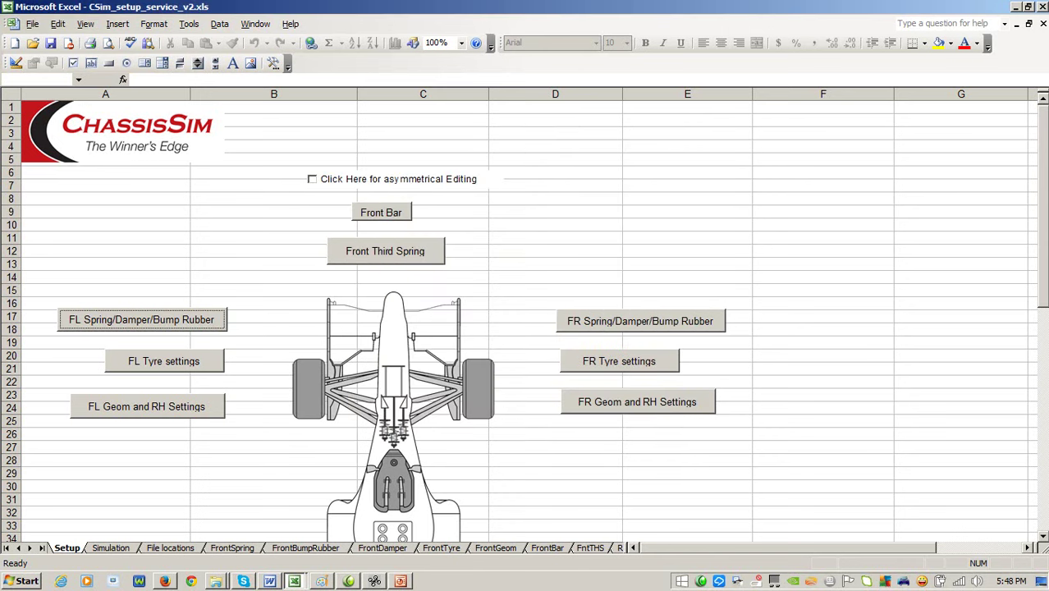
Examine the available 1st and 2nd gear ratio options in the Engine/Drive Train section of the Setup sheet.
{"action": "left_click_drag", "start_coordinate": [1040, 198], "coordinate": [1033, 443]}
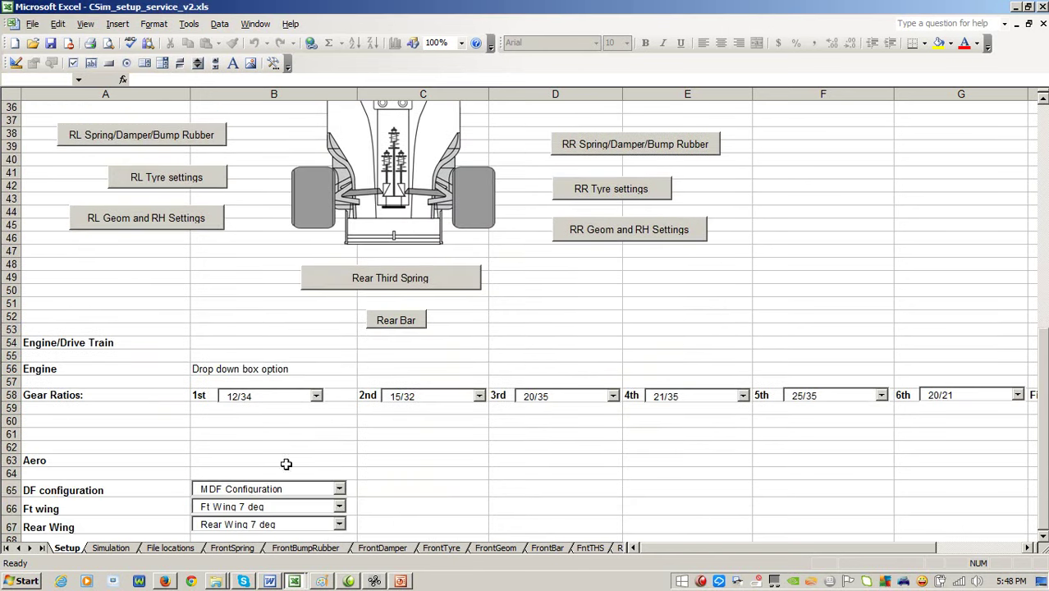
{"action": "left_click", "coordinate": [319, 398]}
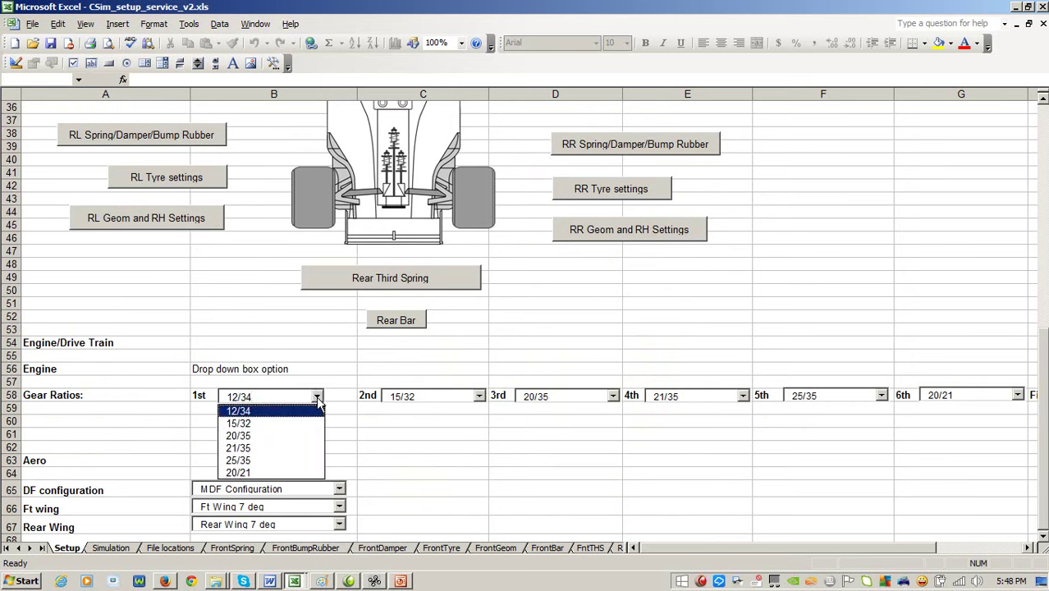
{"action": "left_click", "coordinate": [316, 395]}
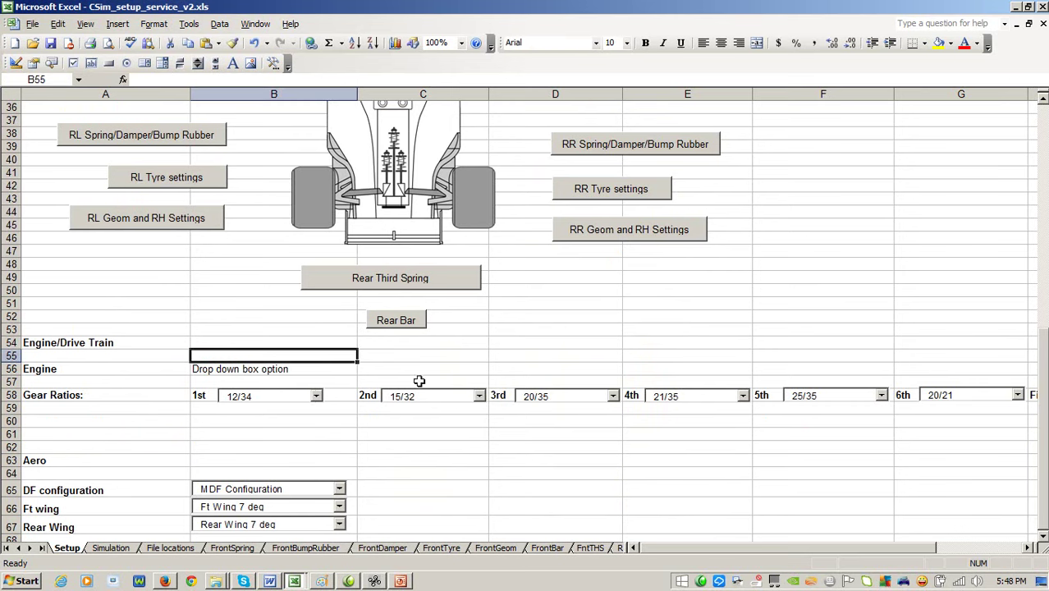
{"action": "left_click", "coordinate": [480, 395]}
{"action": "left_click", "coordinate": [481, 355]}
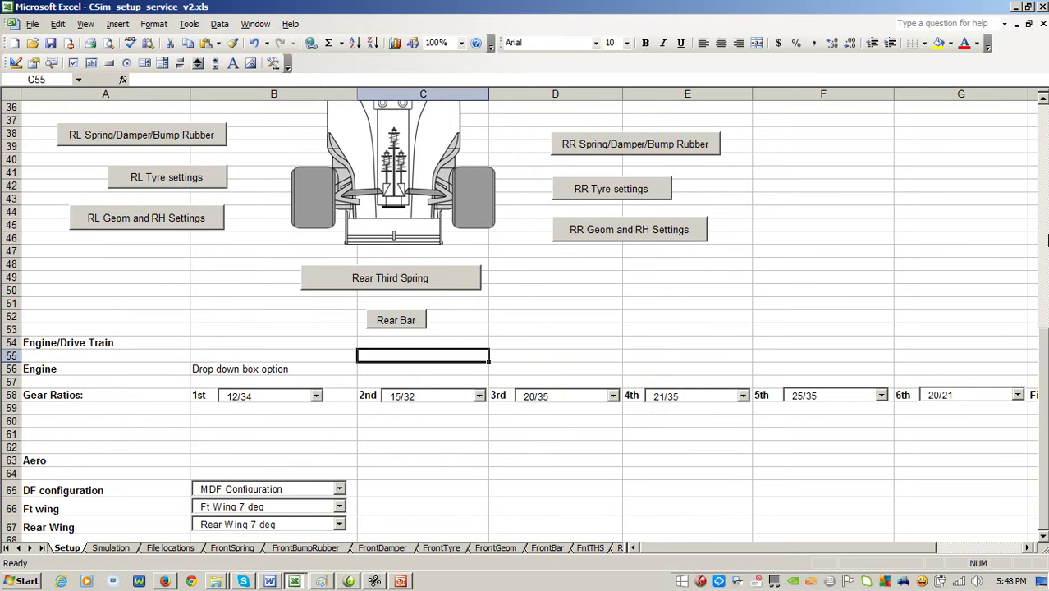
In the Aero section, choose MDF Configuration, set the rear wing to Rear Wing 9 deg, and save the workbook.
{"action": "left_click", "coordinate": [339, 490]}
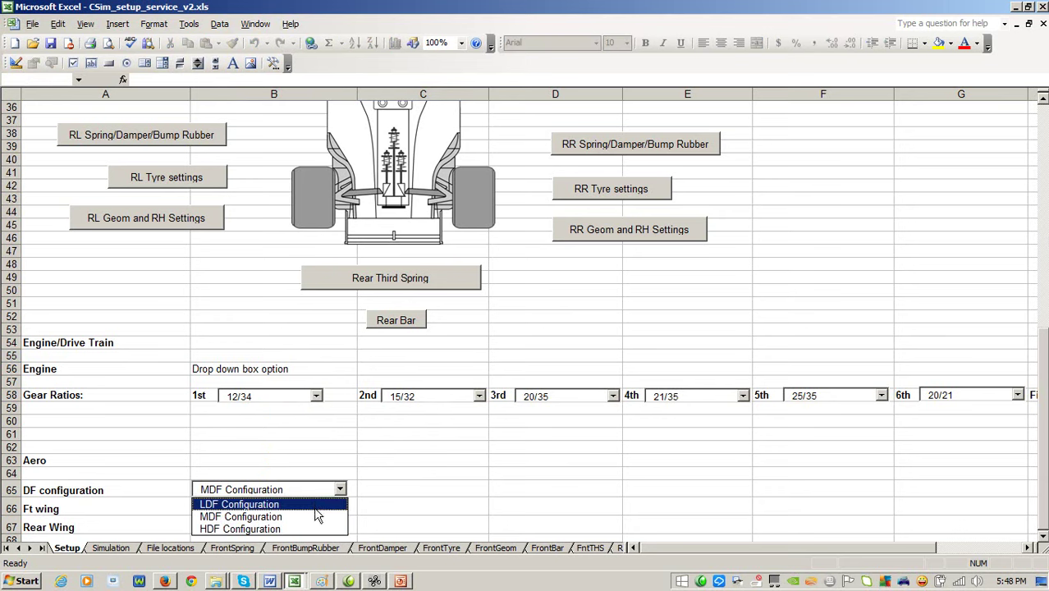
{"action": "left_click", "coordinate": [316, 517]}
{"action": "left_click", "coordinate": [339, 508]}
{"action": "left_click", "coordinate": [370, 492]}
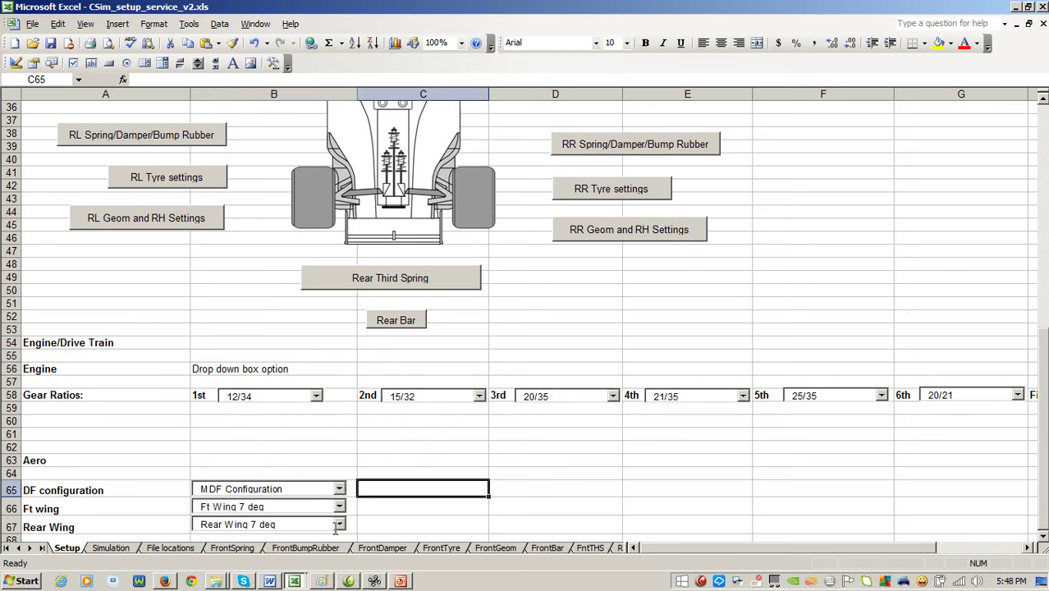
{"action": "left_click", "coordinate": [340, 525]}
{"action": "left_click", "coordinate": [307, 565]}
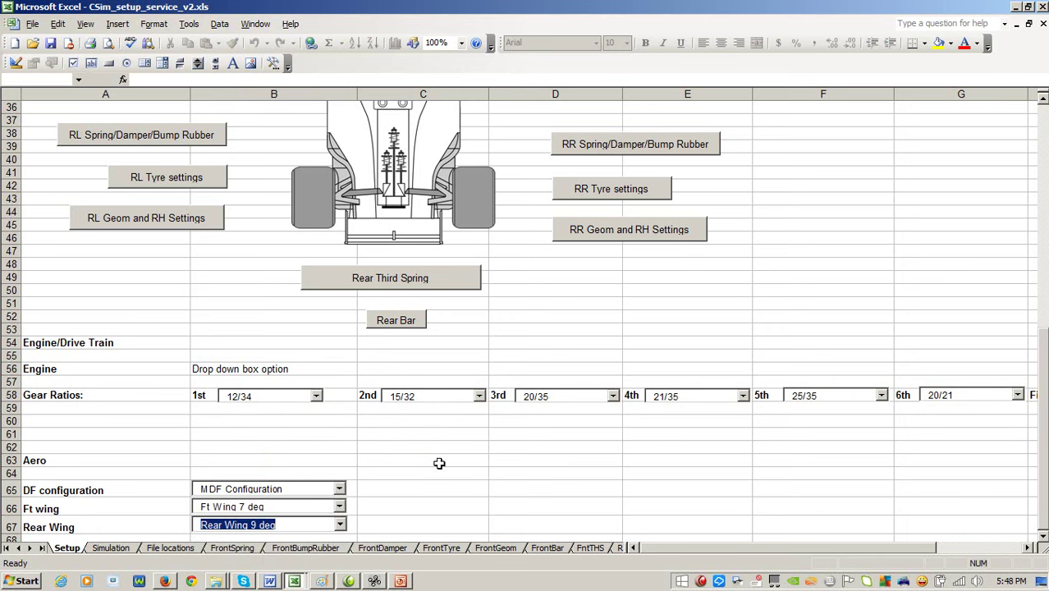
{"action": "left_click", "coordinate": [50, 45]}
Examine the circuit choices, car, short and long comments, and data platform choices on the Simulation sheet.
{"action": "left_click", "coordinate": [107, 547]}
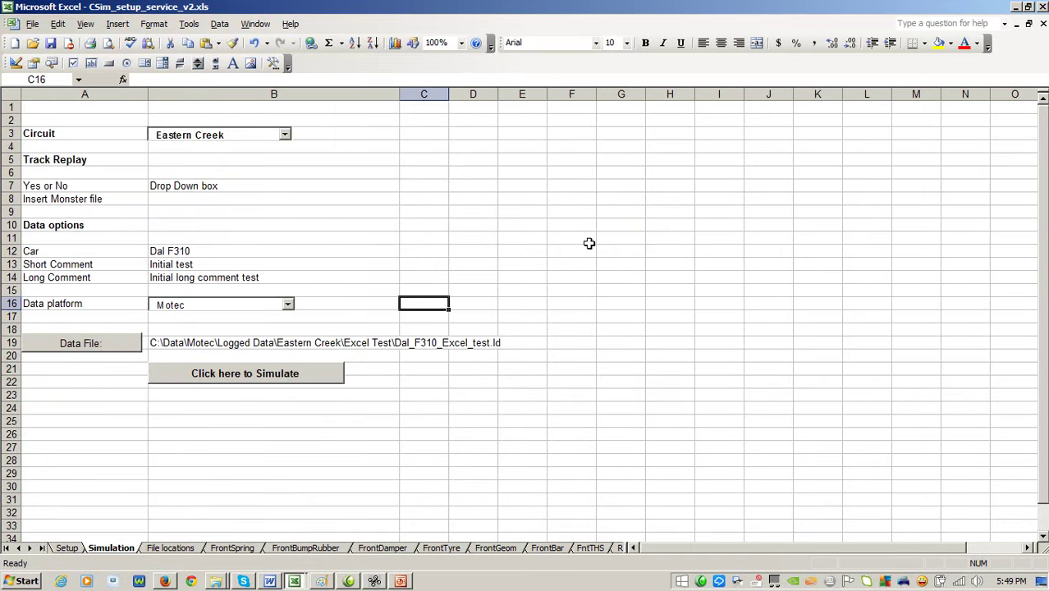
{"action": "left_click", "coordinate": [285, 135]}
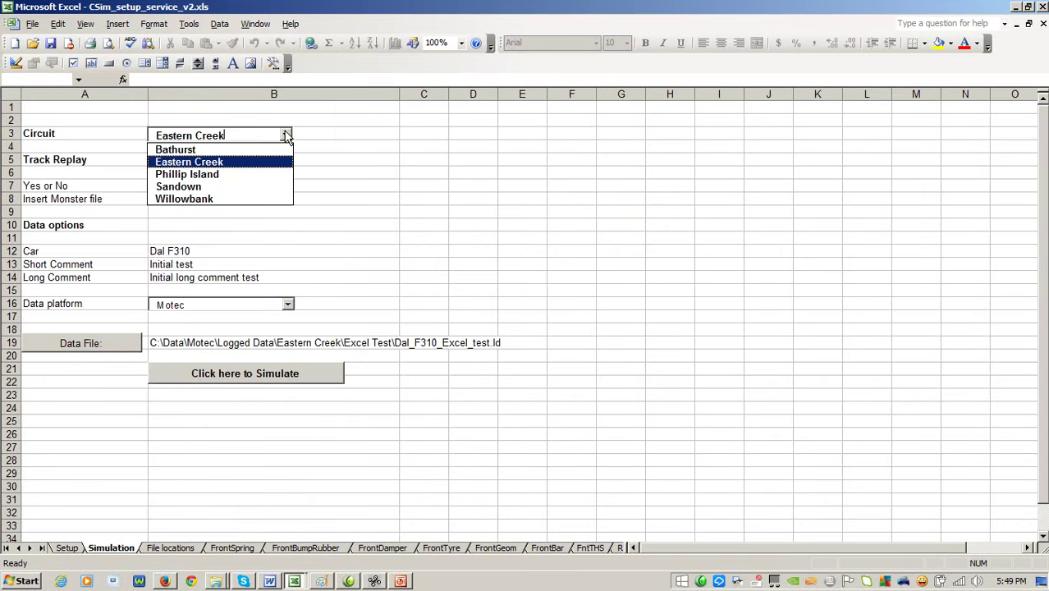
{"action": "left_click", "coordinate": [358, 138]}
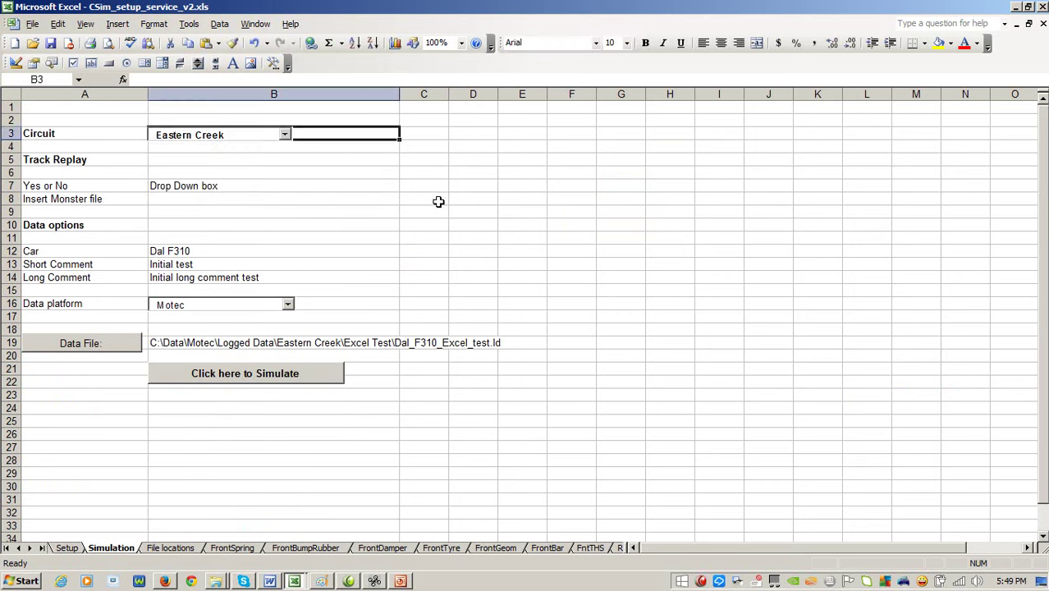
{"action": "left_click", "coordinate": [238, 253]}
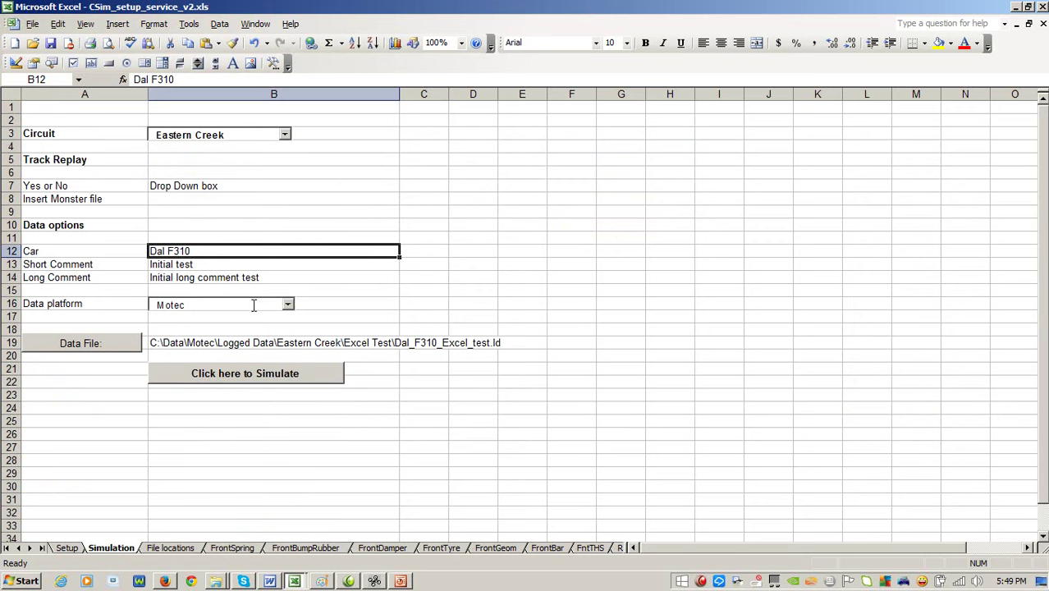
{"action": "left_click", "coordinate": [224, 264]}
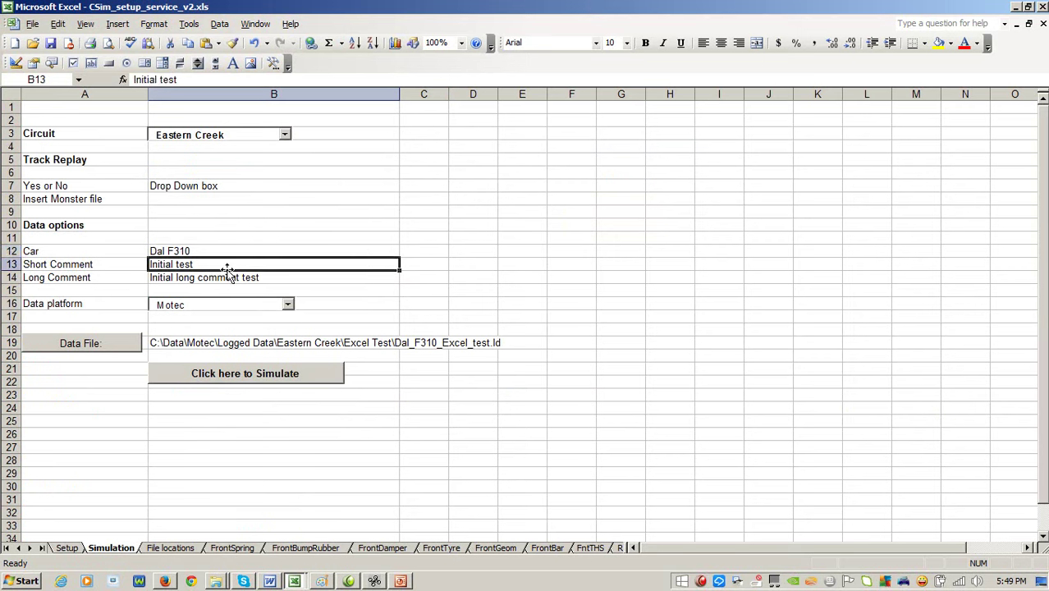
{"action": "left_click", "coordinate": [235, 279]}
{"action": "left_click", "coordinate": [288, 305]}
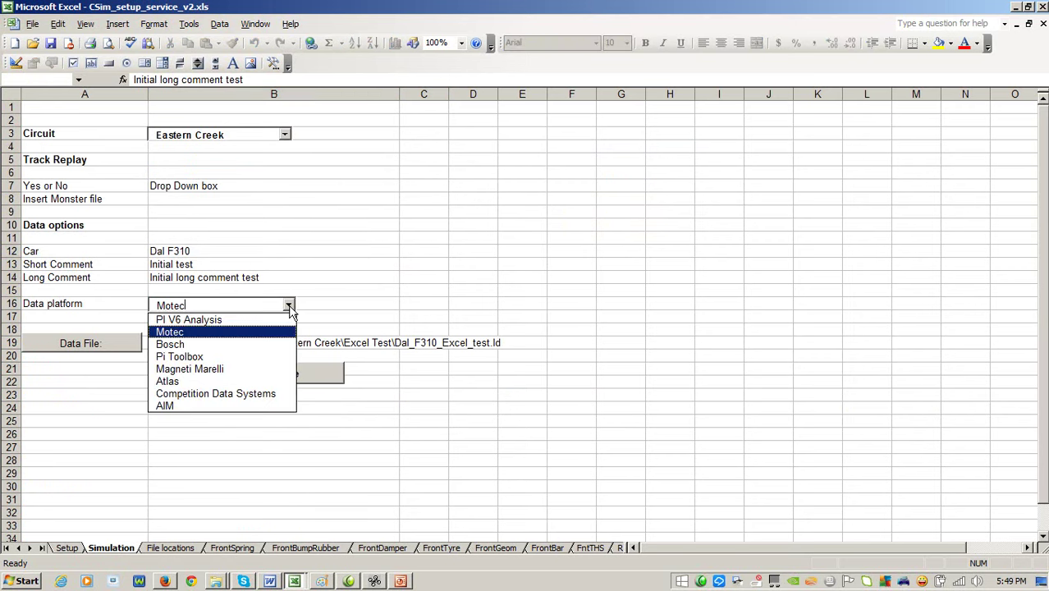
{"action": "left_click", "coordinate": [386, 290]}
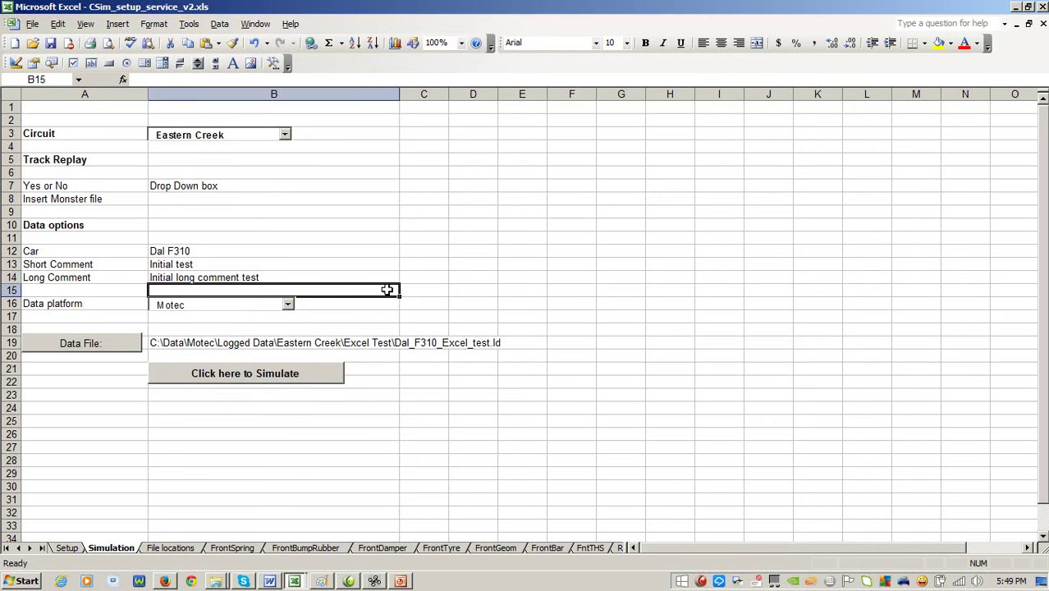
Run the ChassisSim simulation from the Simulation sheet and acknowledge the setup file message.
{"action": "left_click", "coordinate": [280, 374]}
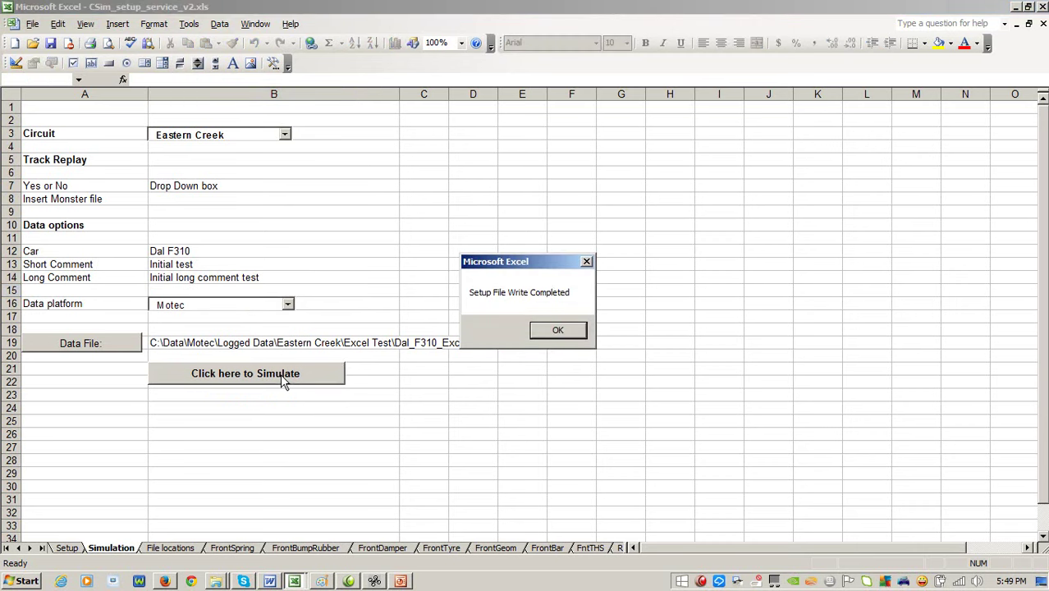
{"action": "left_click", "coordinate": [550, 330]}
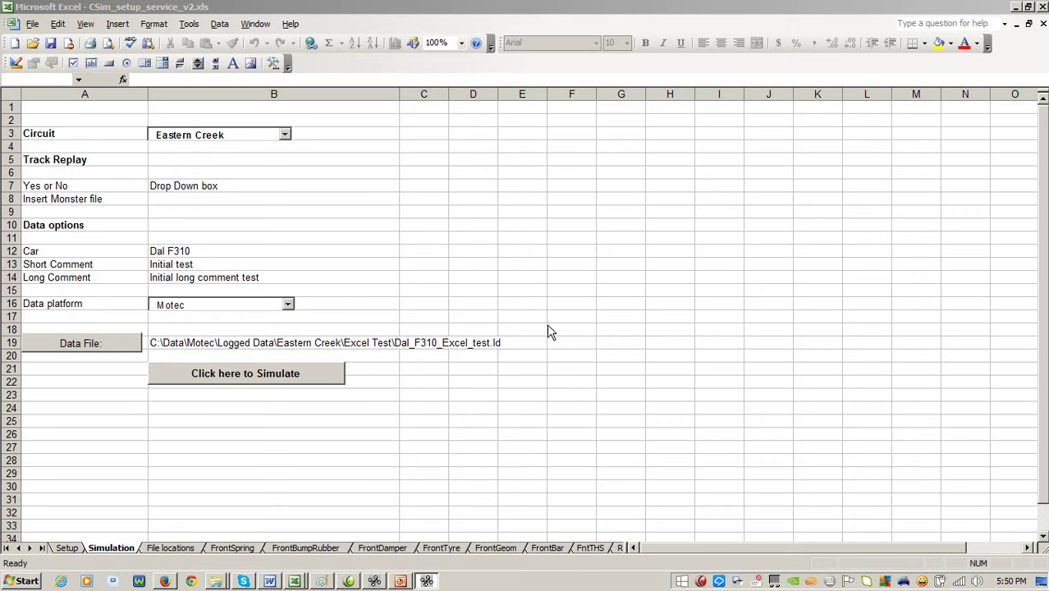
{"action": "left_click", "coordinate": [245, 373]}
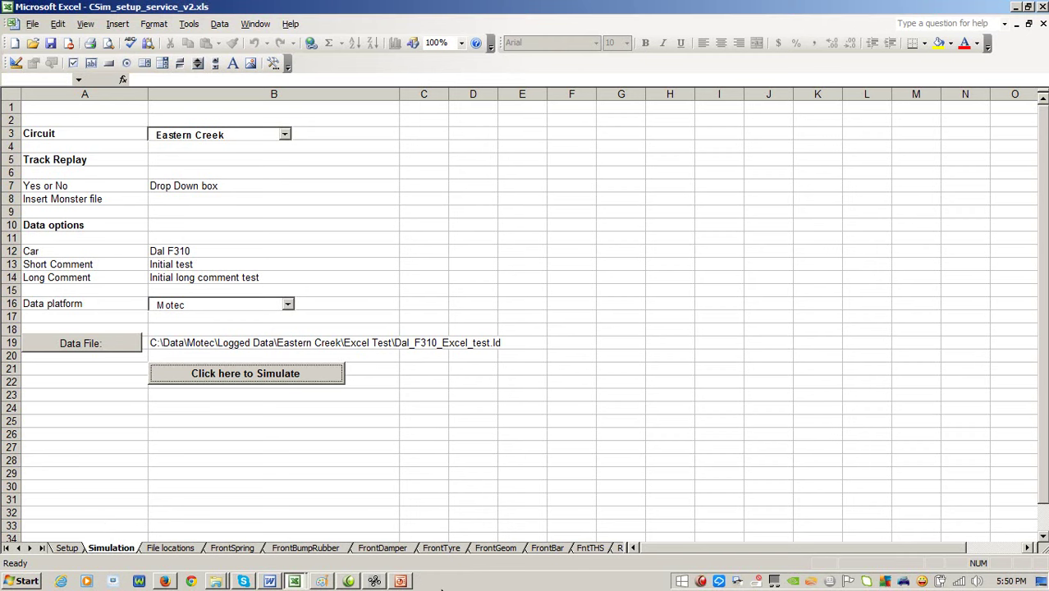
Return to the Setup sheet and look over the car layout and its setup controls.
{"action": "left_click", "coordinate": [62, 548]}
{"action": "left_click_drag", "start_coordinate": [1045, 410], "coordinate": [1045, 241]}
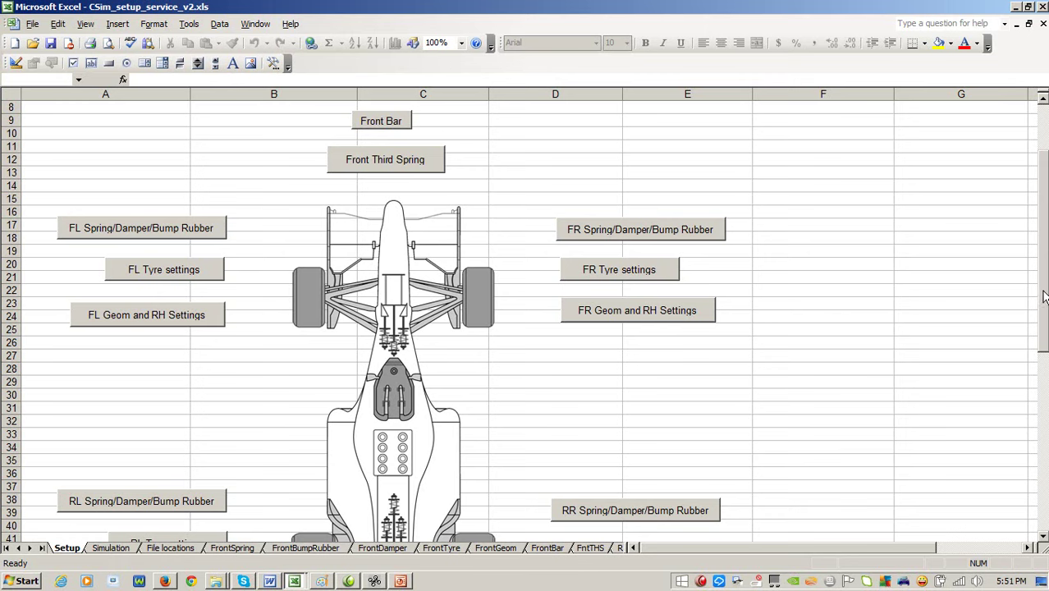
{"action": "scroll", "coordinate": [525, 328], "scroll_direction": "up", "scroll_amount": 3}
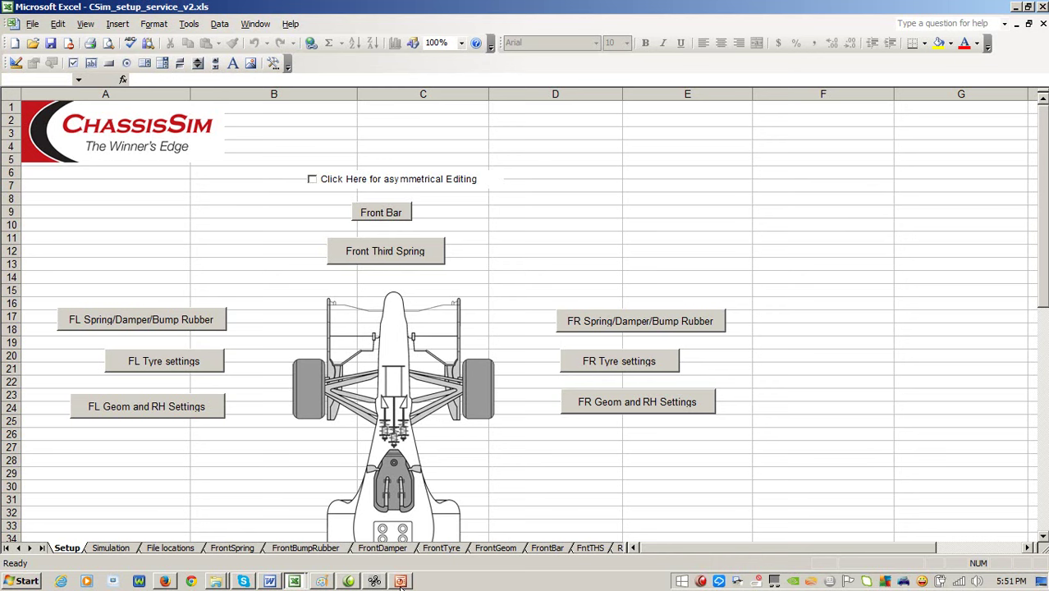
{"action": "left_click", "coordinate": [611, 161]}
{"action": "left_click", "coordinate": [140, 211]}
{"action": "left_click", "coordinate": [705, 201]}
View the ChassisSim main window for comparison, and return to Excel to review the Simulation and Setup sheets.
{"action": "left_click", "coordinate": [374, 581]}
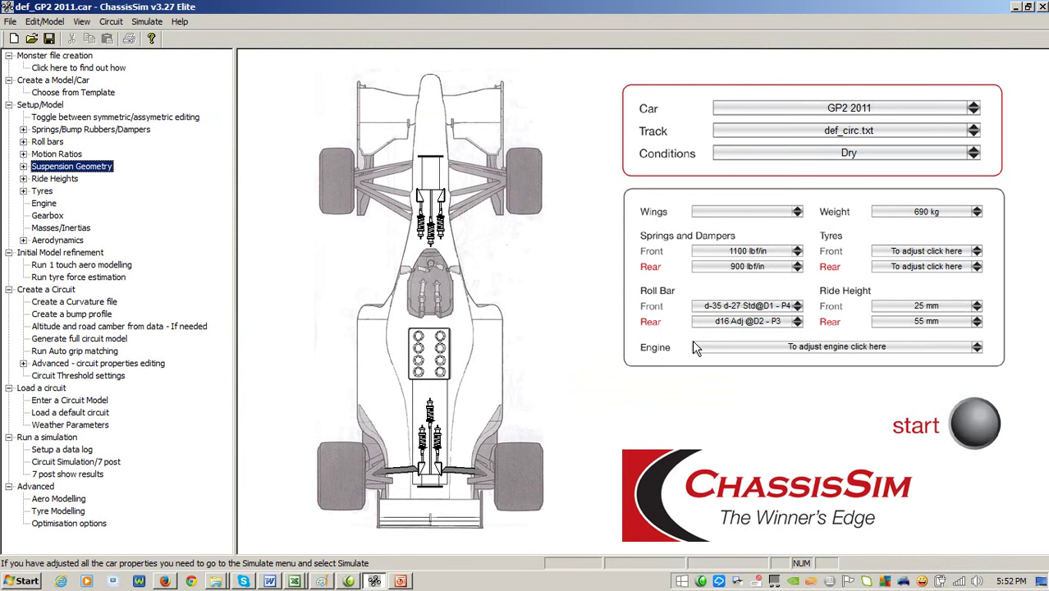
{"action": "left_click", "coordinate": [294, 581]}
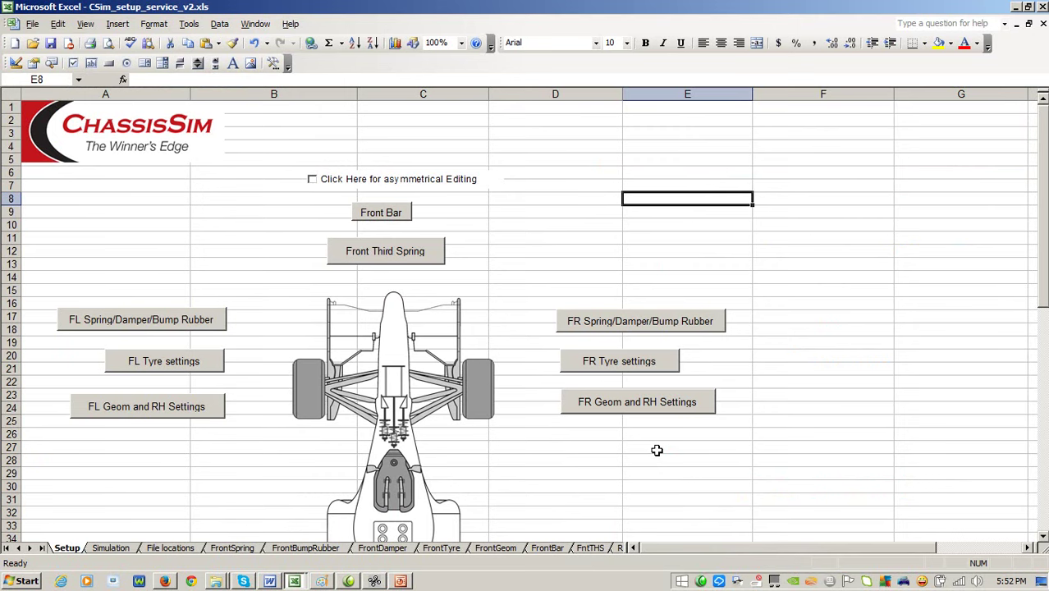
{"action": "left_click", "coordinate": [95, 549]}
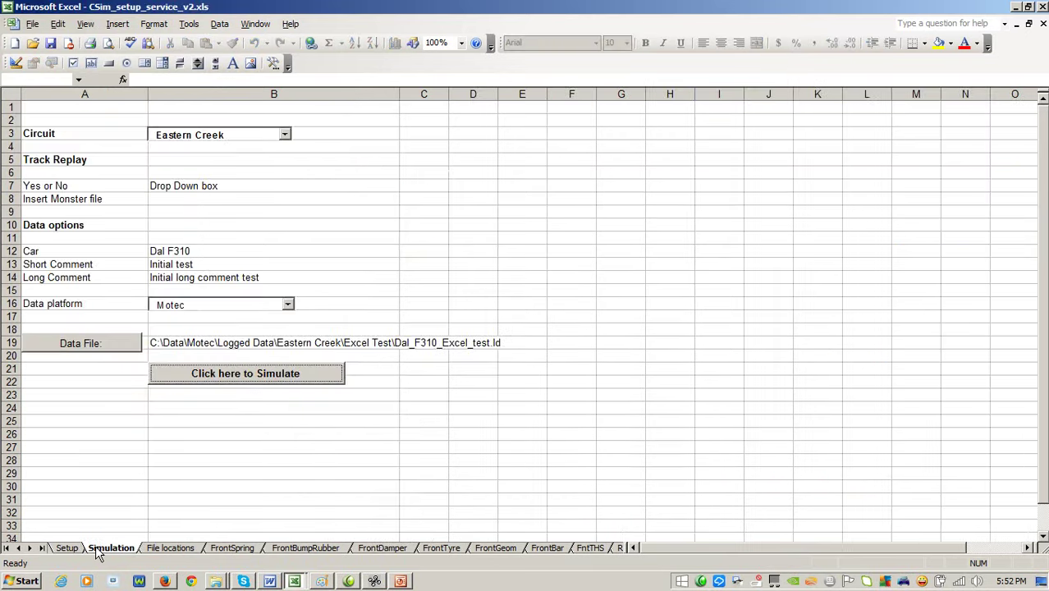
{"action": "left_click", "coordinate": [69, 548]}
{"action": "left_click", "coordinate": [114, 549]}
{"action": "left_click", "coordinate": [80, 548]}
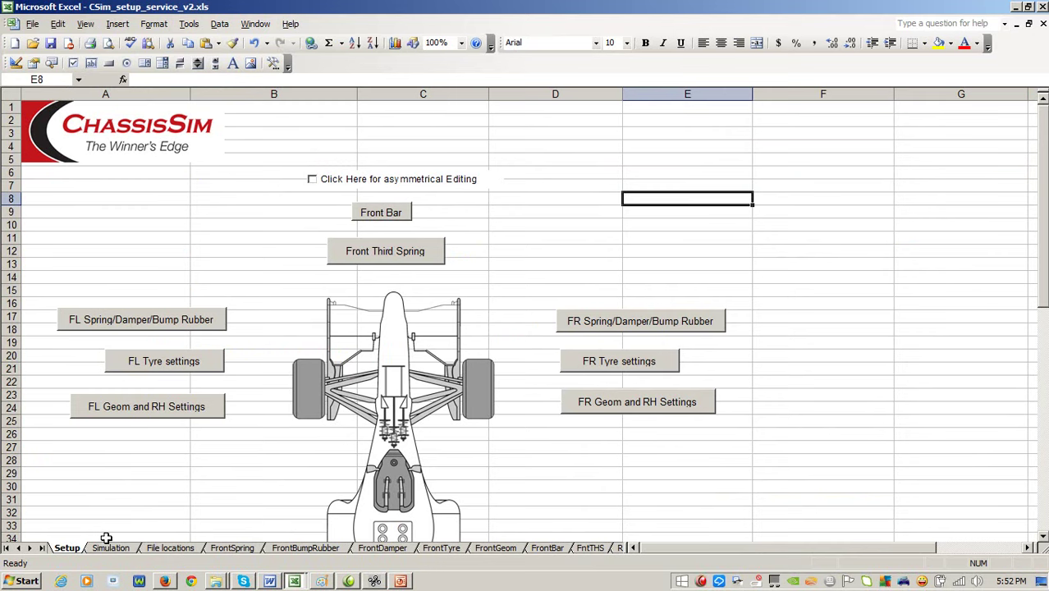
In Windows Explorer, open C:\ChassisSim Technologies\ChassisSim_v3_27\help\Excel Resources and review CSim_setup_service_v2.xls and CSim_setup_service_documentation.doc.
{"action": "left_click", "coordinate": [216, 582]}
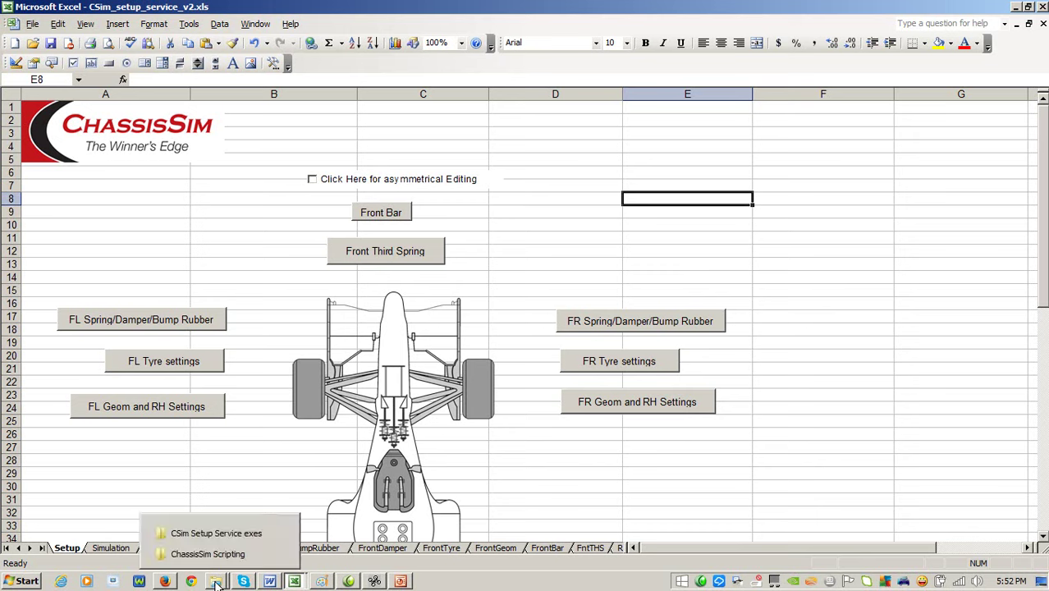
{"action": "right_click", "coordinate": [20, 581]}
{"action": "left_click", "coordinate": [59, 570]}
{"action": "left_click", "coordinate": [348, 332]}
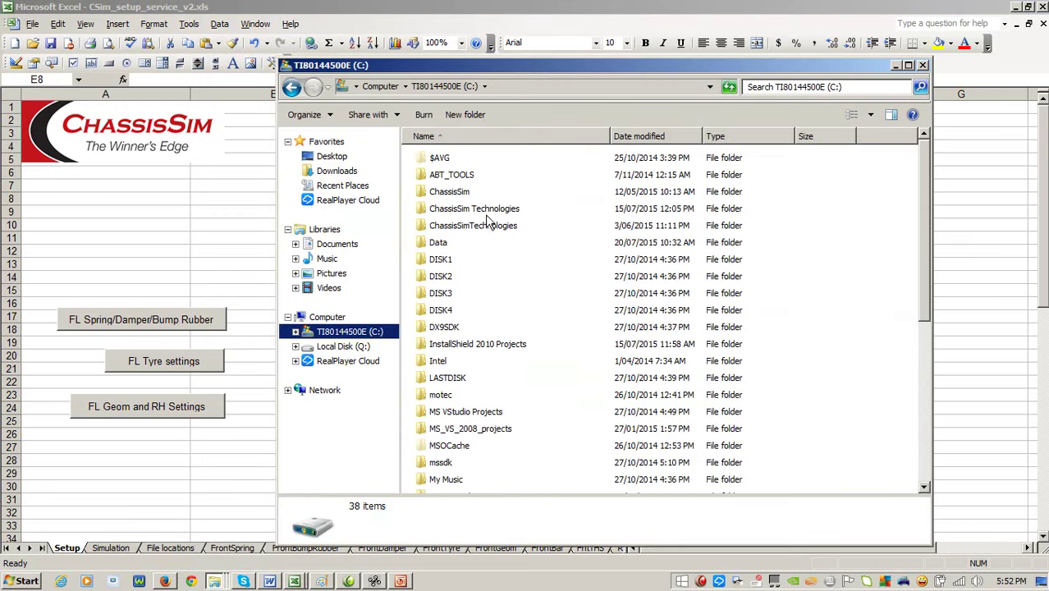
{"action": "double_click", "coordinate": [471, 212]}
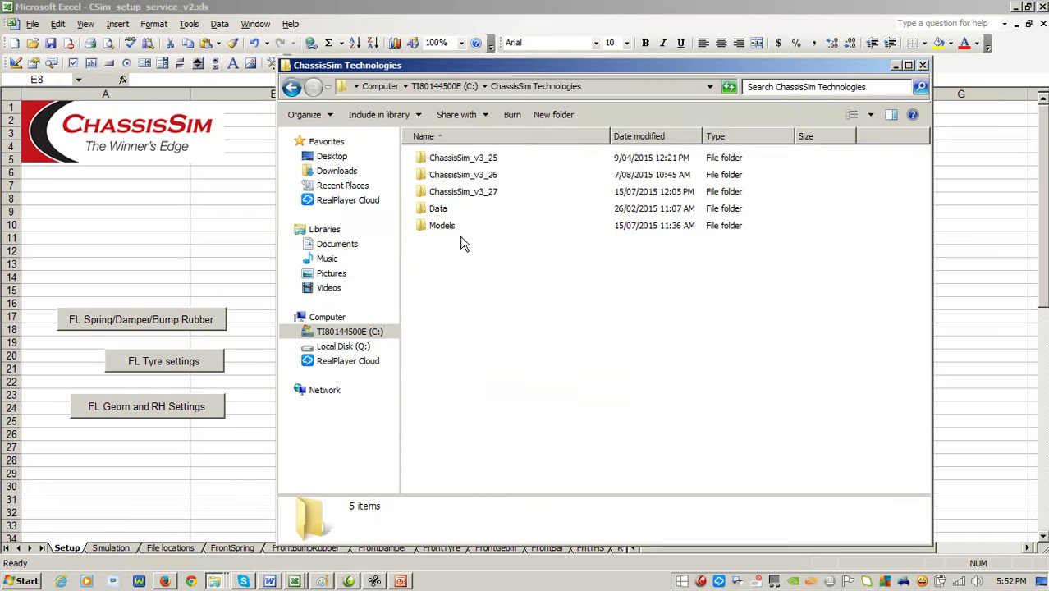
{"action": "double_click", "coordinate": [467, 194]}
{"action": "double_click", "coordinate": [427, 194]}
{"action": "double_click", "coordinate": [473, 176]}
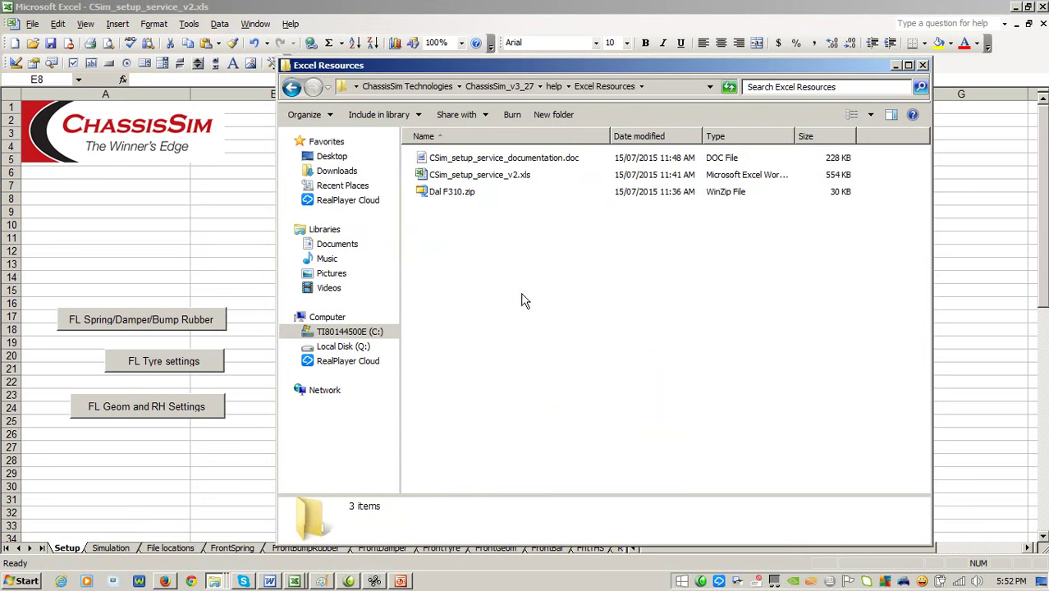
{"action": "left_click", "coordinate": [483, 177]}
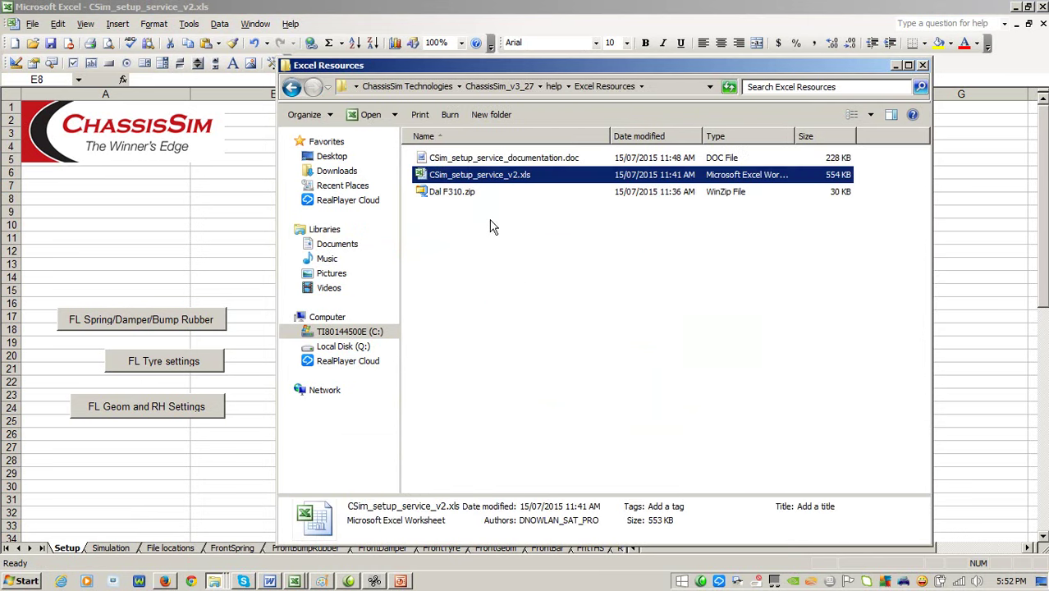
{"action": "left_click", "coordinate": [499, 160]}
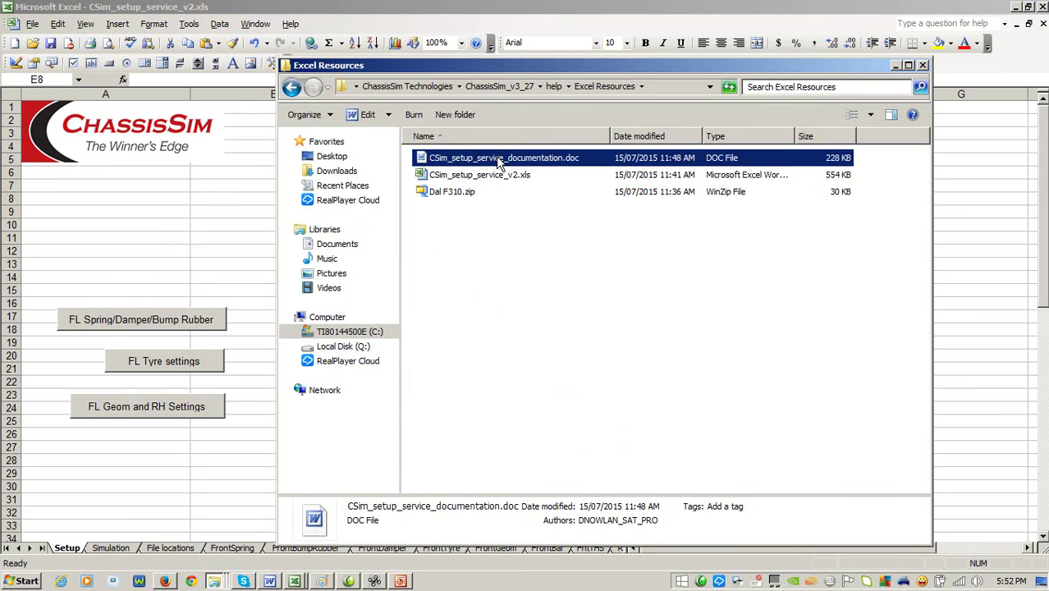
Extract Dal F310.zip with WinZip into a Dal F310 folder inside Excel Resources.
{"action": "left_click", "coordinate": [435, 193]}
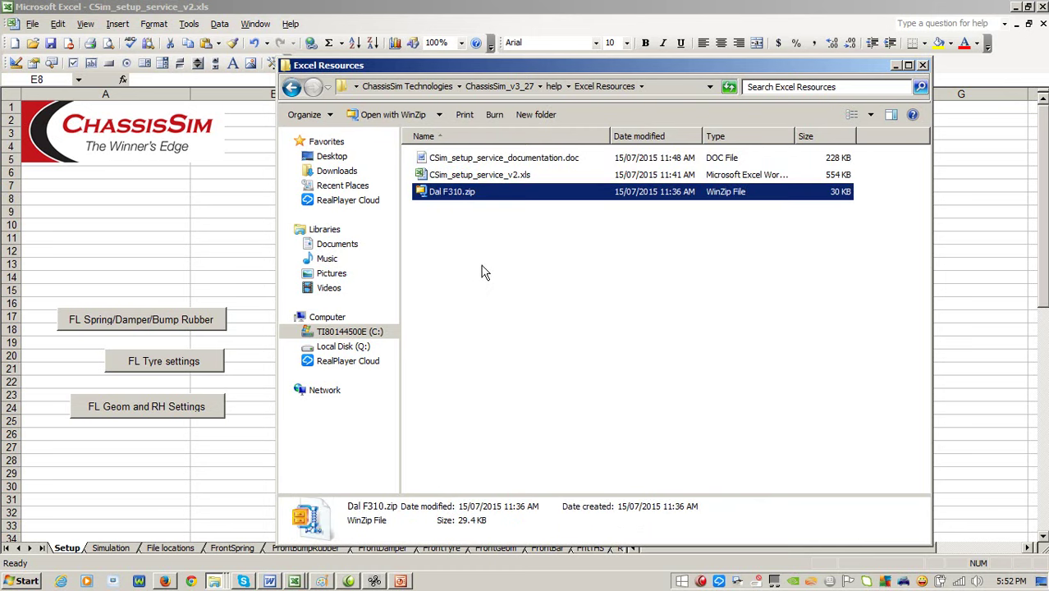
{"action": "right_click", "coordinate": [433, 200]}
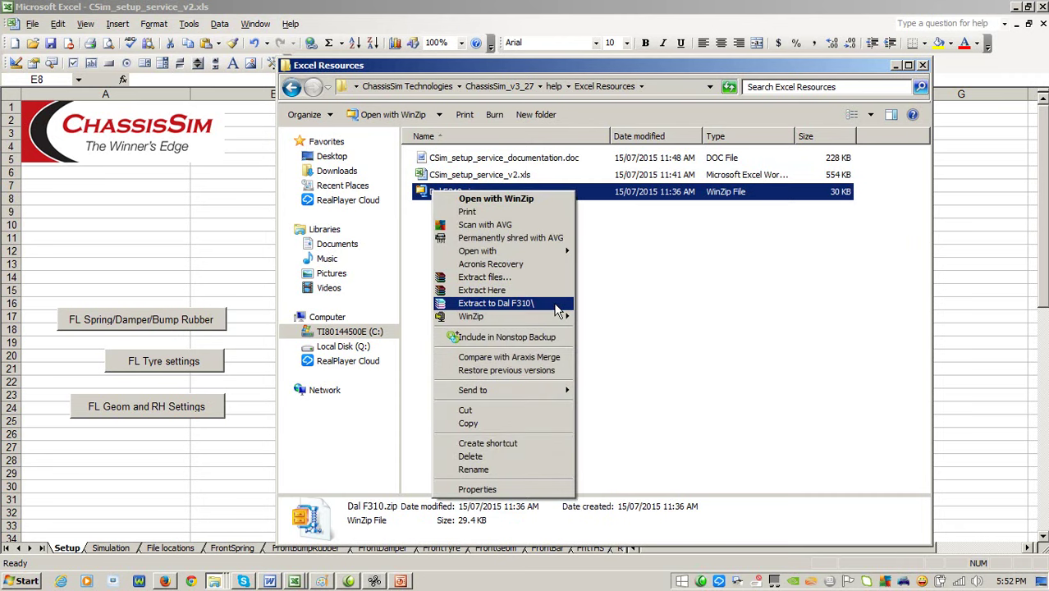
{"action": "mouse_move", "coordinate": [560, 316]}
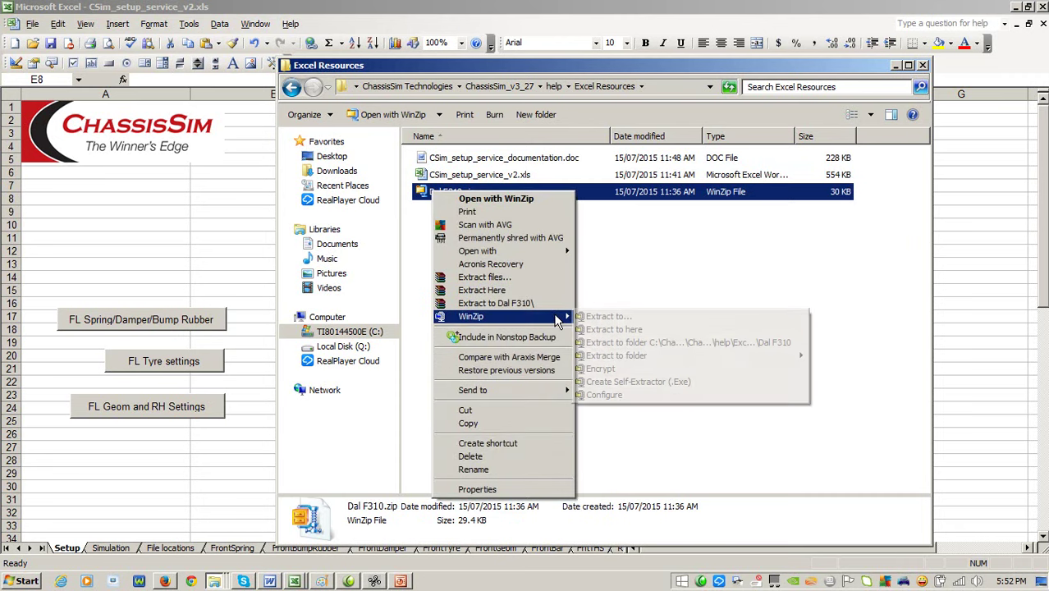
{"action": "left_click", "coordinate": [696, 343]}
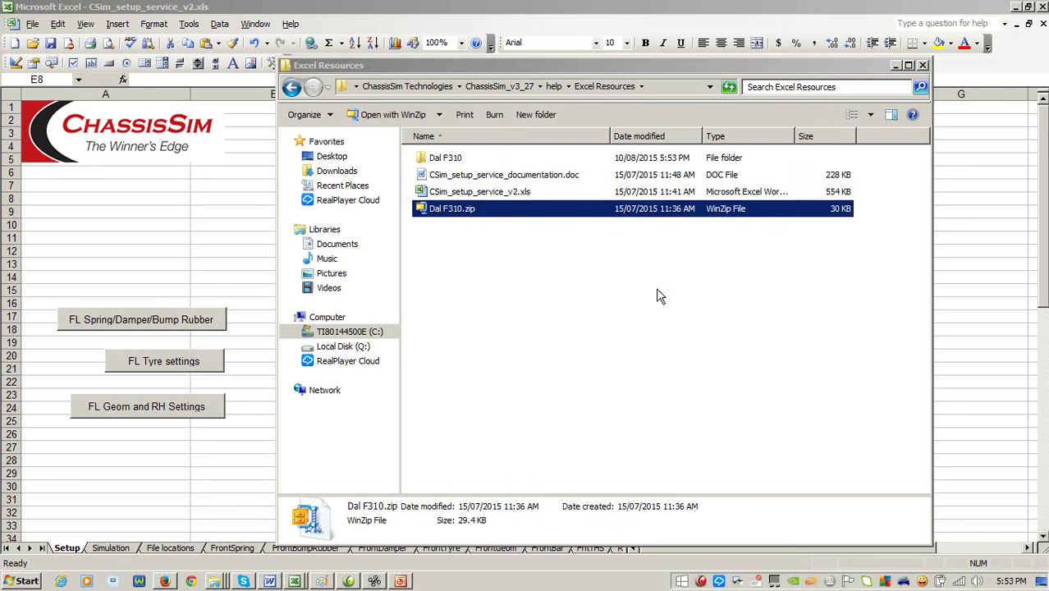
Look at the existing Dal F310 folder in C:\ChassisSim Technologies\Models.
{"action": "left_click", "coordinate": [397, 88]}
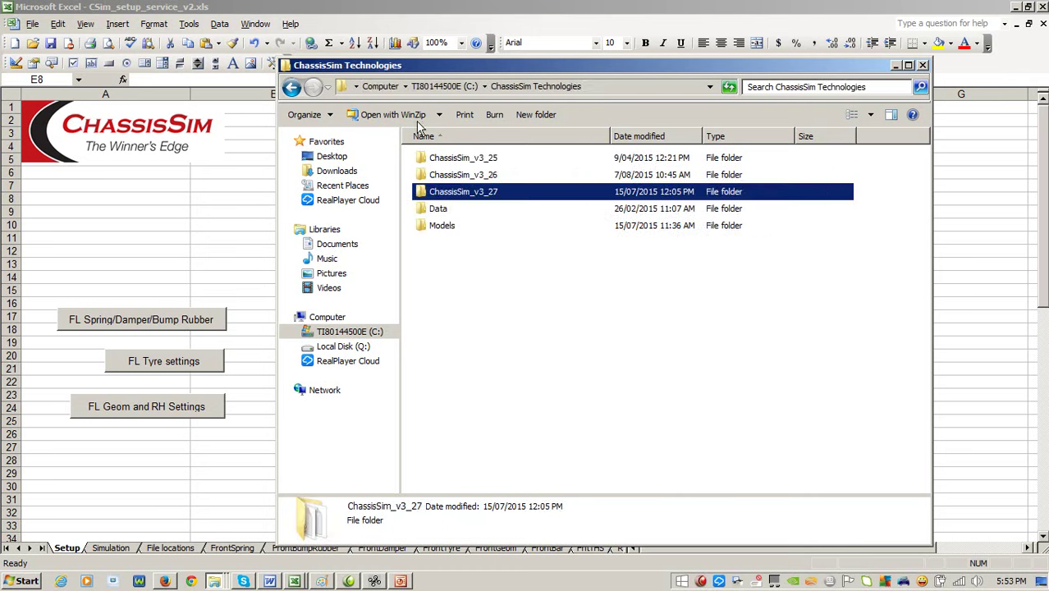
{"action": "double_click", "coordinate": [441, 228]}
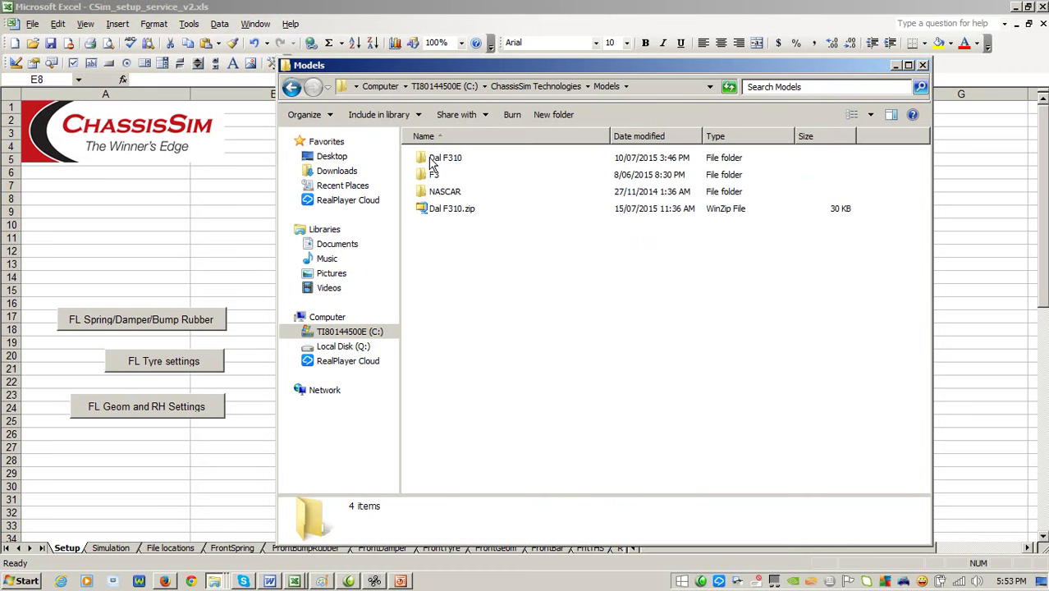
{"action": "left_click", "coordinate": [435, 160]}
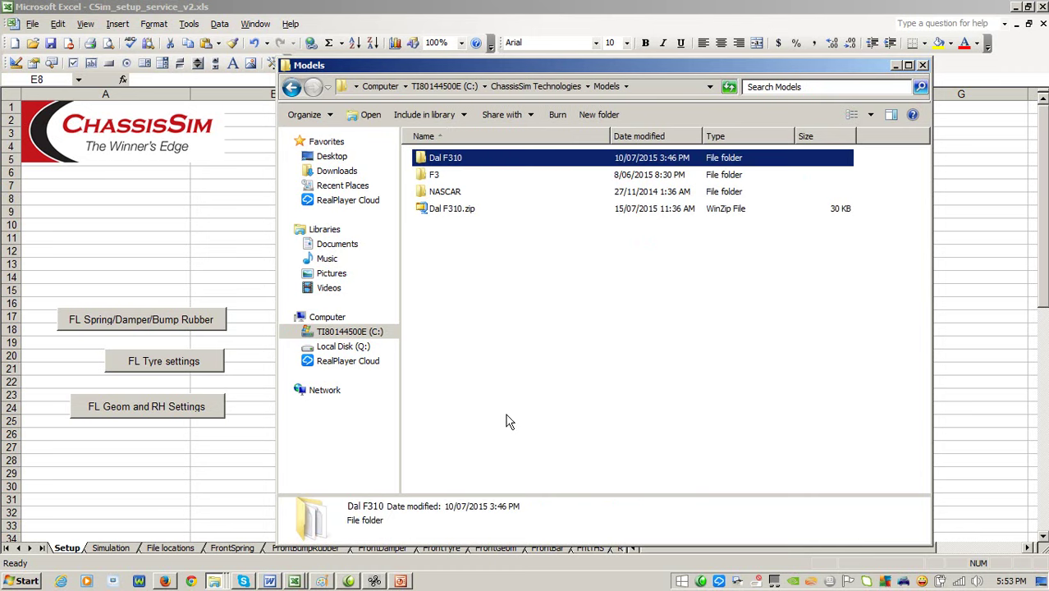
Go back to ChassisSim_v3_27\help\Excel Resources and copy the extracted Dal F310 folder.
{"action": "left_click", "coordinate": [537, 86]}
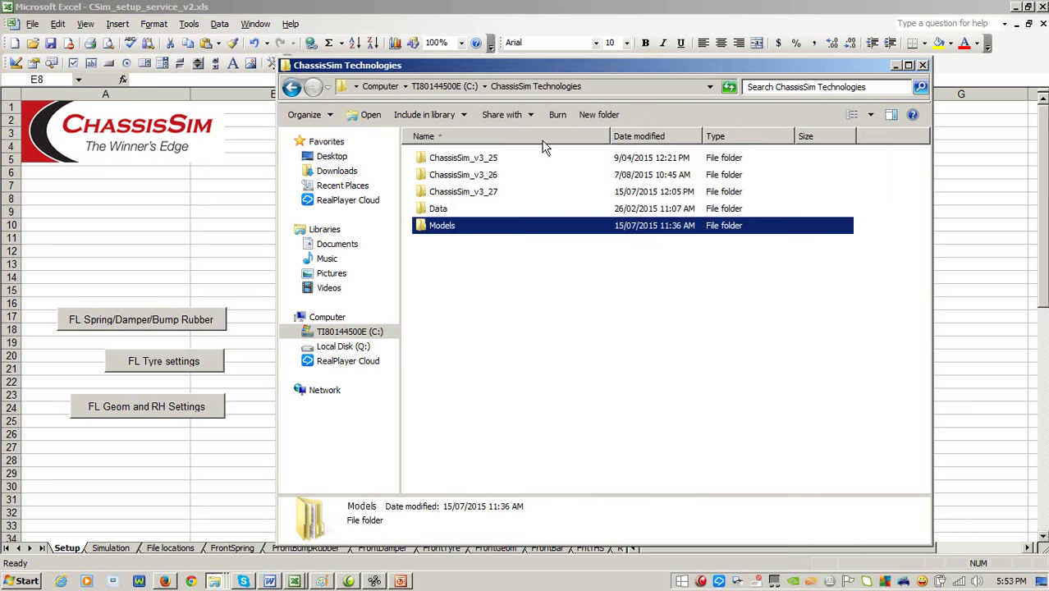
{"action": "double_click", "coordinate": [474, 191]}
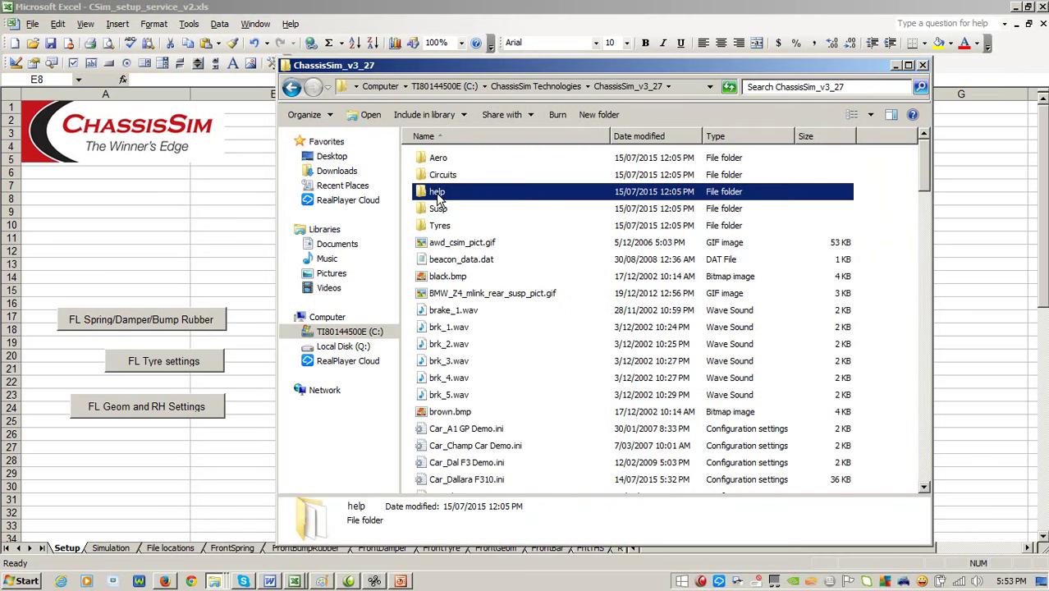
{"action": "double_click", "coordinate": [438, 194]}
{"action": "double_click", "coordinate": [444, 174]}
{"action": "left_click", "coordinate": [446, 162]}
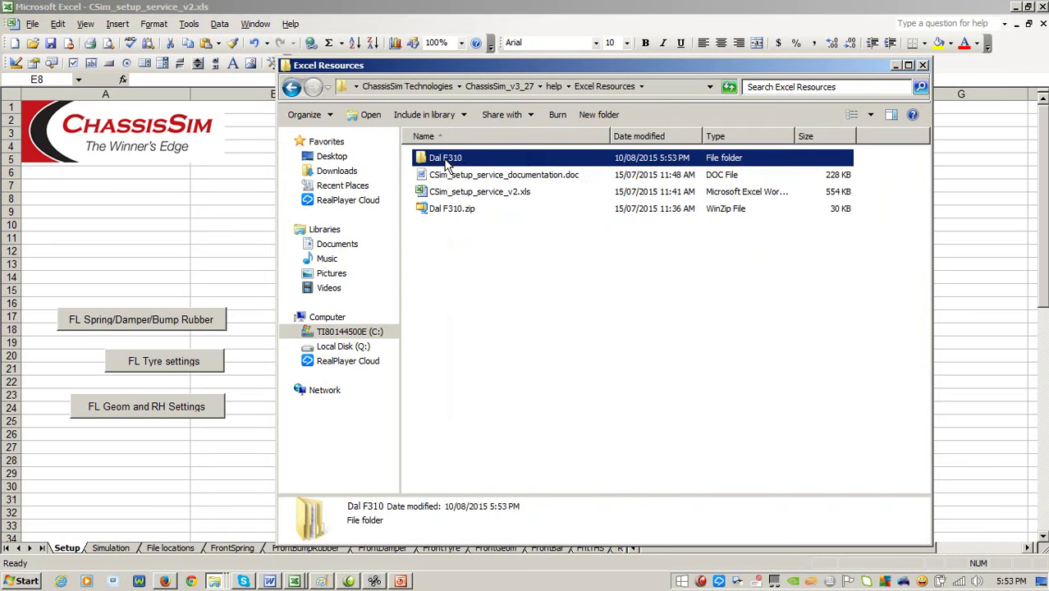
{"action": "right_click", "coordinate": [445, 160]}
{"action": "left_click", "coordinate": [556, 449]}
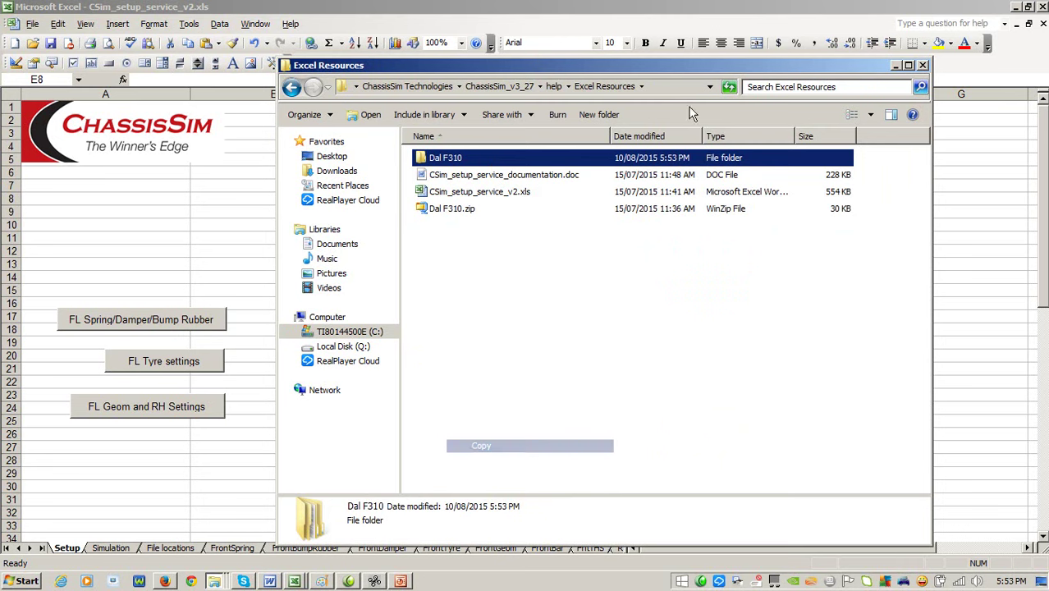
Open C:\ChassisSim Technologies\Models to show where the Dal F310 copy belongs, and dismiss the paste options.
{"action": "left_click", "coordinate": [503, 87]}
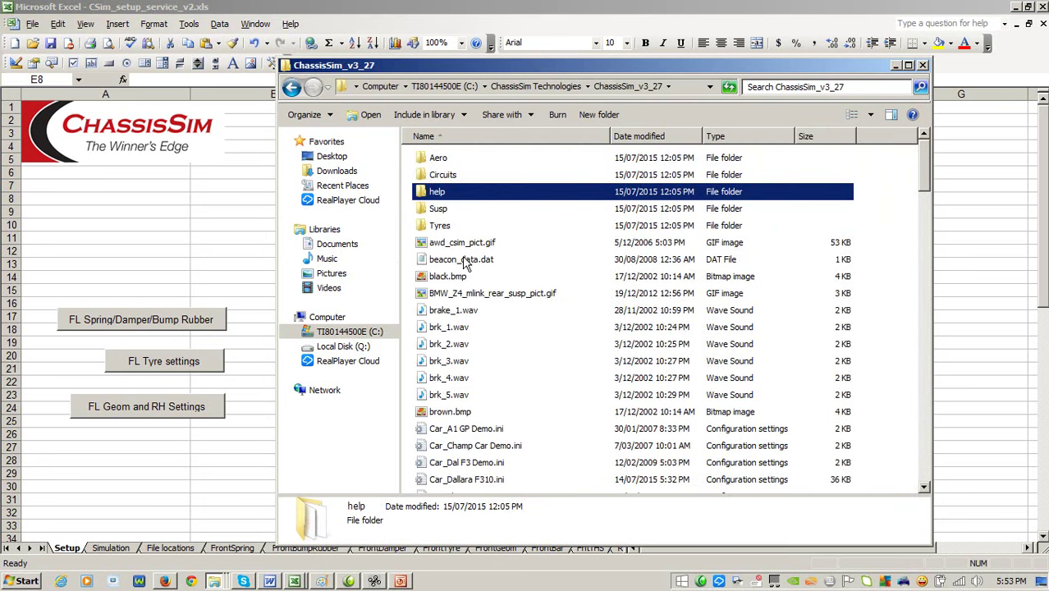
{"action": "left_click", "coordinate": [494, 87]}
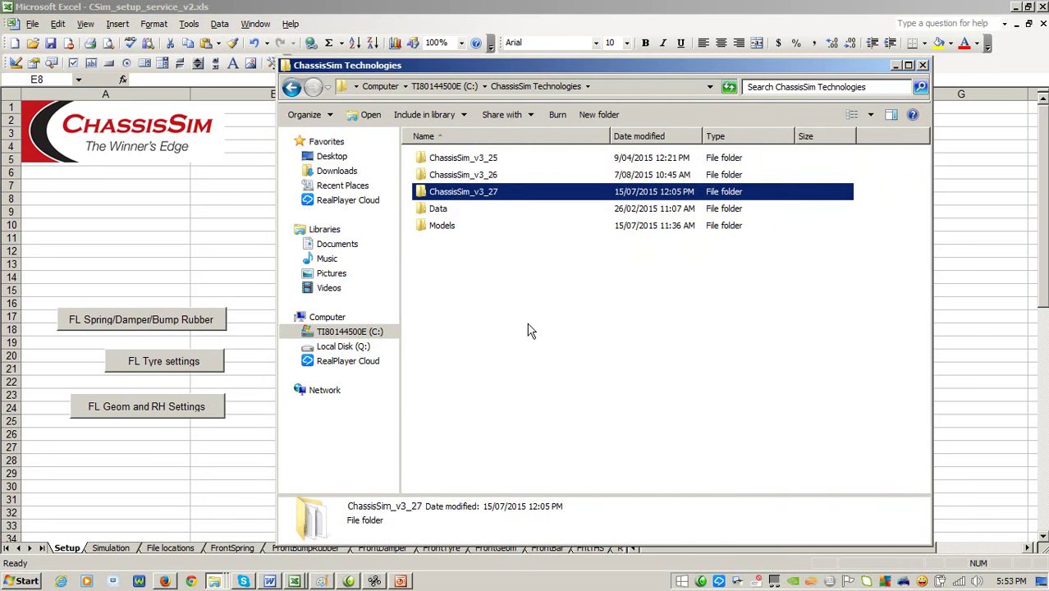
{"action": "left_click", "coordinate": [446, 230]}
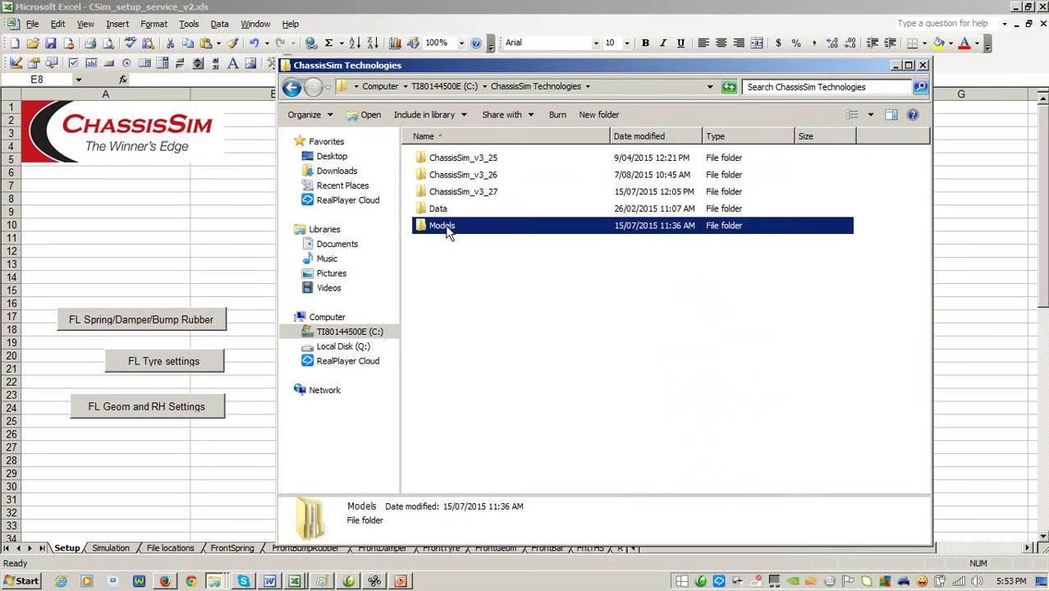
{"action": "double_click", "coordinate": [447, 232]}
{"action": "right_click", "coordinate": [450, 275]}
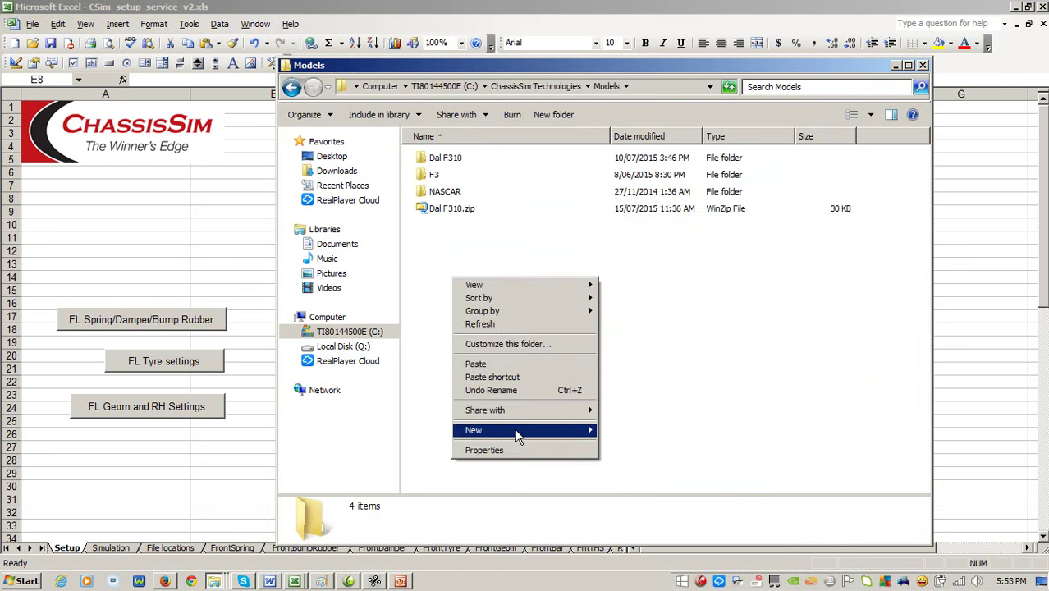
{"action": "left_click", "coordinate": [699, 369]}
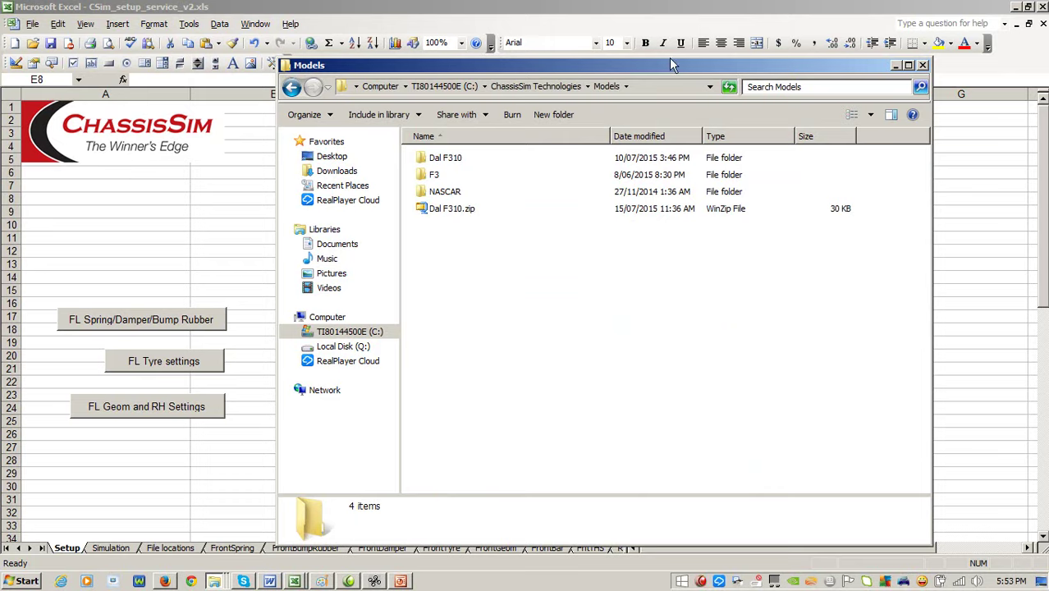
Switch back to the Excel workbook and examine the carfile_name.car and setupFile.txt entries on Sheet3.
{"action": "left_click", "coordinate": [633, 8]}
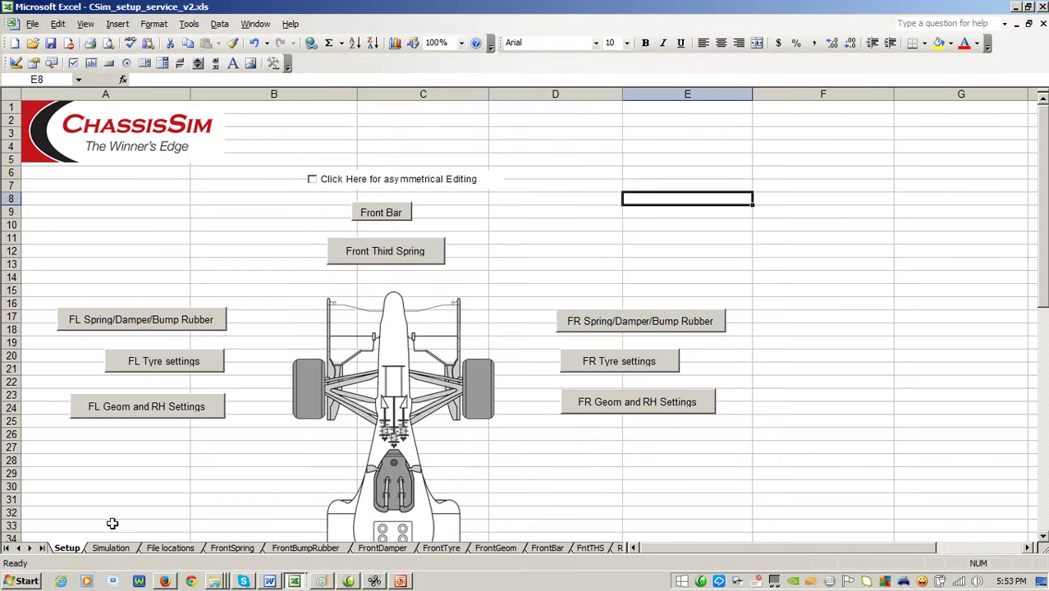
{"action": "left_click", "coordinate": [41, 548]}
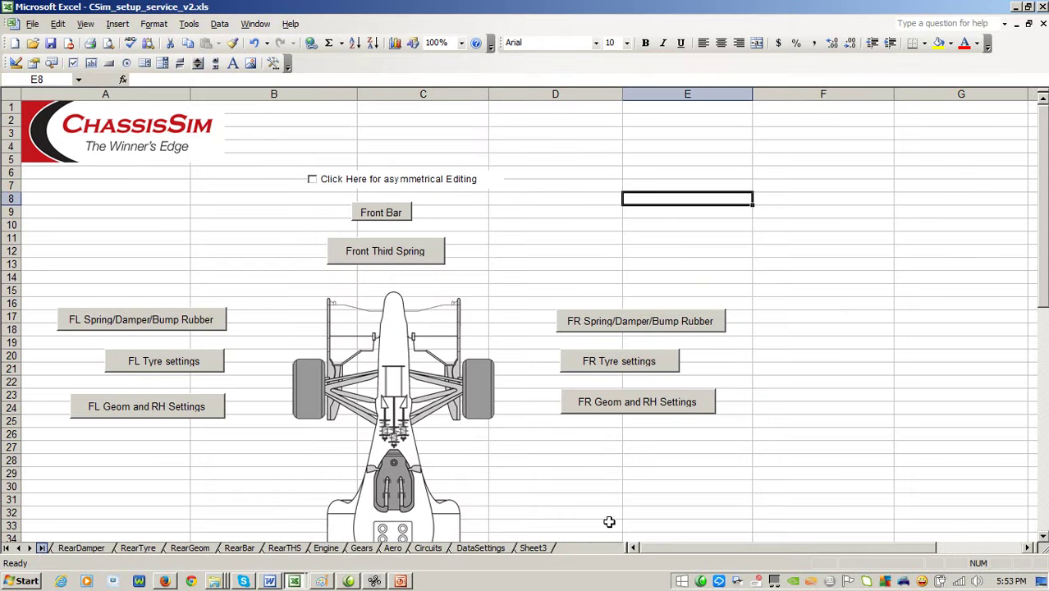
{"action": "left_click", "coordinate": [534, 549]}
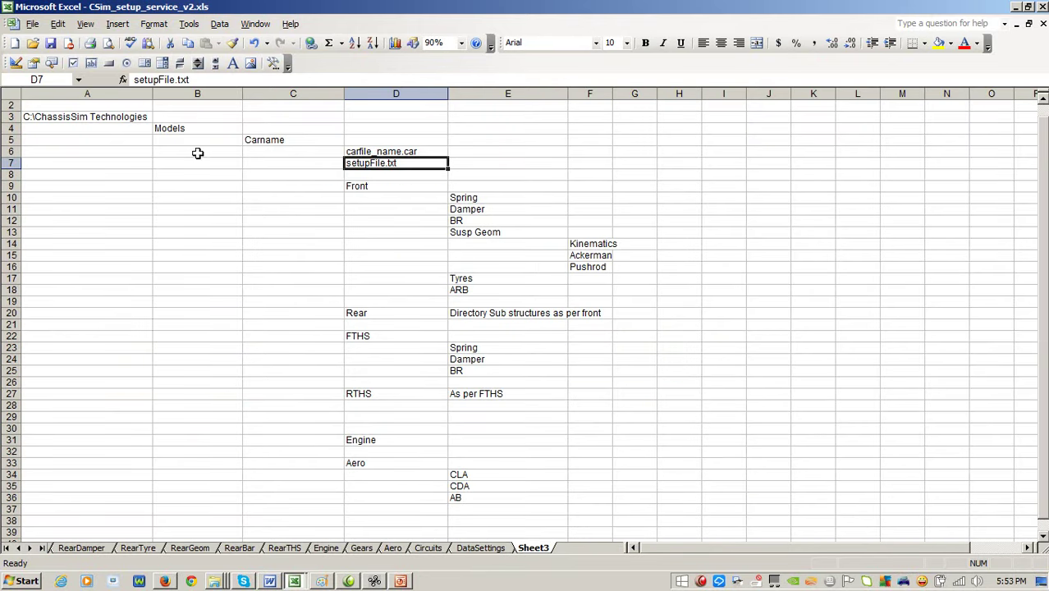
{"action": "left_click", "coordinate": [405, 150]}
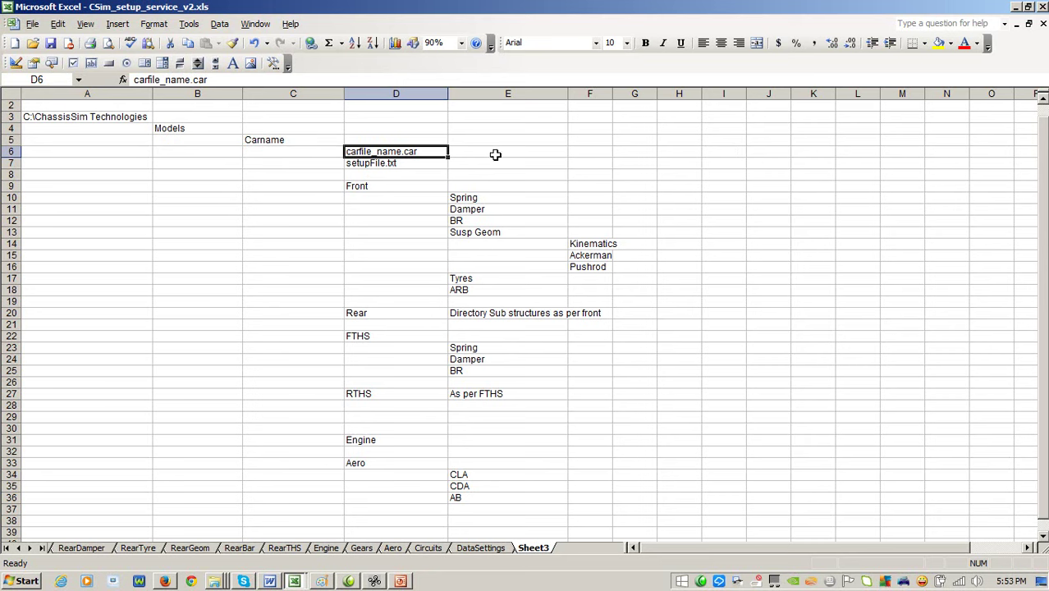
{"action": "left_click", "coordinate": [417, 164]}
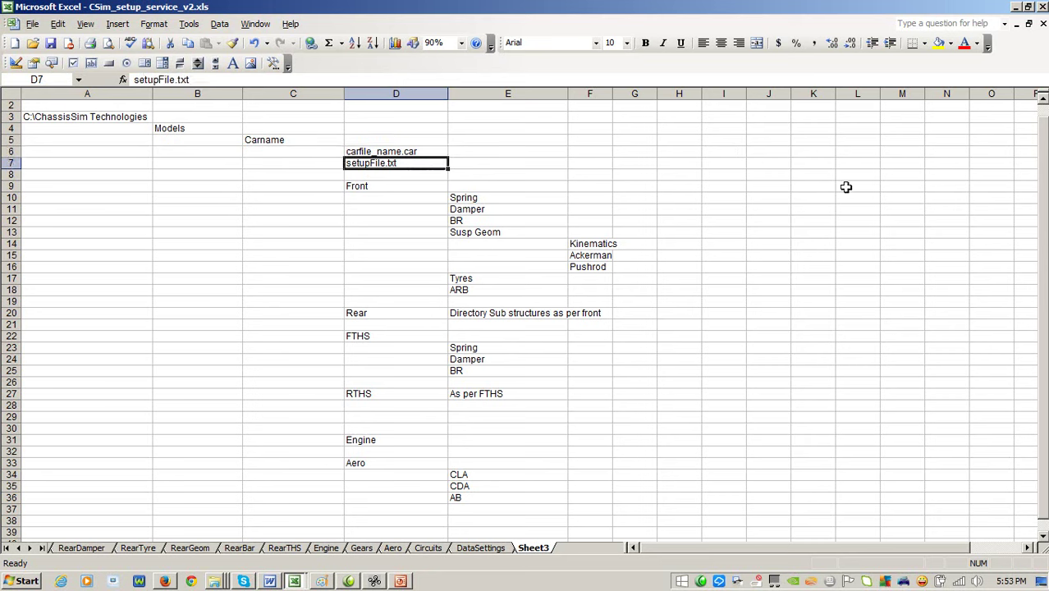
Go through the Front directory structure on Sheet3, from Spring, Damper, BR and Susp Geom to Kinematics, Ackerman and Pushrod.
{"action": "left_click", "coordinate": [379, 186]}
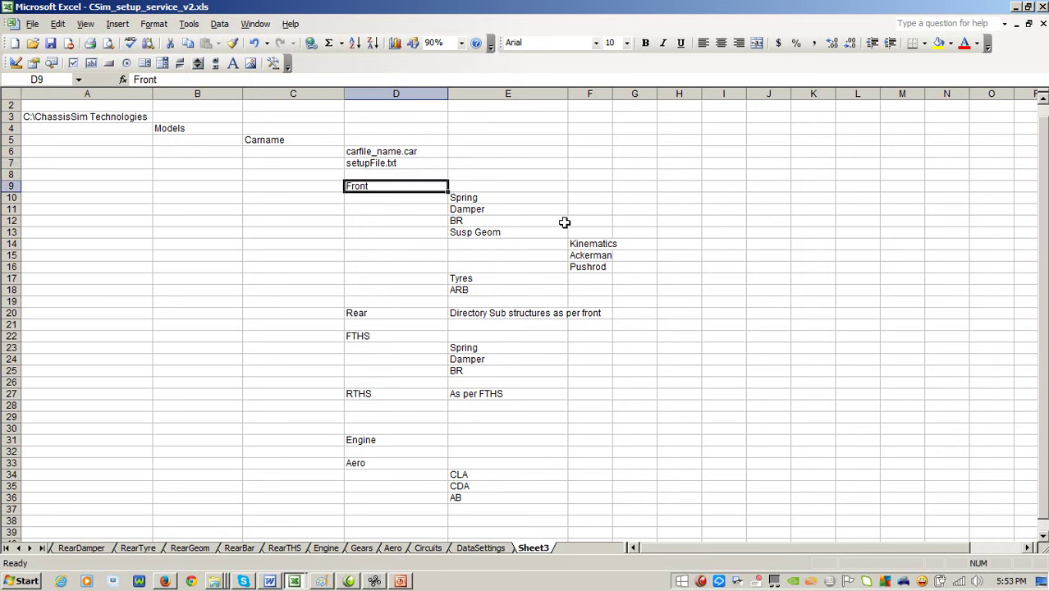
{"action": "left_click", "coordinate": [500, 201]}
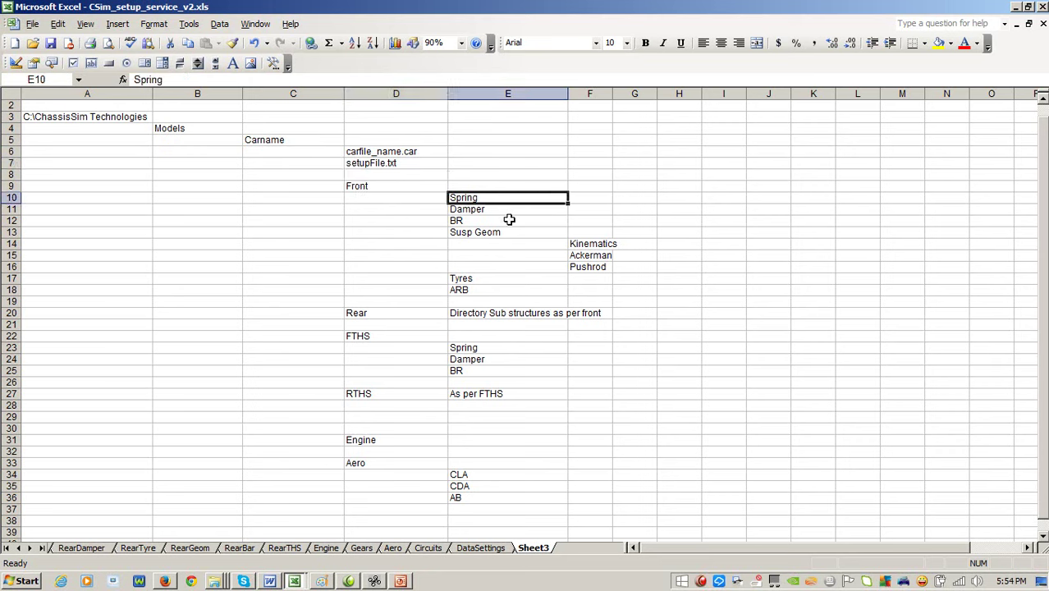
{"action": "left_click", "coordinate": [517, 210]}
{"action": "left_click", "coordinate": [530, 223]}
{"action": "left_click", "coordinate": [531, 236]}
{"action": "left_click", "coordinate": [590, 245]}
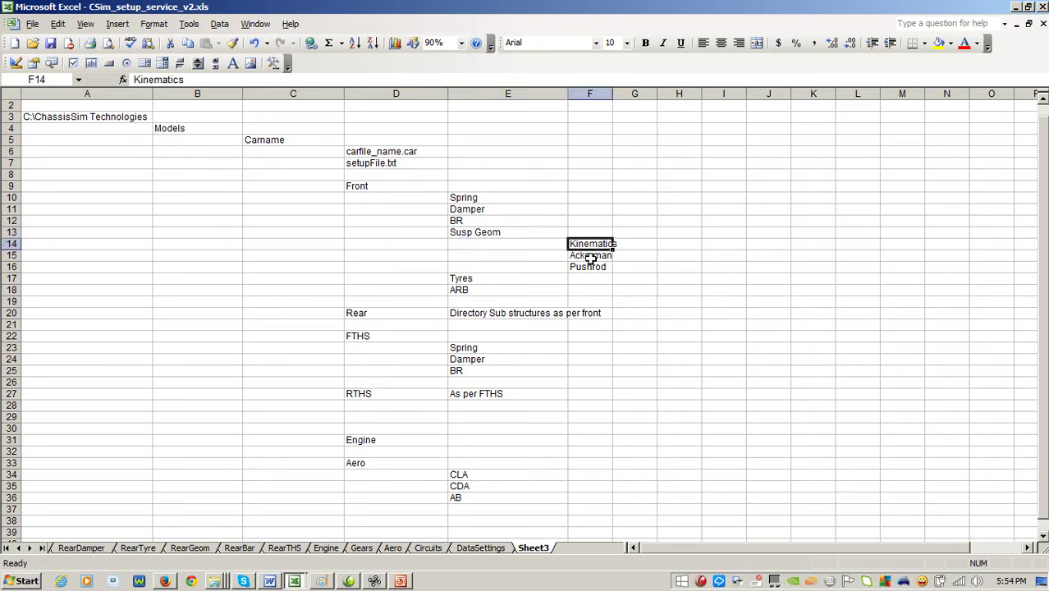
{"action": "left_click", "coordinate": [590, 256]}
{"action": "left_click", "coordinate": [590, 268]}
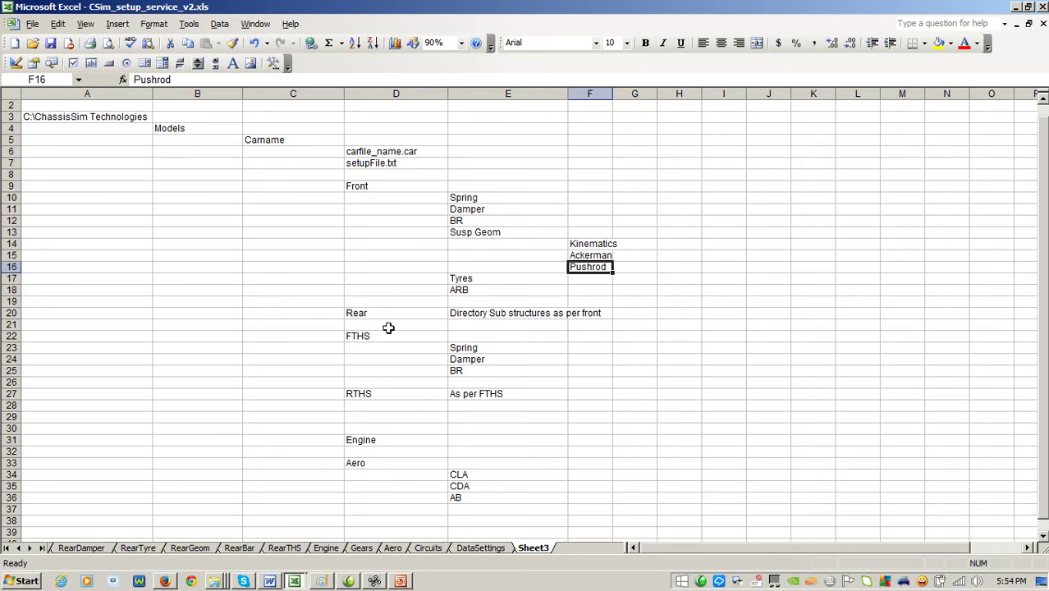
Review the Rear, FTHS, RTHS and Engine directory entries on Sheet3.
{"action": "left_click", "coordinate": [418, 316]}
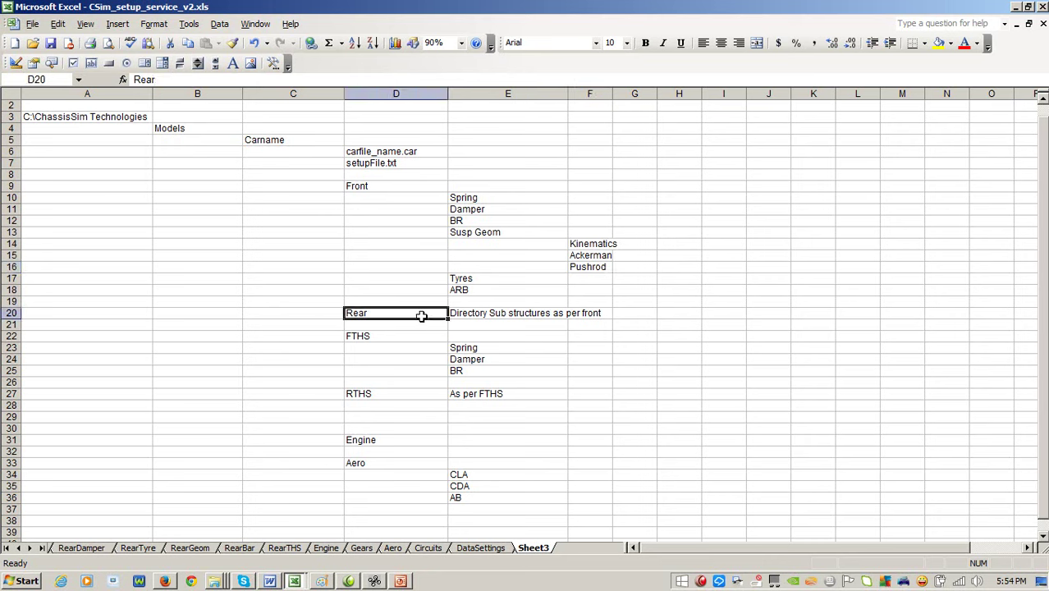
{"action": "left_click", "coordinate": [408, 337]}
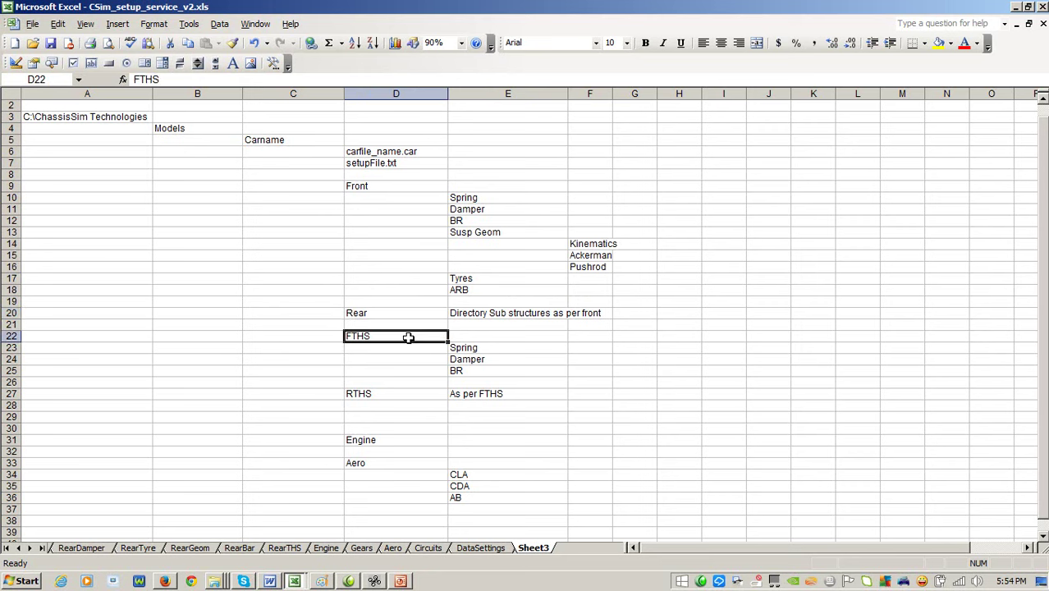
{"action": "left_click", "coordinate": [396, 396]}
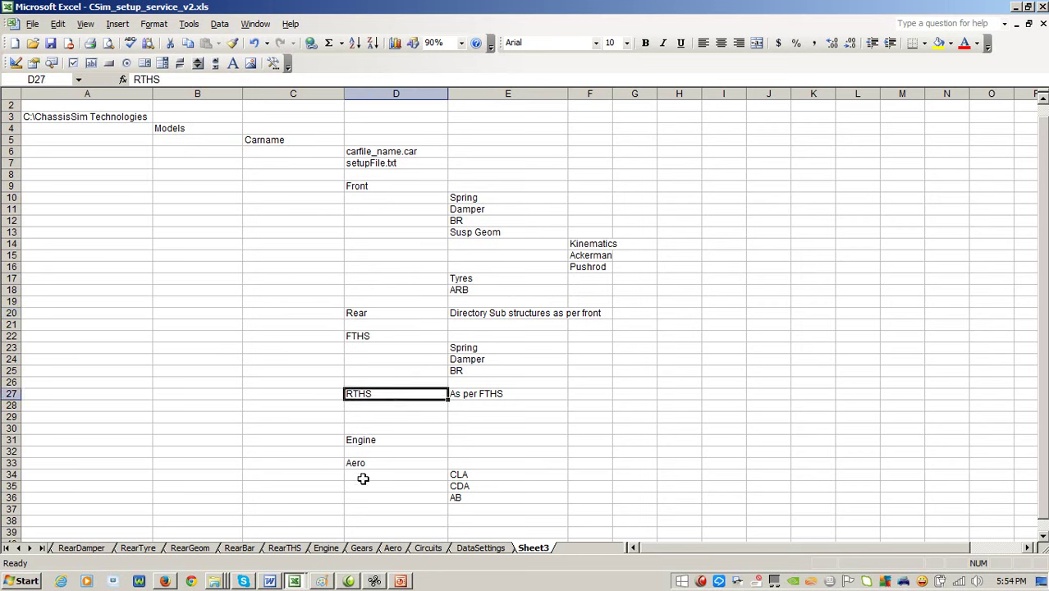
{"action": "left_click", "coordinate": [389, 440]}
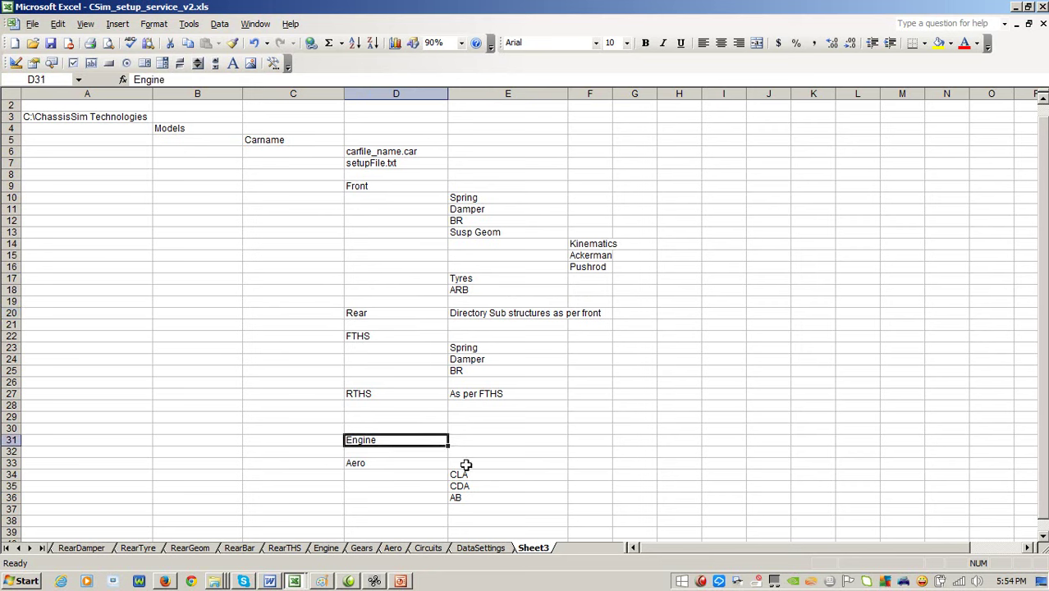
Review the Aero directory and its CLA entry on Sheet3, and go to the File locations sheet.
{"action": "left_click", "coordinate": [394, 464]}
{"action": "left_click", "coordinate": [493, 474]}
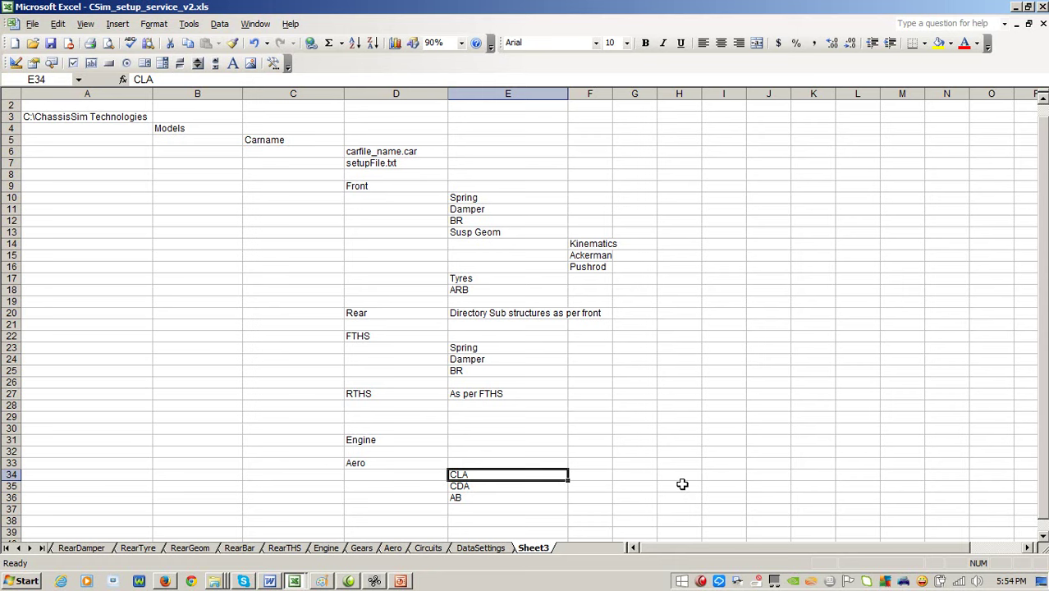
{"action": "left_click", "coordinate": [5, 548]}
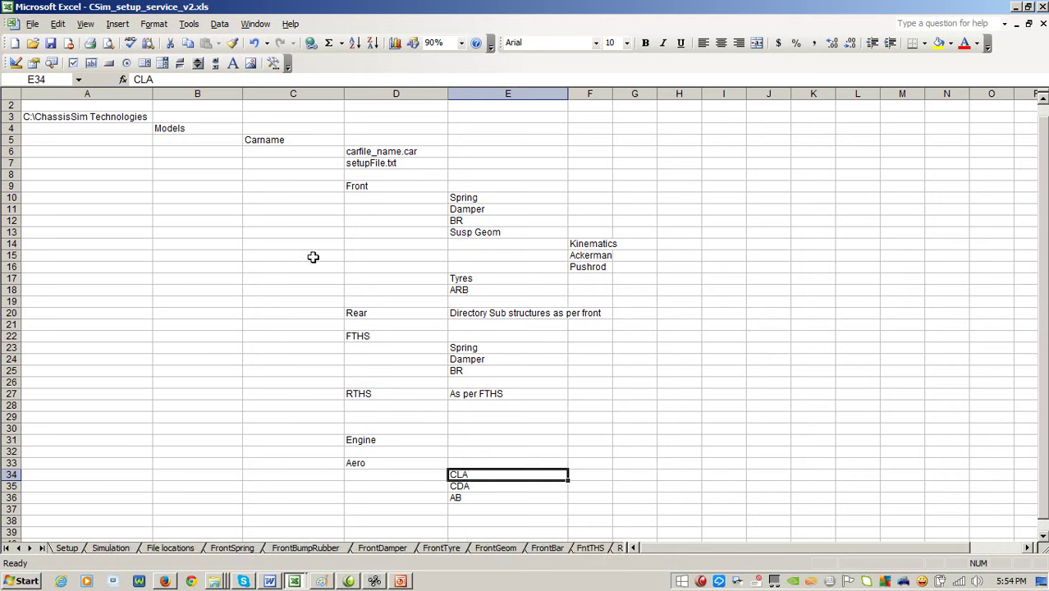
{"action": "left_click", "coordinate": [169, 549]}
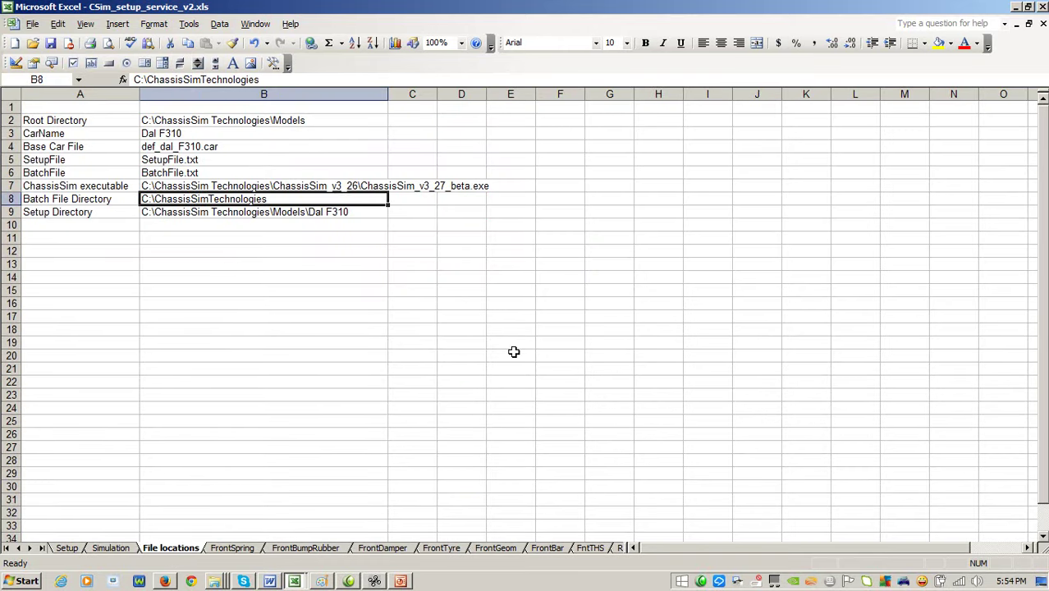
Go through the File locations entries from Root Directory, CarName and Base Car File to ChassisSim executable and Batch File Directory.
{"action": "left_click", "coordinate": [250, 121]}
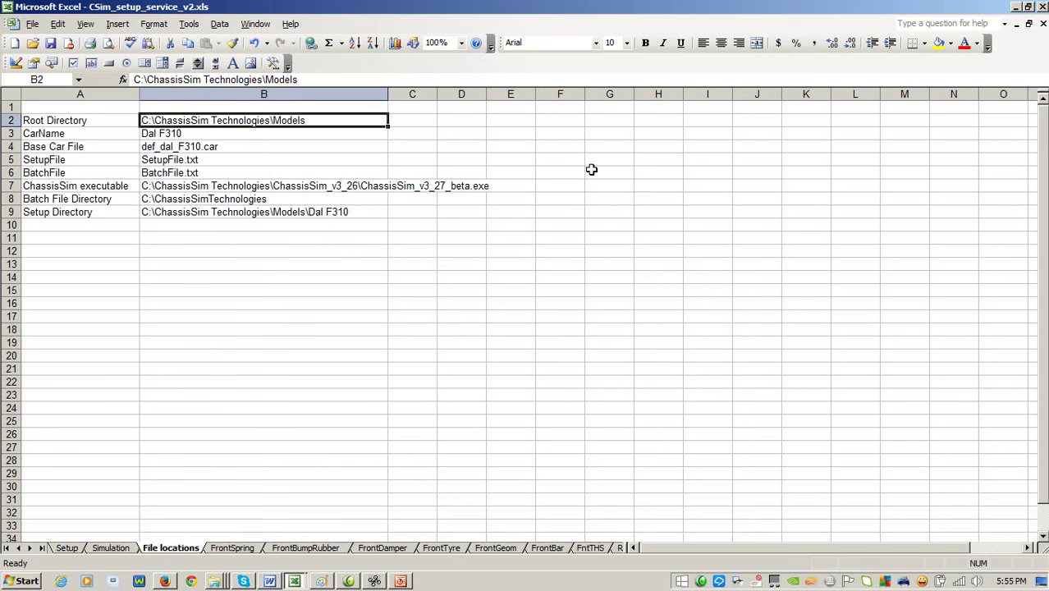
{"action": "left_click", "coordinate": [234, 137]}
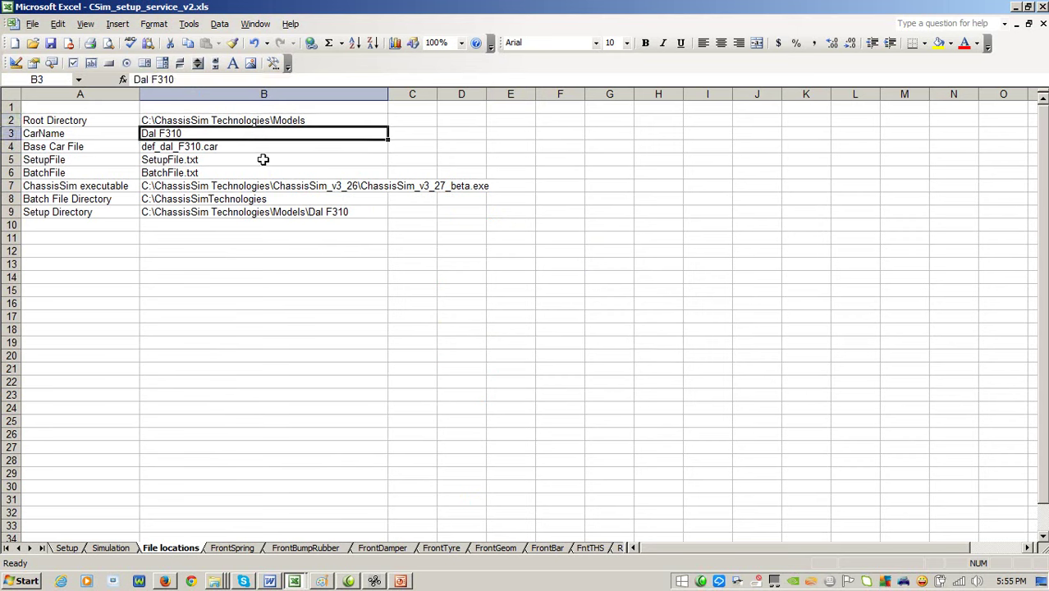
{"action": "left_click", "coordinate": [265, 146]}
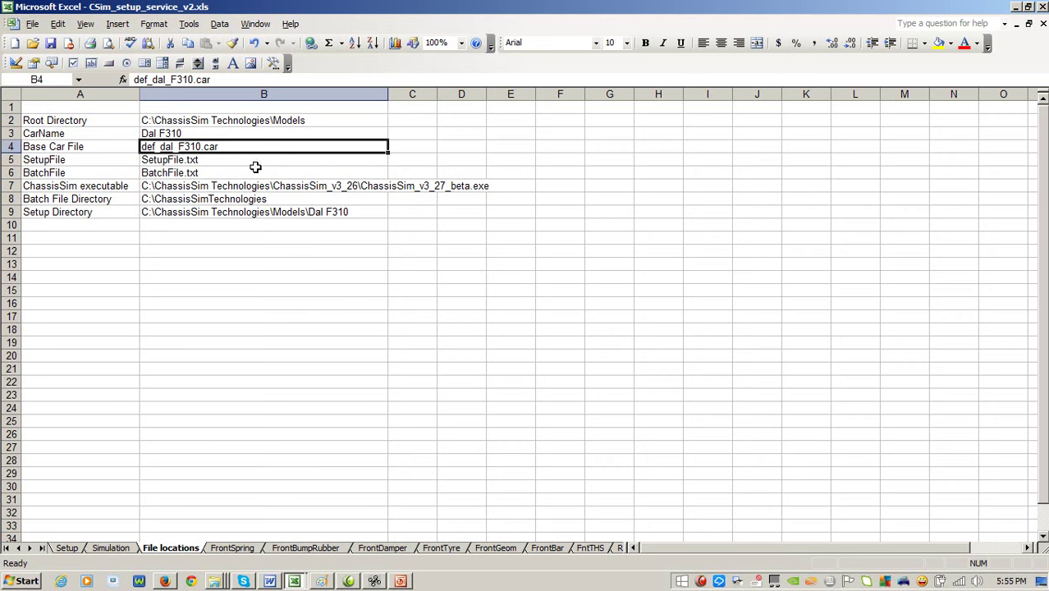
{"action": "left_click", "coordinate": [253, 172]}
{"action": "left_click", "coordinate": [227, 158]}
{"action": "left_click", "coordinate": [240, 173]}
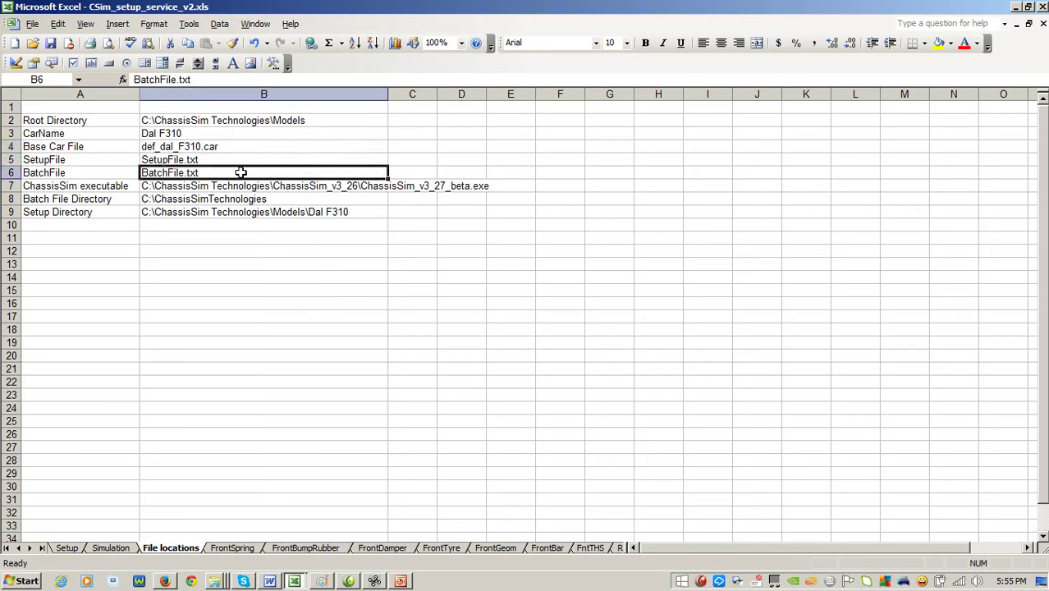
{"action": "left_click", "coordinate": [282, 187]}
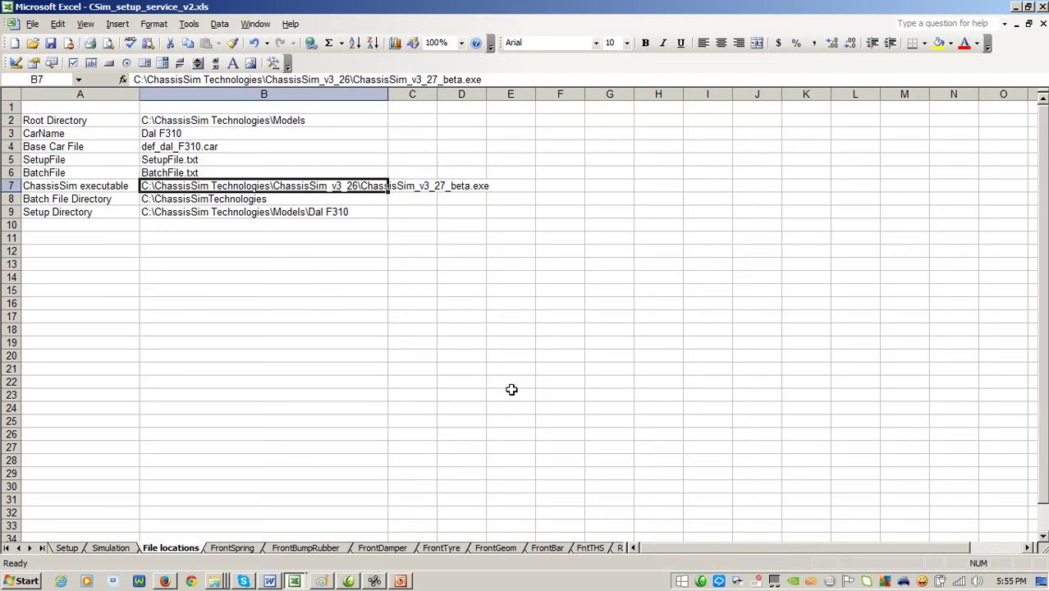
{"action": "left_click", "coordinate": [269, 200]}
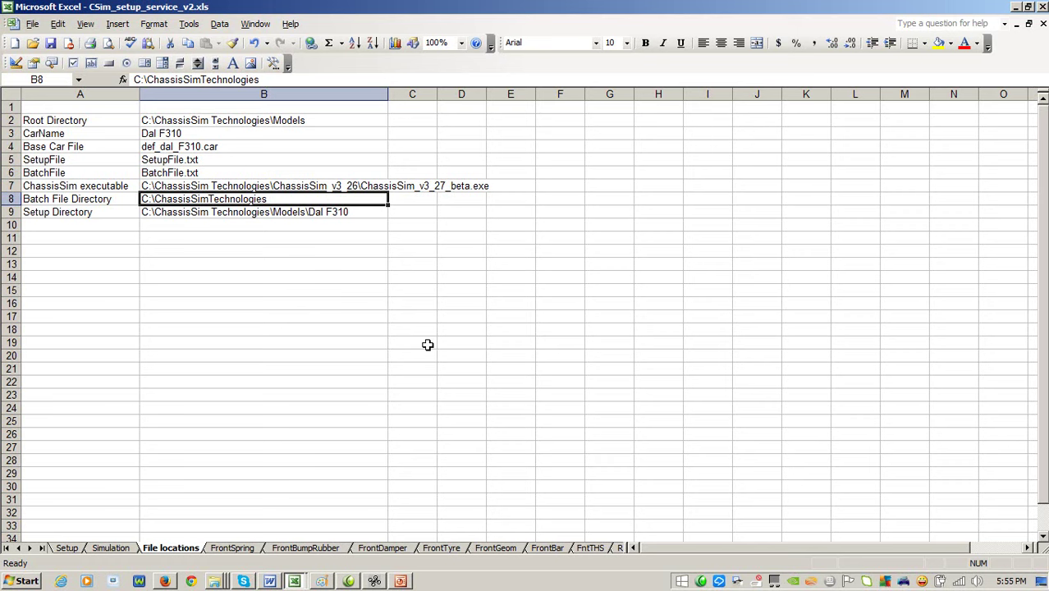
Switch to Windows Explorer, open C:\ChassisSimTechnologies to locate BatchFile.txt, and return to the C: drive root.
{"action": "left_click", "coordinate": [214, 581]}
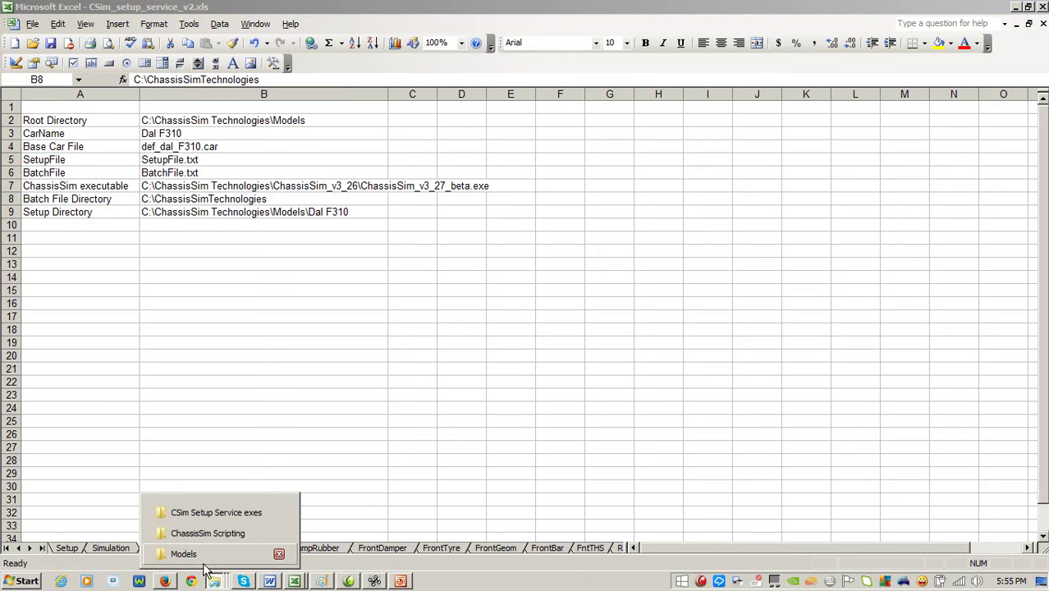
{"action": "left_click", "coordinate": [207, 556]}
{"action": "left_click", "coordinate": [519, 85]}
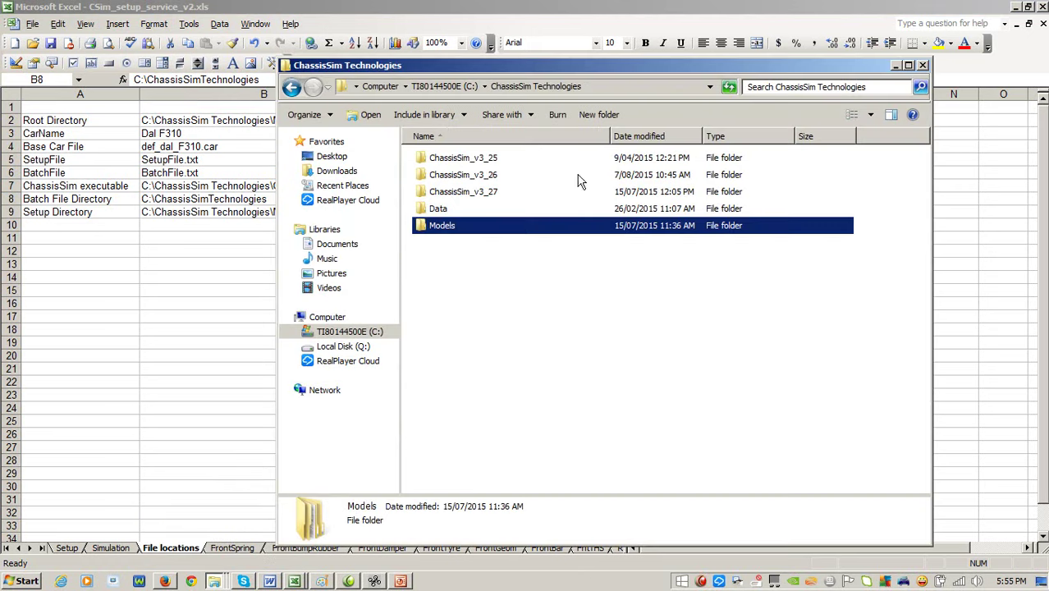
{"action": "left_click", "coordinate": [464, 86]}
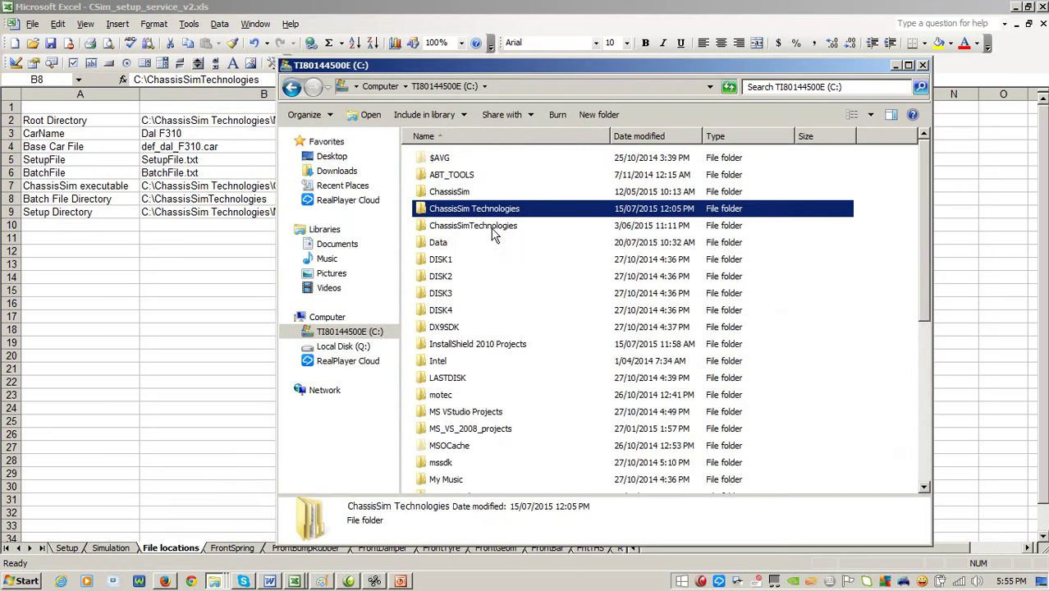
{"action": "left_click", "coordinate": [494, 230]}
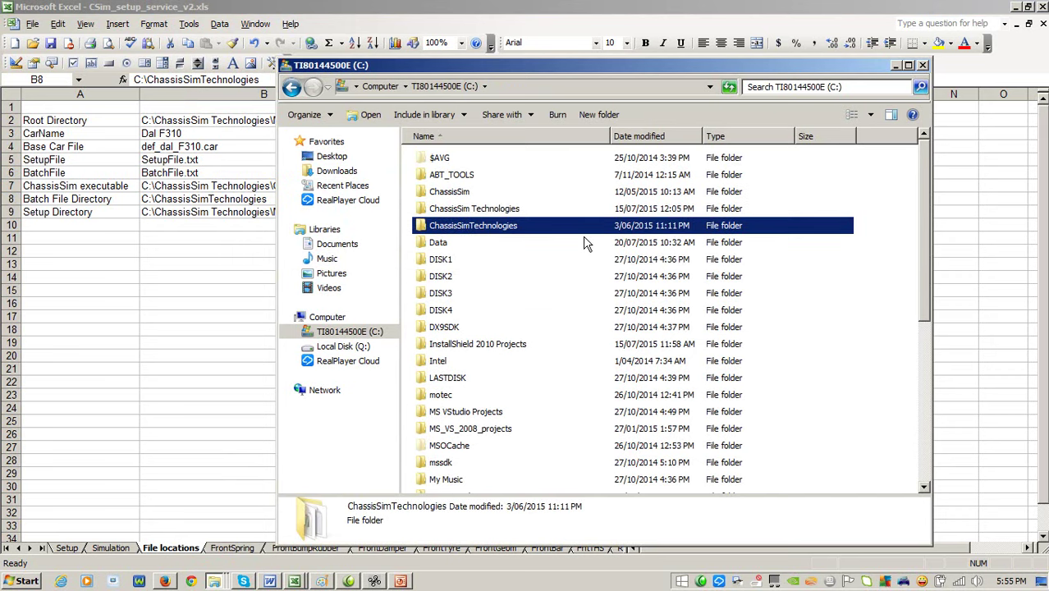
{"action": "double_click", "coordinate": [558, 228]}
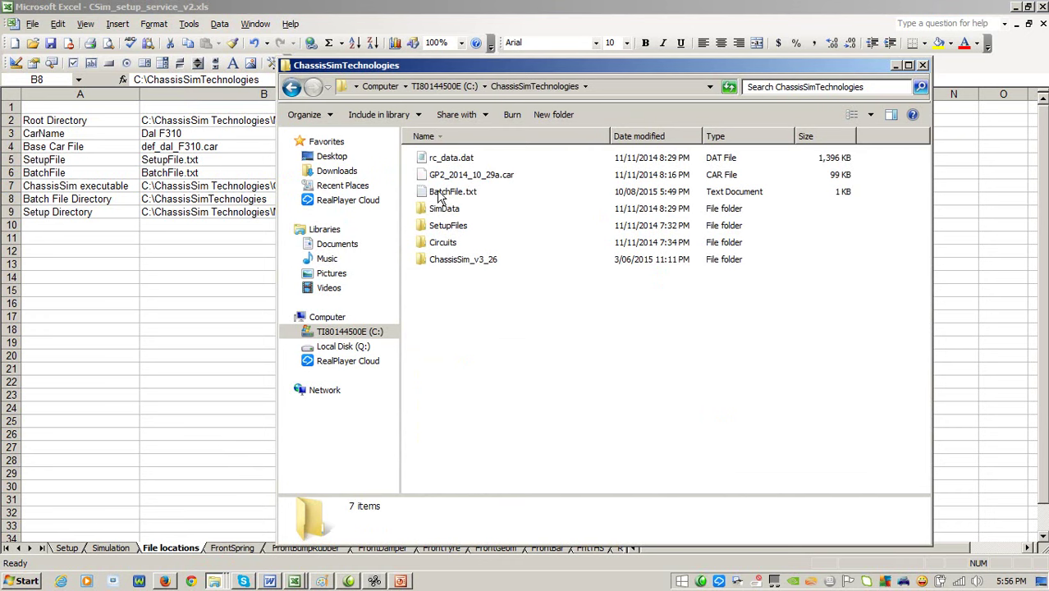
{"action": "left_click", "coordinate": [444, 194]}
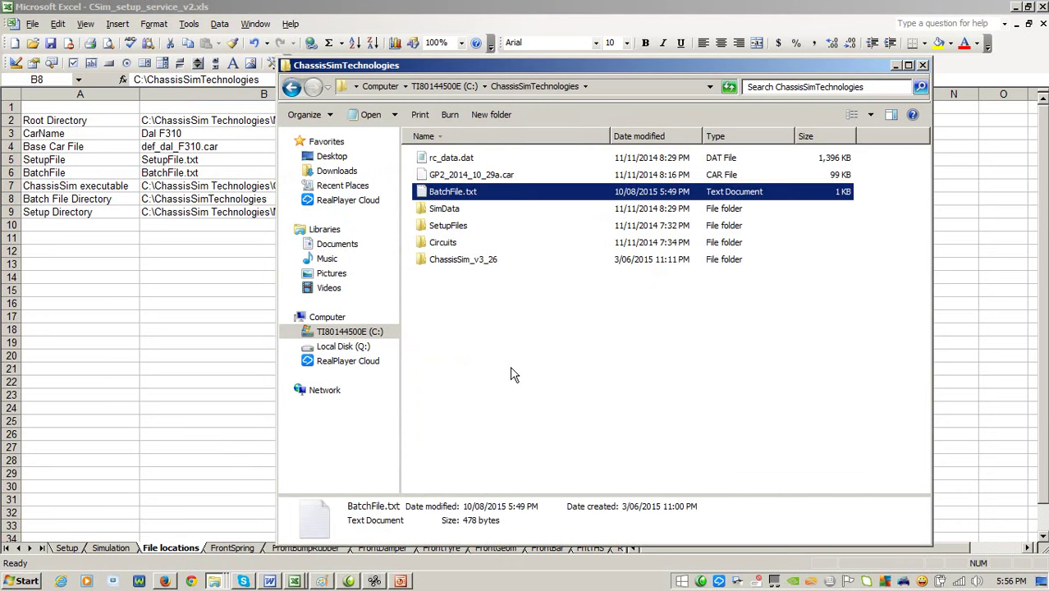
{"action": "key", "text": "BackSpace"}
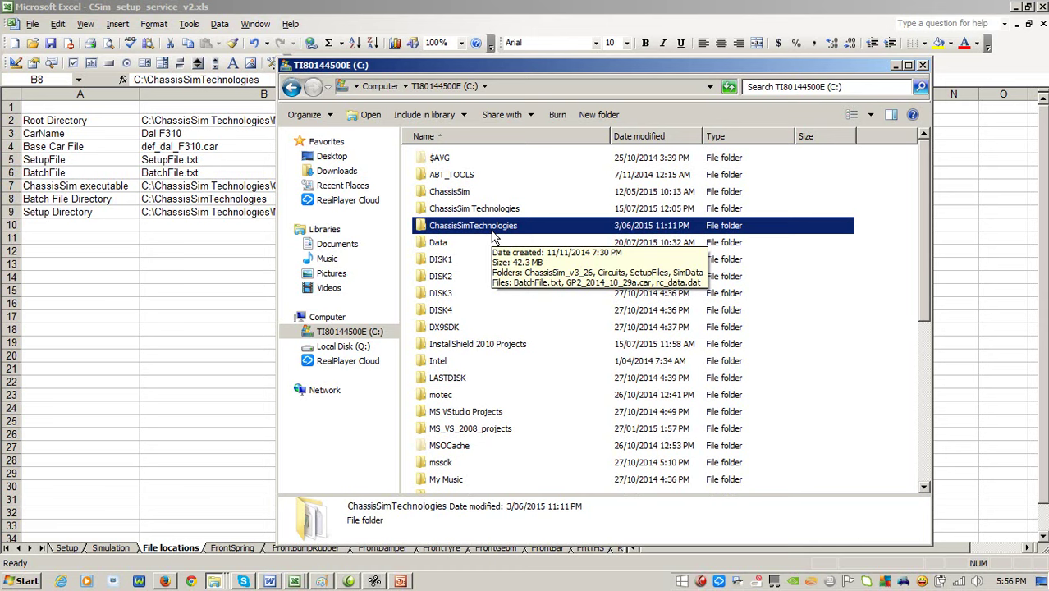
Switch back to the Excel workbook and examine the FLSpring and FRSpring Selection values on the FrontSpring sheet.
{"action": "left_click", "coordinate": [511, 8]}
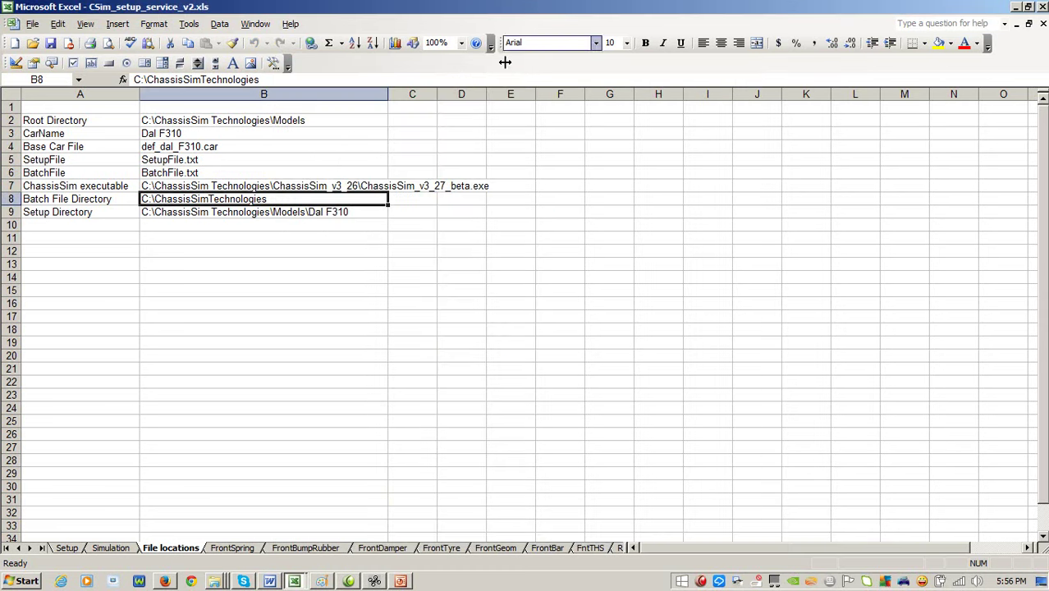
{"action": "left_click", "coordinate": [233, 548]}
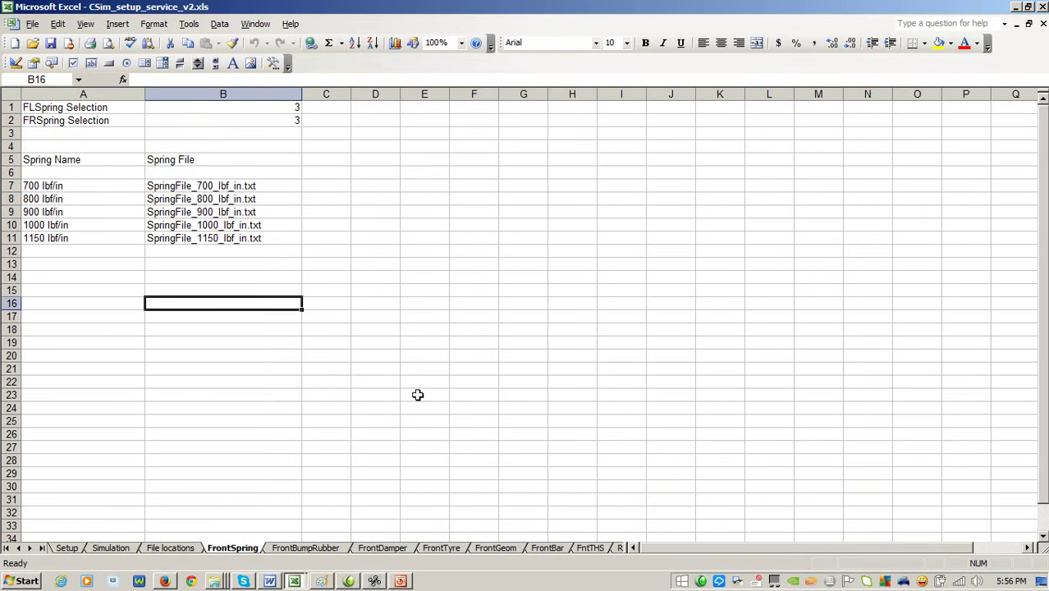
{"action": "left_click", "coordinate": [243, 108]}
{"action": "key", "text": "Down"}
{"action": "key", "text": "Up"}
{"action": "key", "text": "Down"}
{"action": "key", "text": "Up"}
{"action": "key", "text": "Down"}
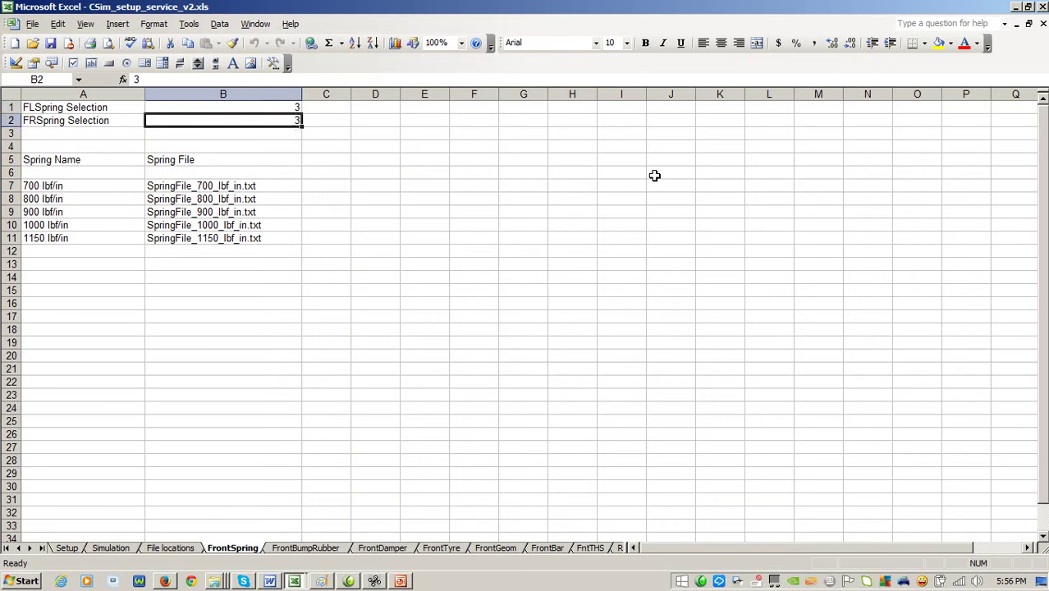
Go through the spring names from 700 lbf/in to 1150 lbf/in and the first Spring File entry on the FrontSpring sheet.
{"action": "left_click", "coordinate": [80, 189]}
{"action": "key", "text": "Down"}
{"action": "key", "text": "Down"}
{"action": "key", "text": "Down"}
{"action": "key", "text": "Down"}
{"action": "key", "text": "Up"}
{"action": "key", "text": "Up"}
{"action": "key", "text": "Up"}
{"action": "key", "text": "Up"}
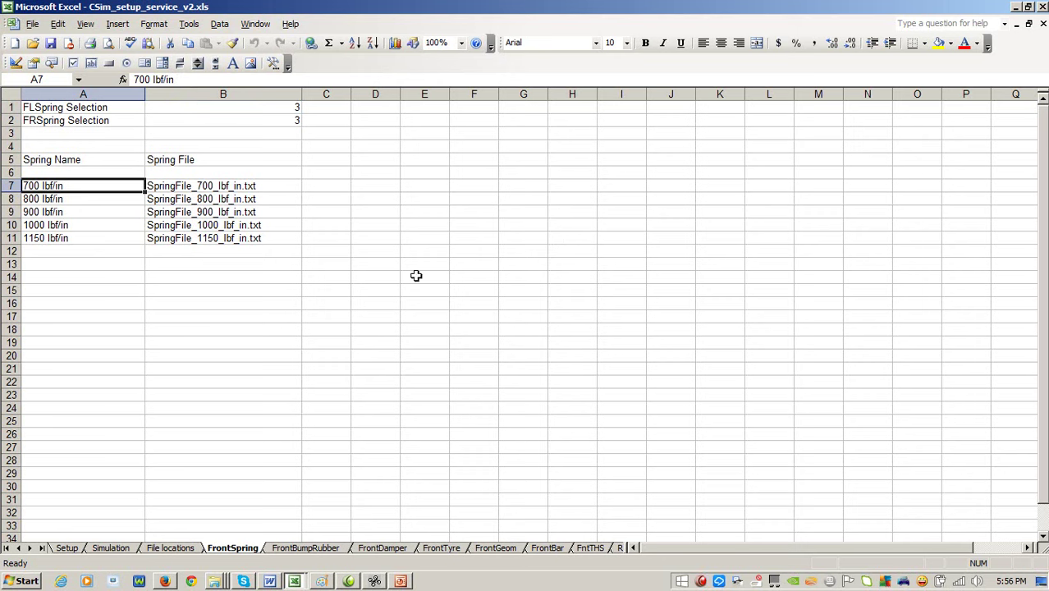
{"action": "left_click", "coordinate": [207, 185]}
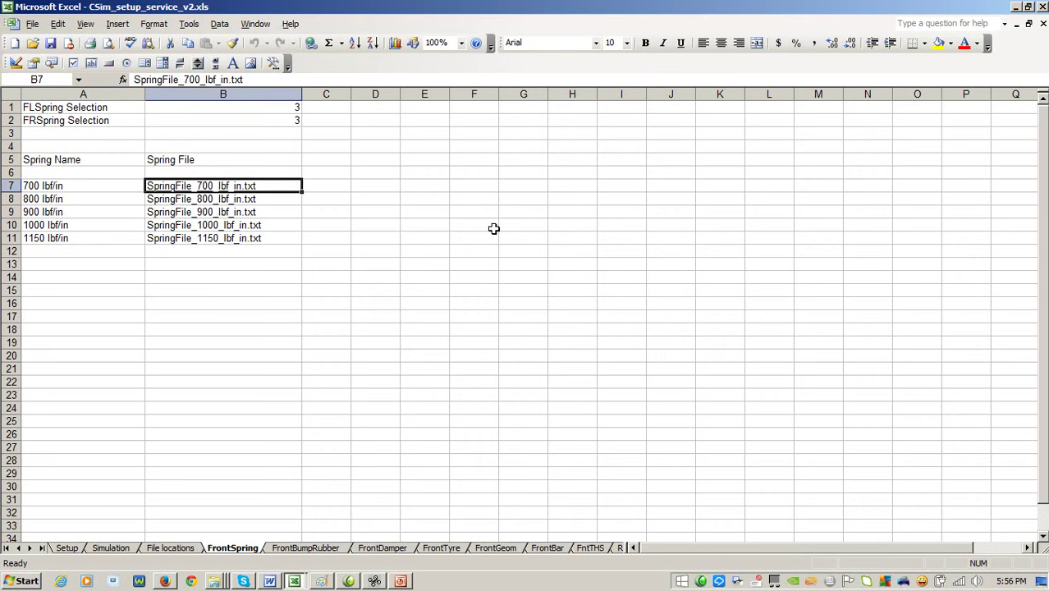
Select the FtSpringTitle named range and inspect its cell reference in the Define Name dialog, closing the dialog without changes.
{"action": "left_click", "coordinate": [79, 80]}
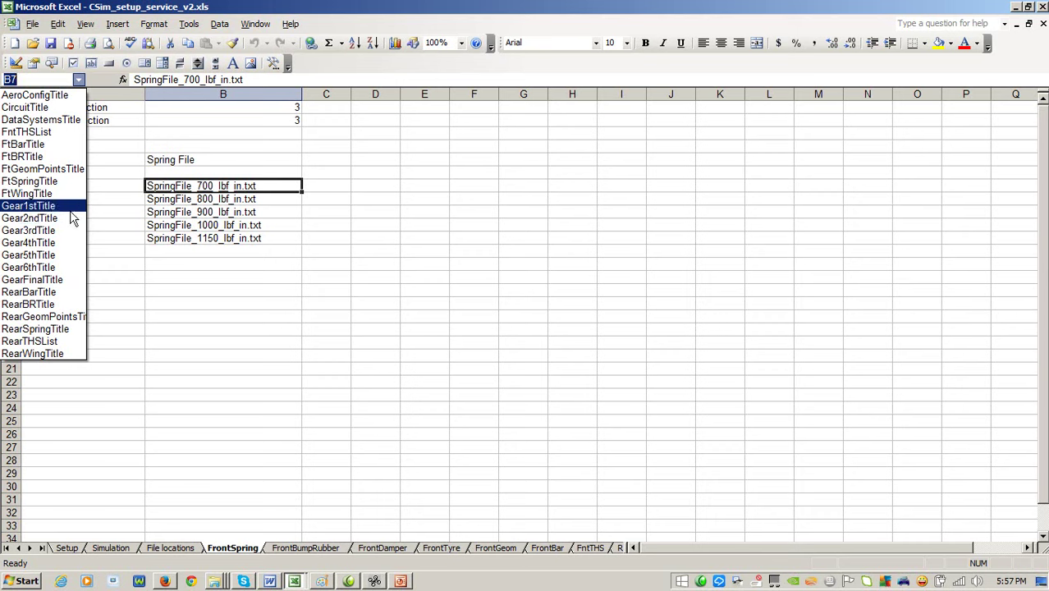
{"action": "left_click", "coordinate": [64, 182]}
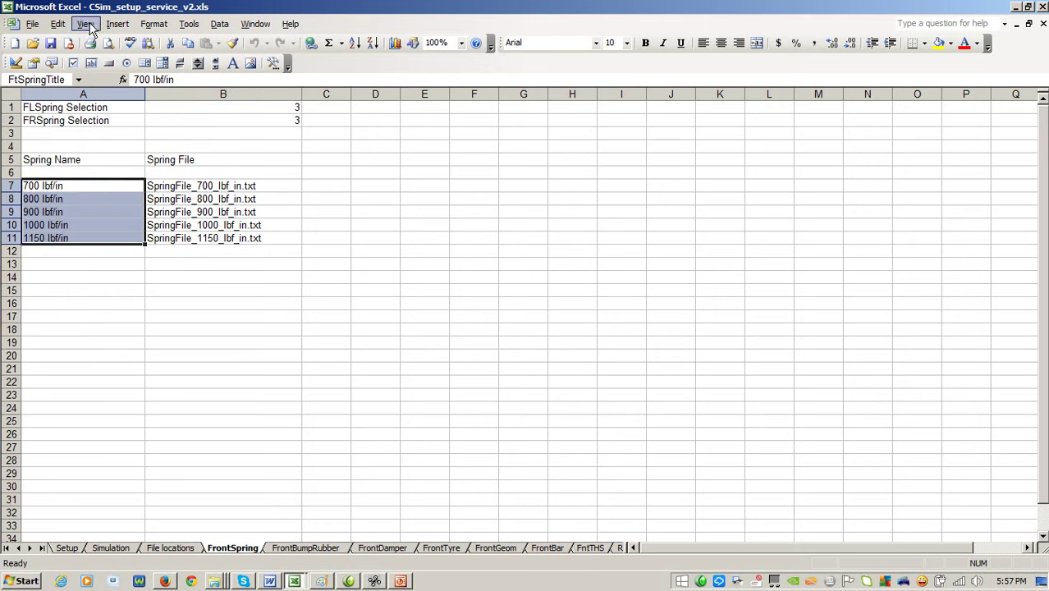
{"action": "left_click", "coordinate": [117, 25]}
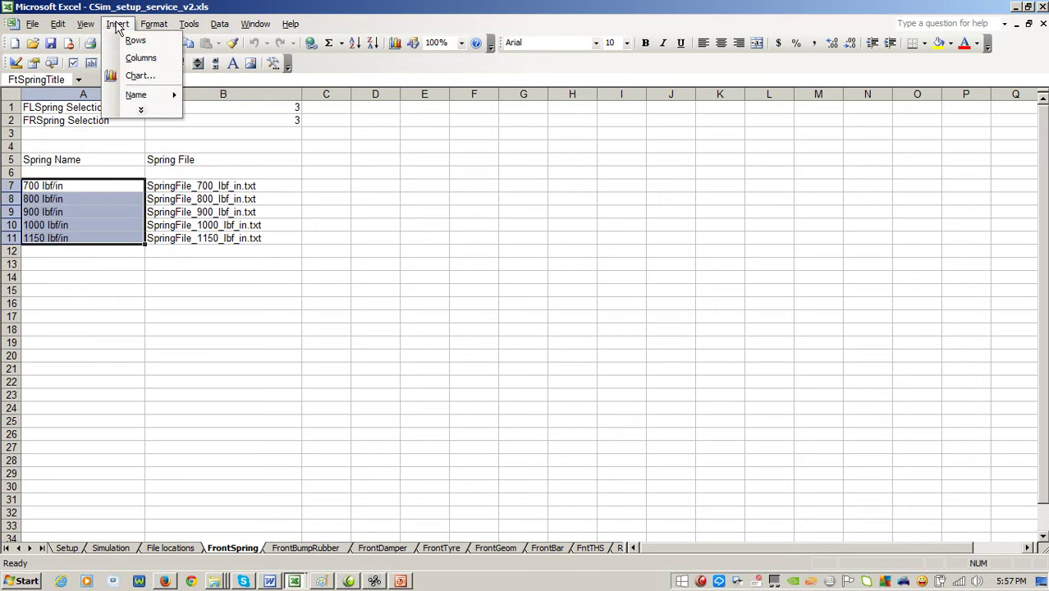
{"action": "mouse_move", "coordinate": [144, 98]}
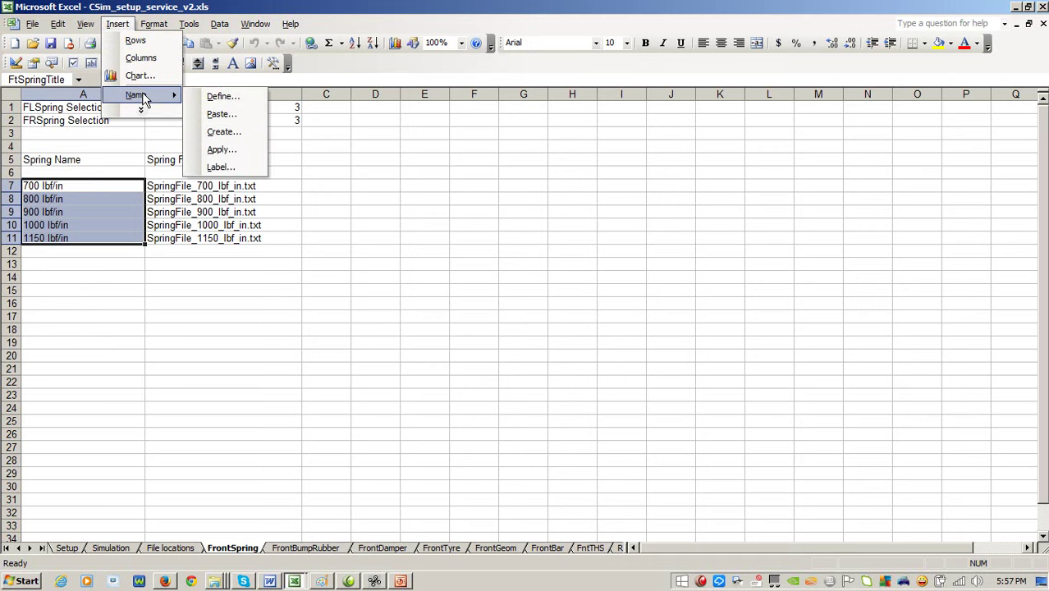
{"action": "left_click", "coordinate": [221, 96]}
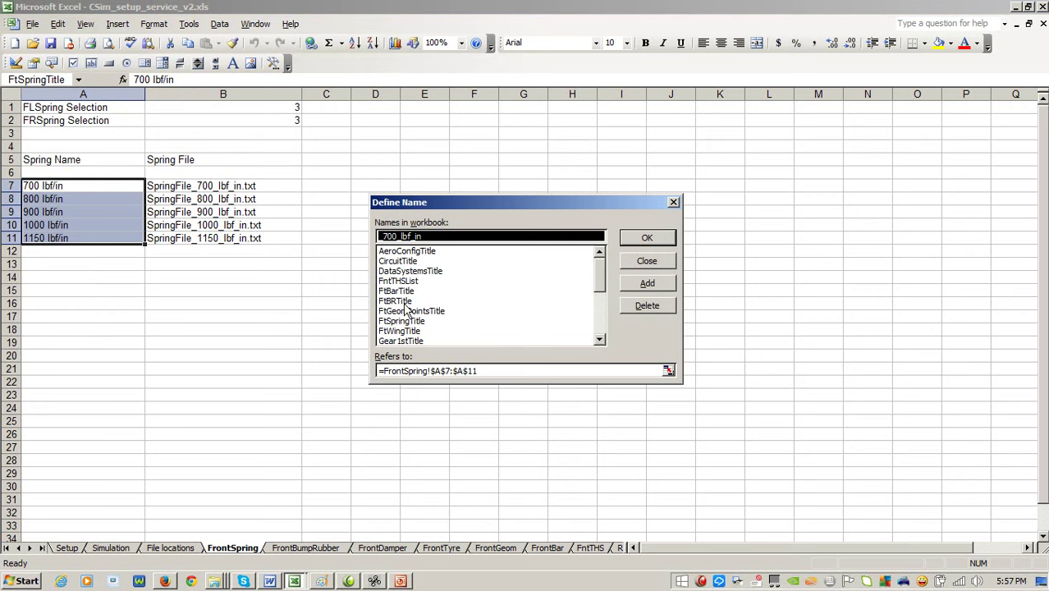
{"action": "left_click", "coordinate": [402, 291]}
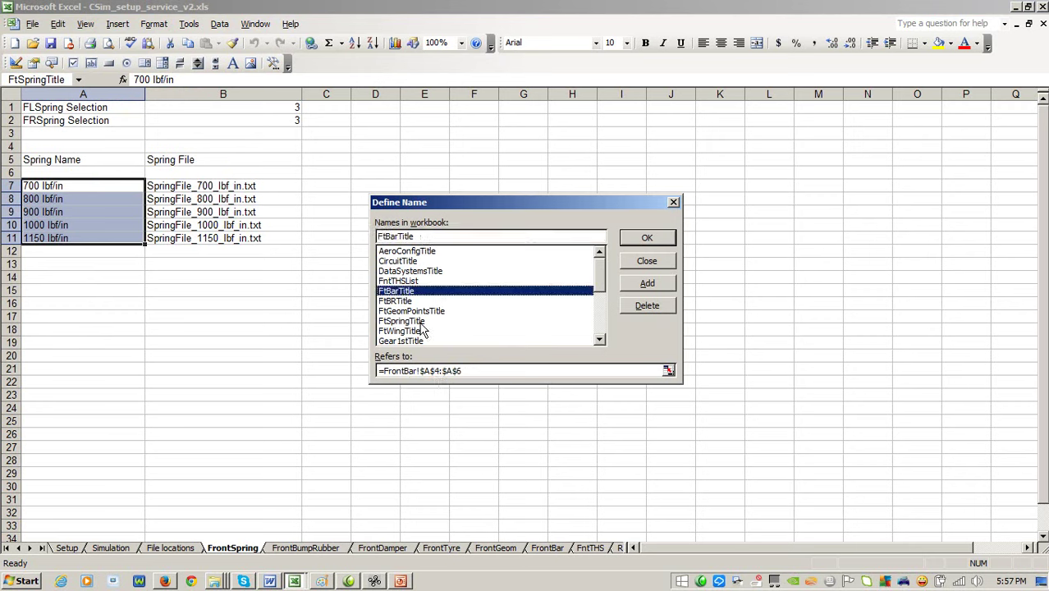
{"action": "left_click", "coordinate": [418, 321]}
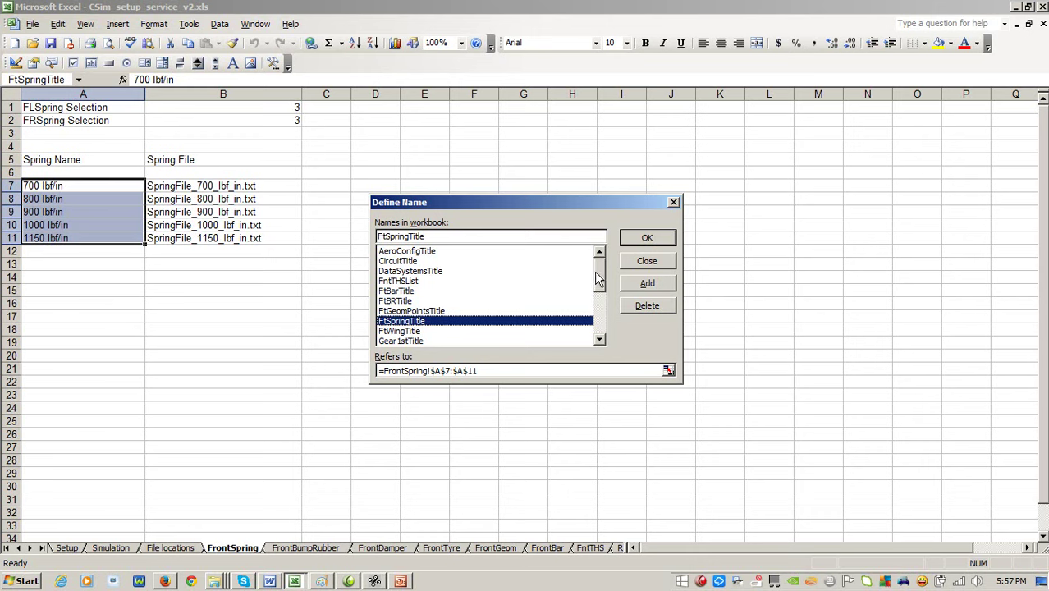
{"action": "left_click", "coordinate": [597, 303]}
{"action": "scroll", "coordinate": [598, 303], "scroll_direction": "up", "scroll_amount": 3}
{"action": "left_click", "coordinate": [672, 203]}
Examine the FLBumpRubberGap and FLGndGapFlg values on the FrontBumpRubber sheet.
{"action": "left_click", "coordinate": [312, 549]}
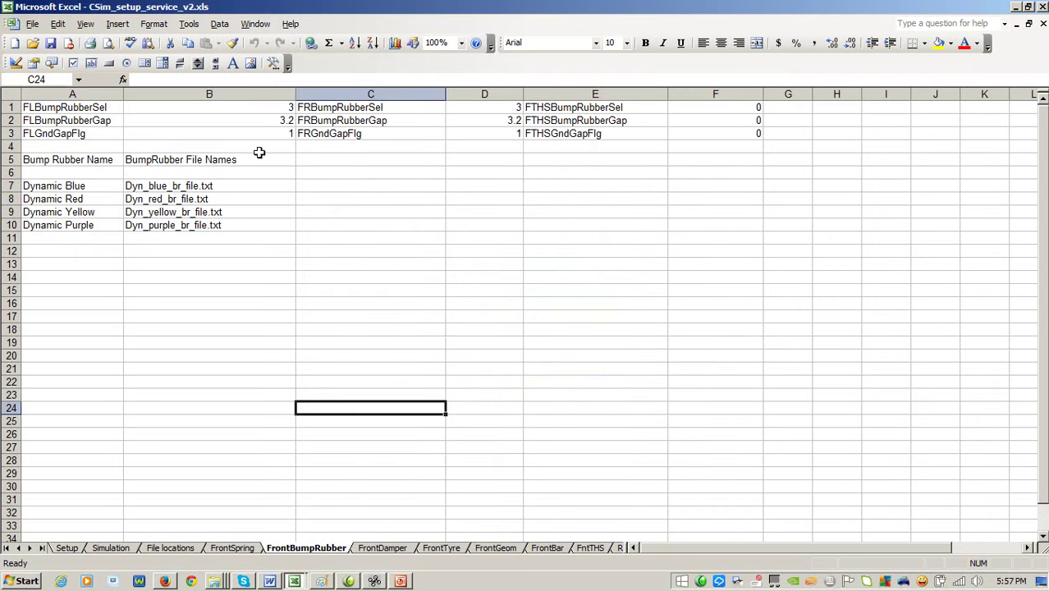
{"action": "left_click", "coordinate": [250, 122]}
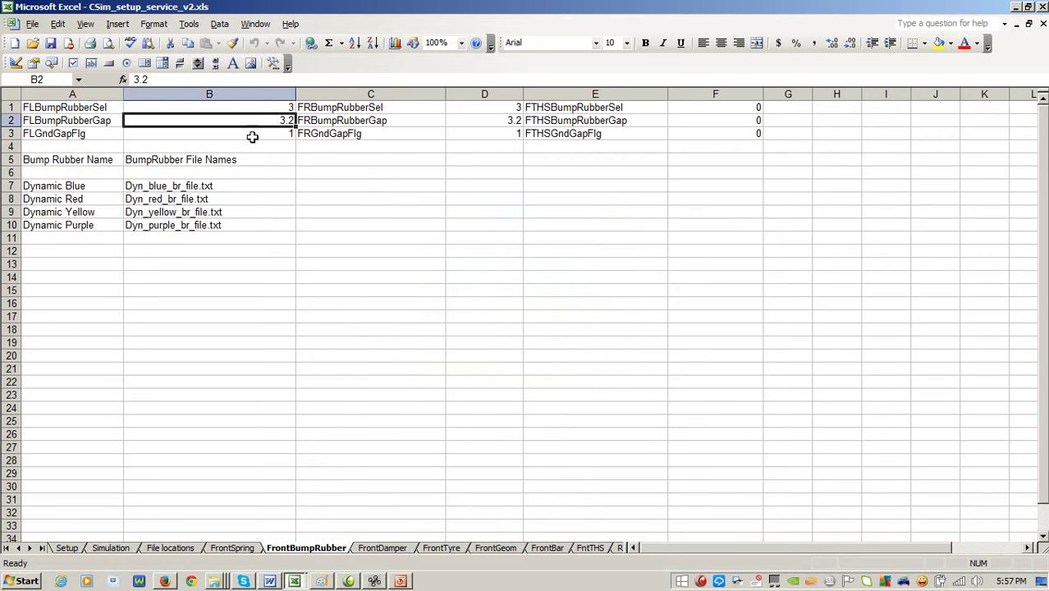
{"action": "left_click", "coordinate": [253, 136]}
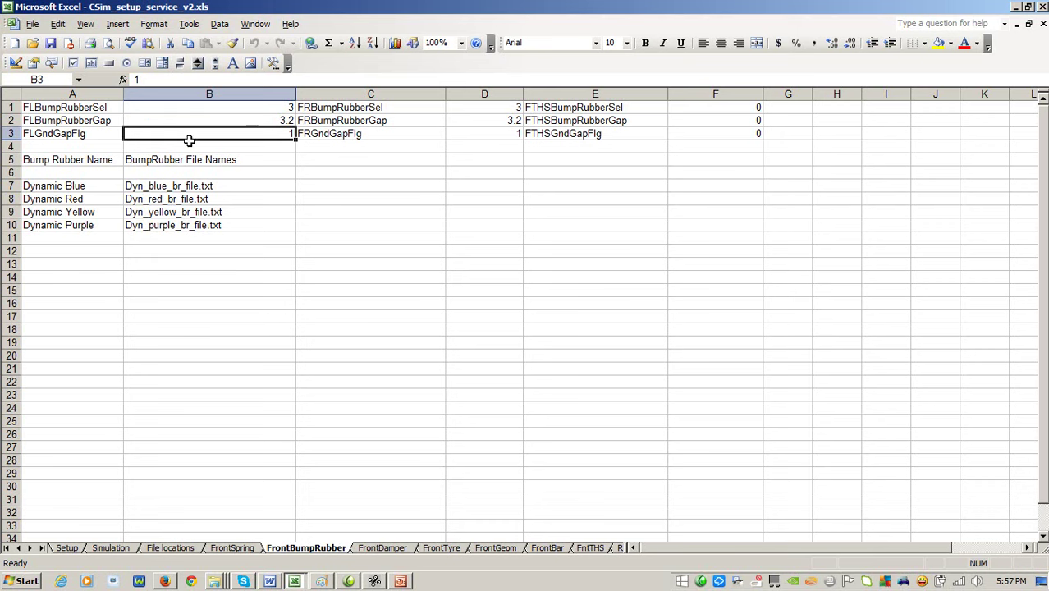
Select the FtBRTitle named range of bump rubber names and check the file name entry for Dynamic Blue.
{"action": "left_click", "coordinate": [70, 192]}
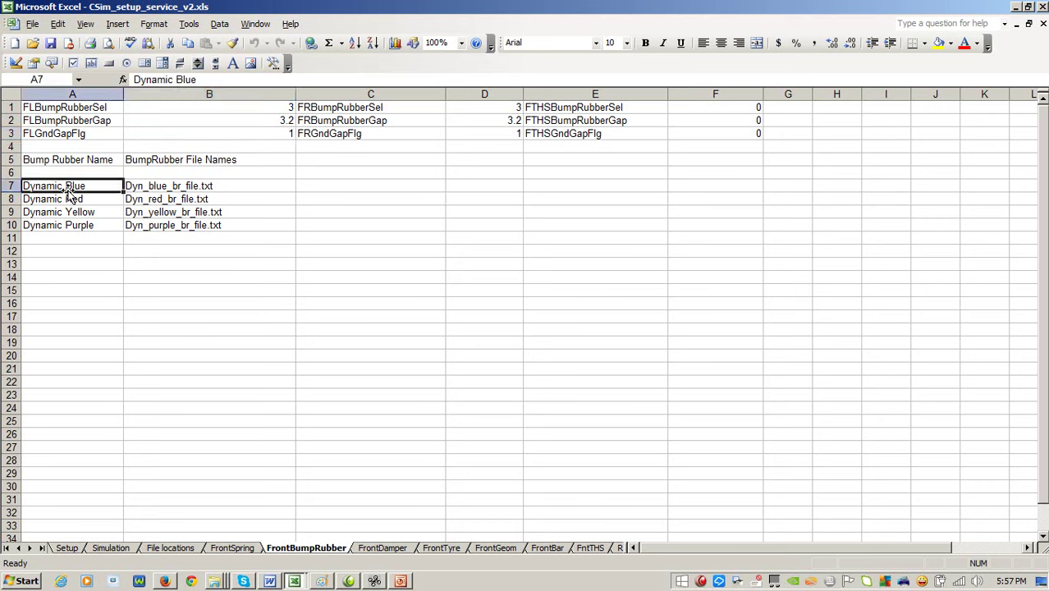
{"action": "left_click", "coordinate": [78, 80]}
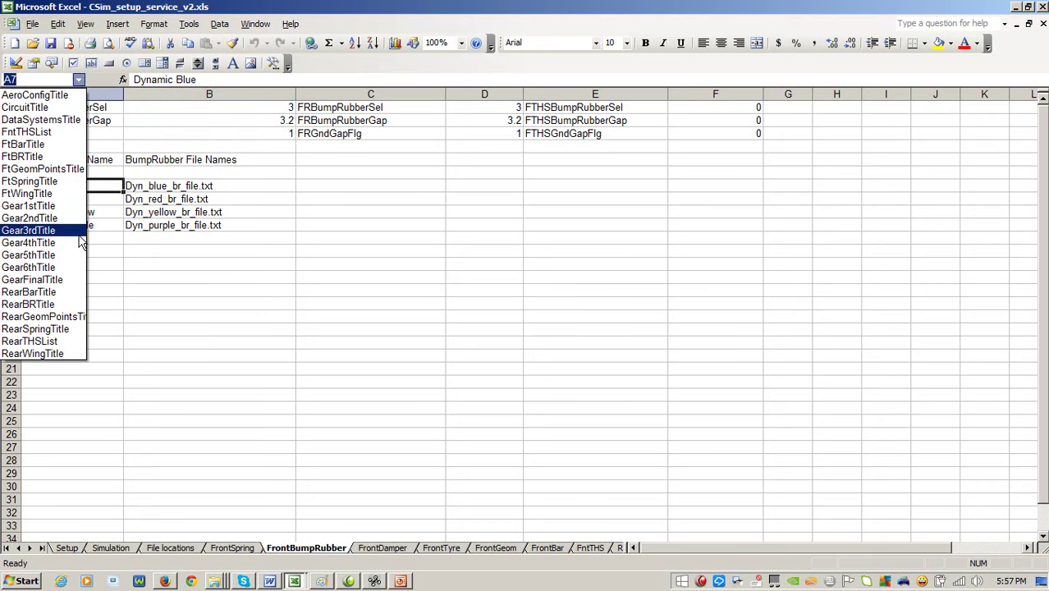
{"action": "left_click", "coordinate": [32, 156]}
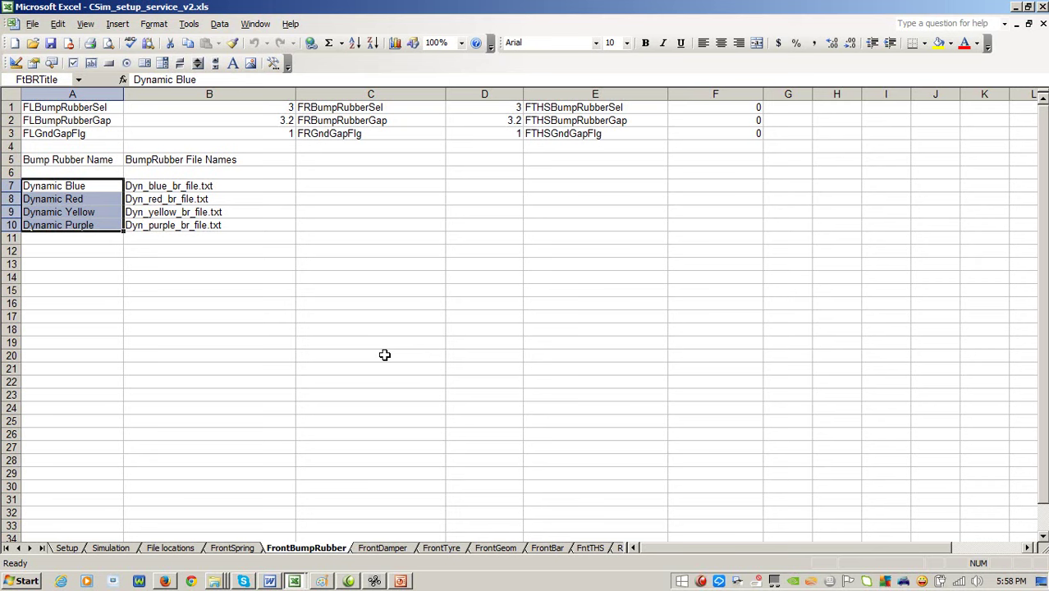
{"action": "left_click", "coordinate": [229, 185]}
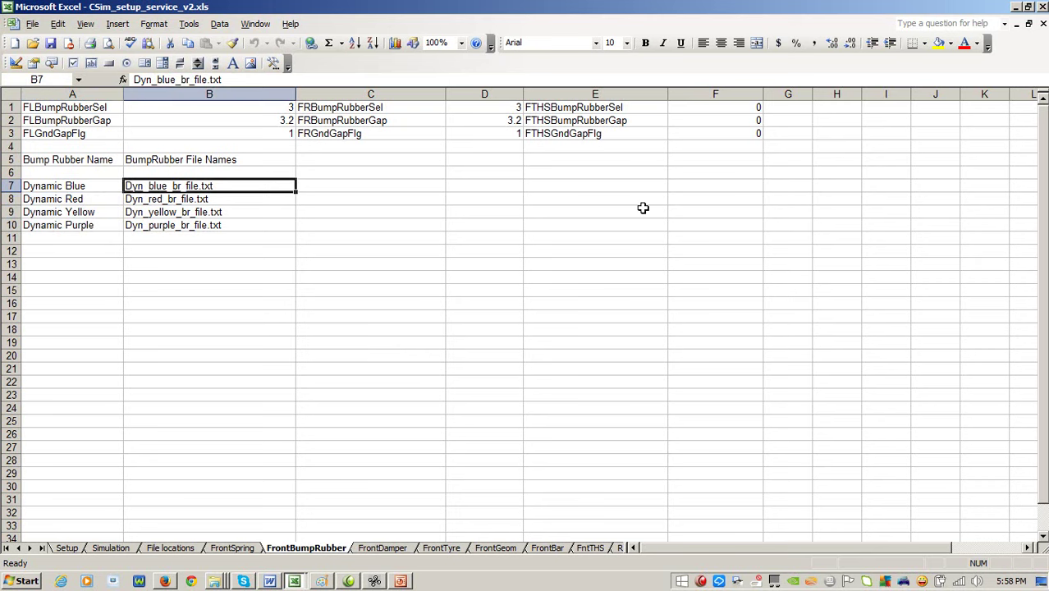
Go through the bump rubber names from Dynamic Blue to Dynamic Purple and their file name entries on the FrontBumpRubber sheet.
{"action": "key", "text": "Down"}
{"action": "key", "text": "Down"}
{"action": "key", "text": "Down"}
{"action": "key", "text": "Up"}
{"action": "key", "text": "Up"}
{"action": "key", "text": "Up"}
{"action": "key", "text": "Down"}
{"action": "key", "text": "Down"}
{"action": "key", "text": "Down"}
{"action": "key", "text": "Left"}
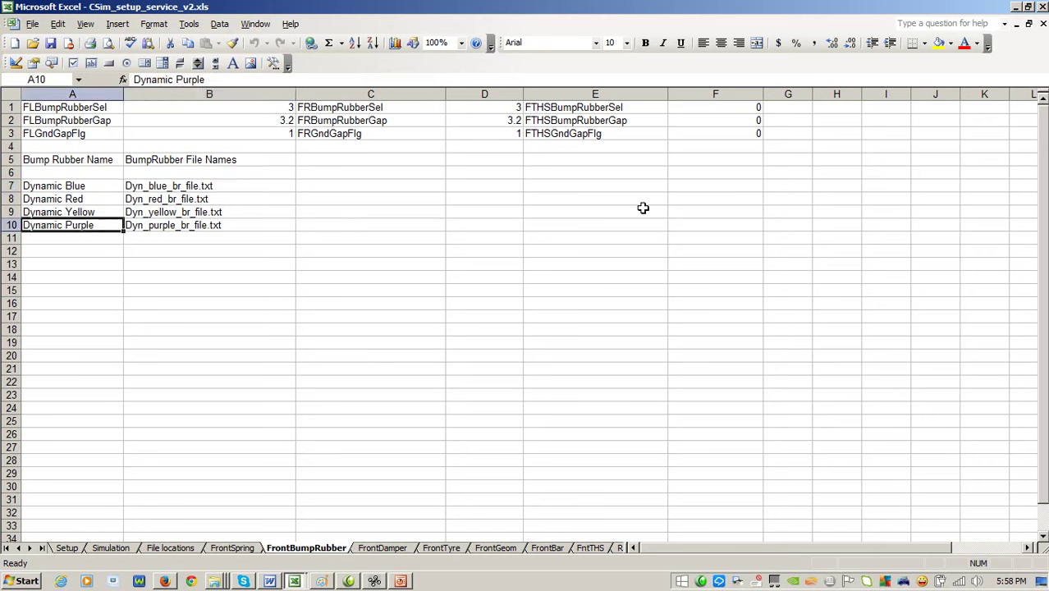
{"action": "key", "text": "Up"}
{"action": "key", "text": "Up"}
{"action": "key", "text": "Up"}
{"action": "key", "text": "Right"}
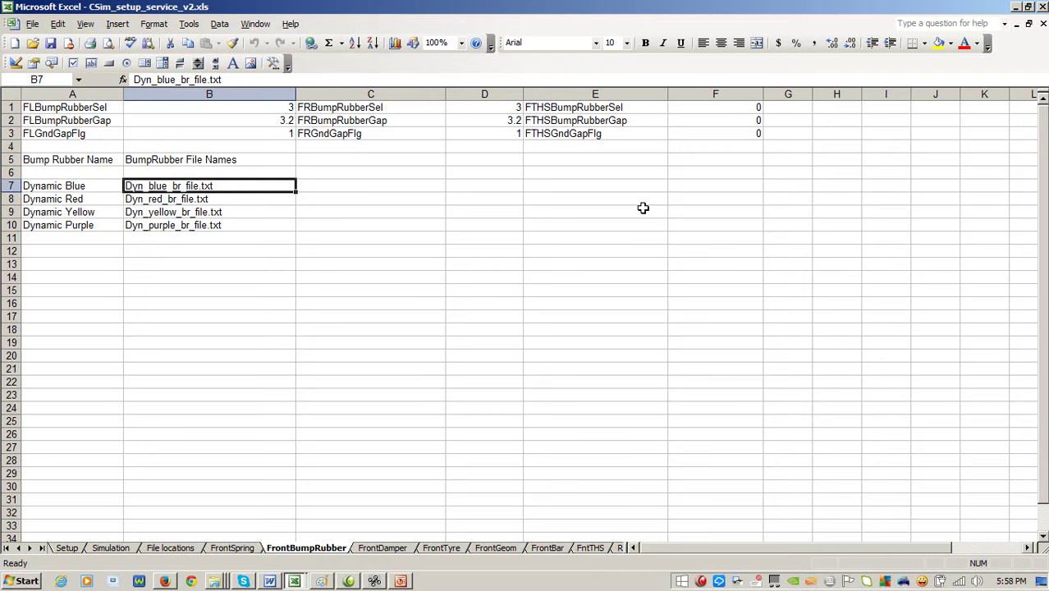
Open the workbook's Visual Basic project and review the code behind the Setup sheet.
{"action": "key", "text": "alt+F11"}
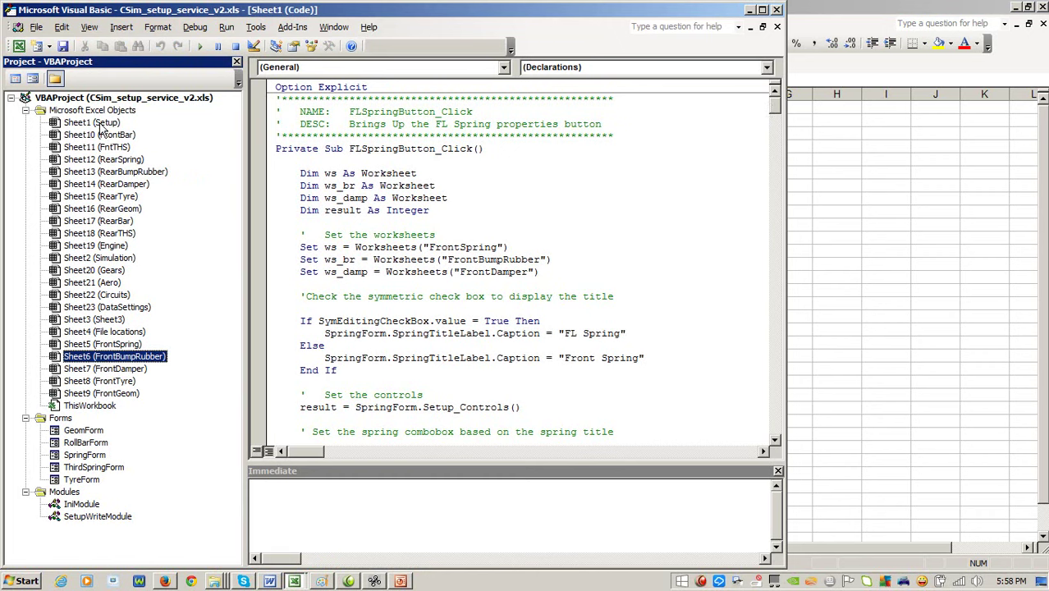
{"action": "double_click", "coordinate": [98, 123]}
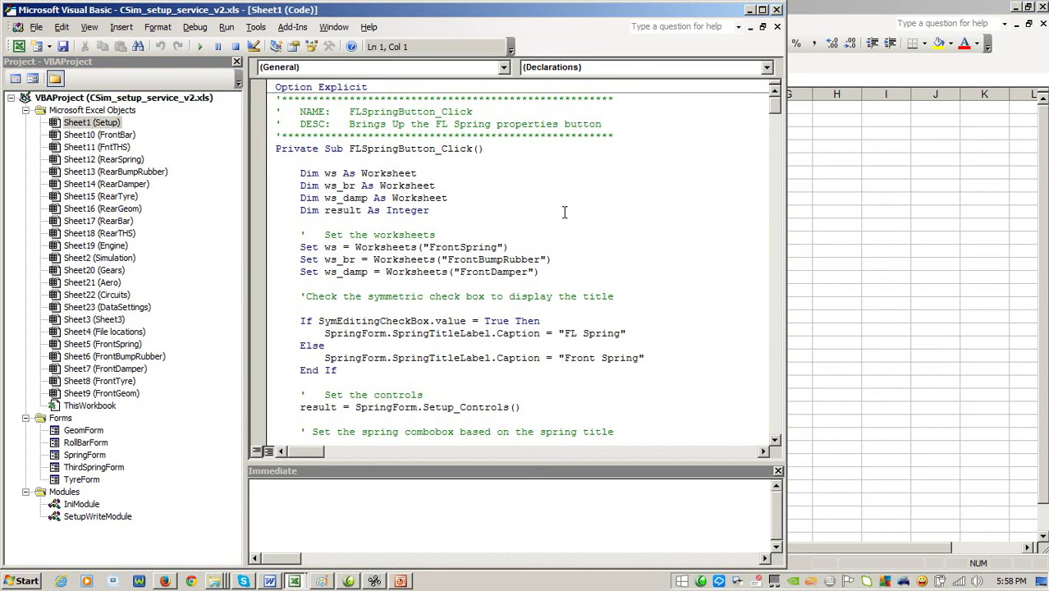
{"action": "left_click_drag", "start_coordinate": [777, 108], "coordinate": [777, 142]}
{"action": "scroll", "coordinate": [776, 143], "scroll_direction": "up", "scroll_amount": 7}
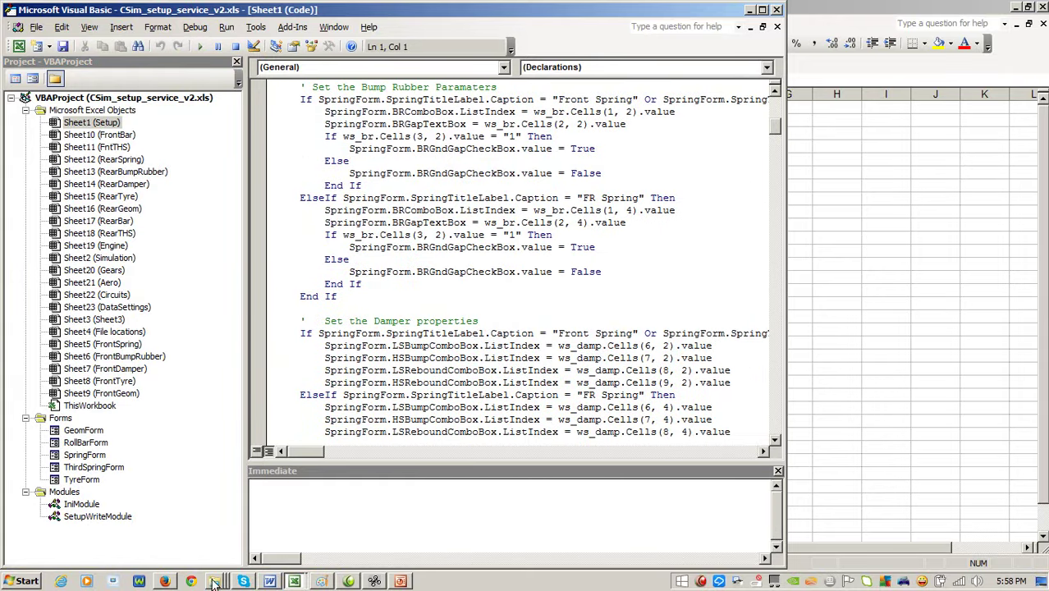
View the GeomForm user form layout and review the code behind it.
{"action": "double_click", "coordinate": [81, 431]}
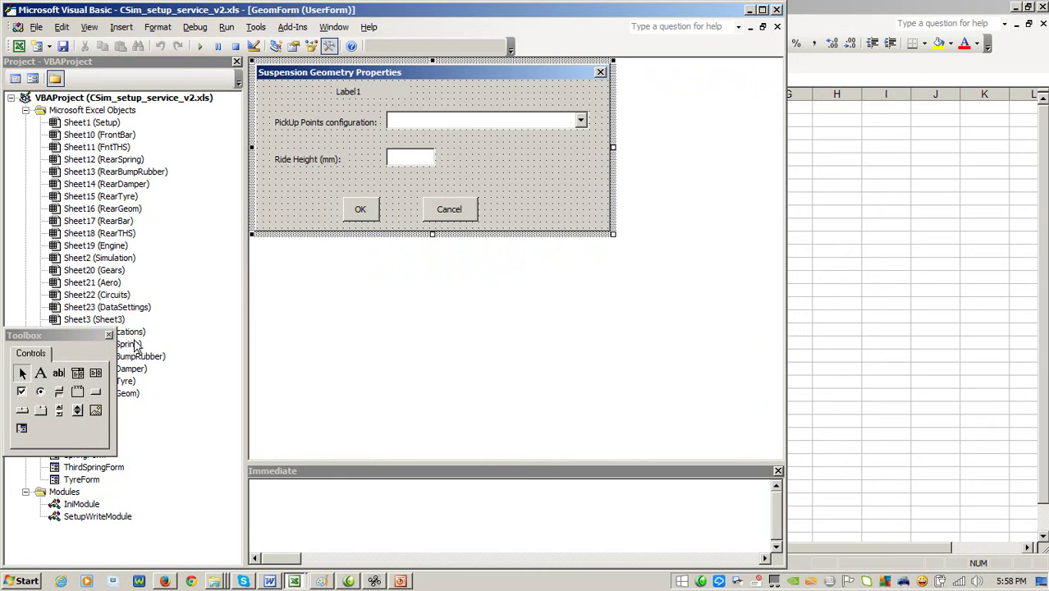
{"action": "left_click", "coordinate": [177, 451]}
{"action": "right_click", "coordinate": [79, 430]}
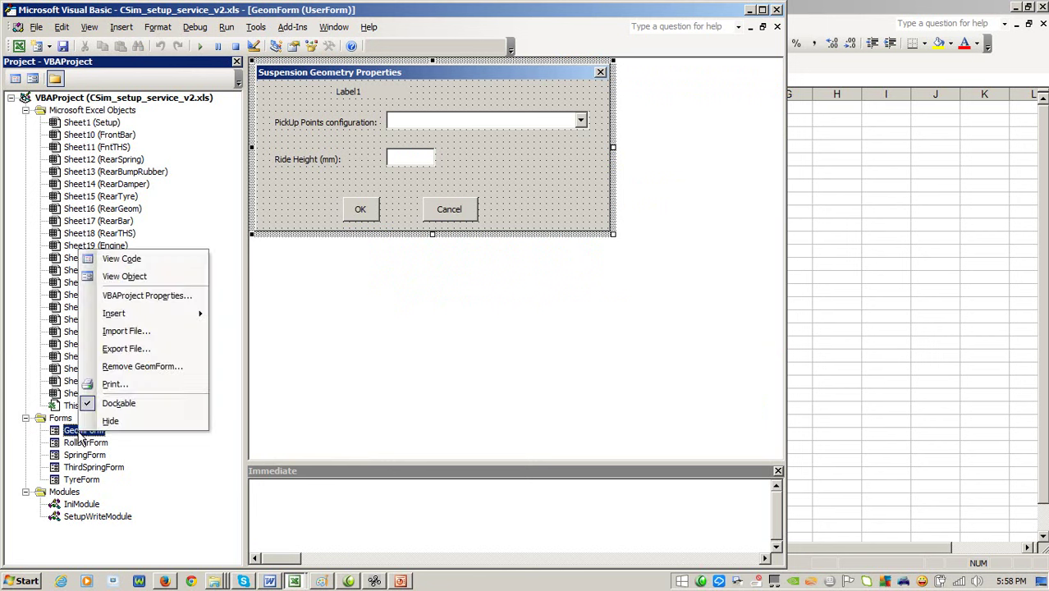
{"action": "left_click", "coordinate": [141, 258]}
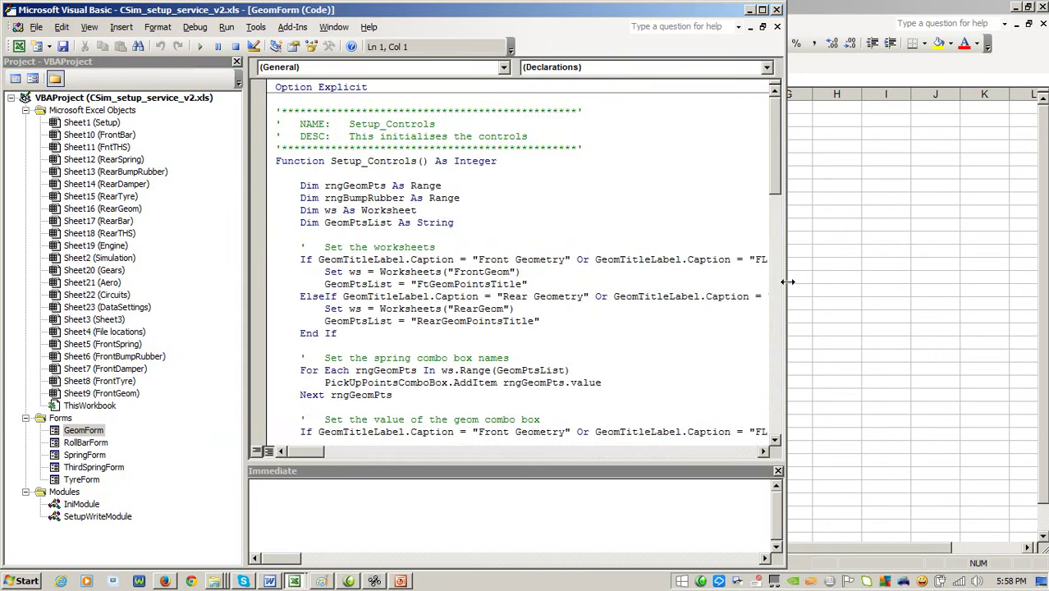
{"action": "mouse_move", "coordinate": [780, 133]}
{"action": "left_mouse_down"}
{"action": "mouse_move", "coordinate": [789, 251]}
{"action": "mouse_move", "coordinate": [784, 122]}
{"action": "left_mouse_up"}
Review the code in IniModule and SetupWriteModule, and return to the worksheet.
{"action": "double_click", "coordinate": [78, 504]}
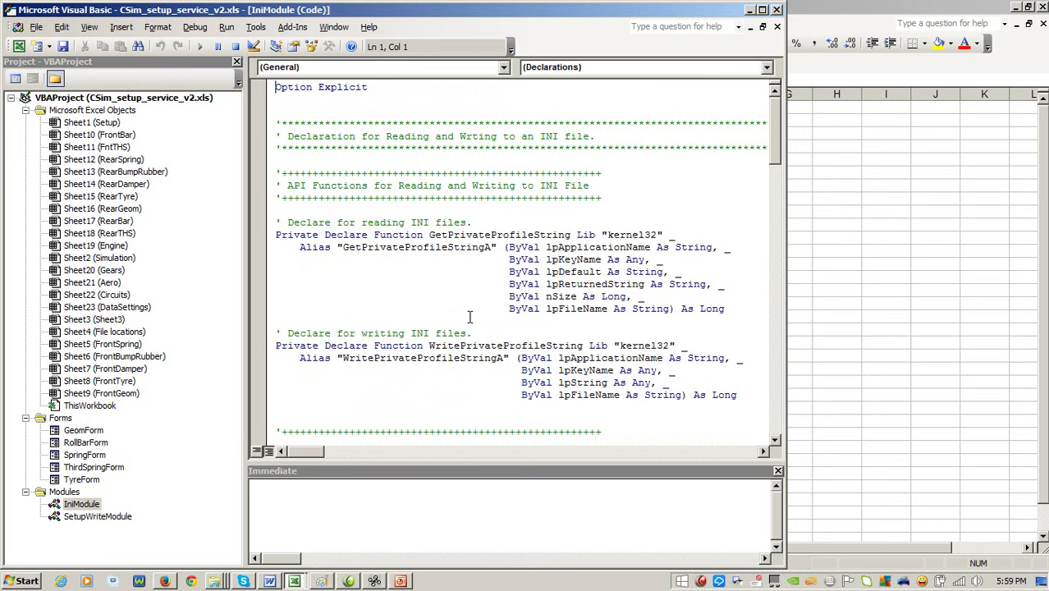
{"action": "left_click_drag", "start_coordinate": [776, 155], "coordinate": [763, 131]}
{"action": "double_click", "coordinate": [96, 517]}
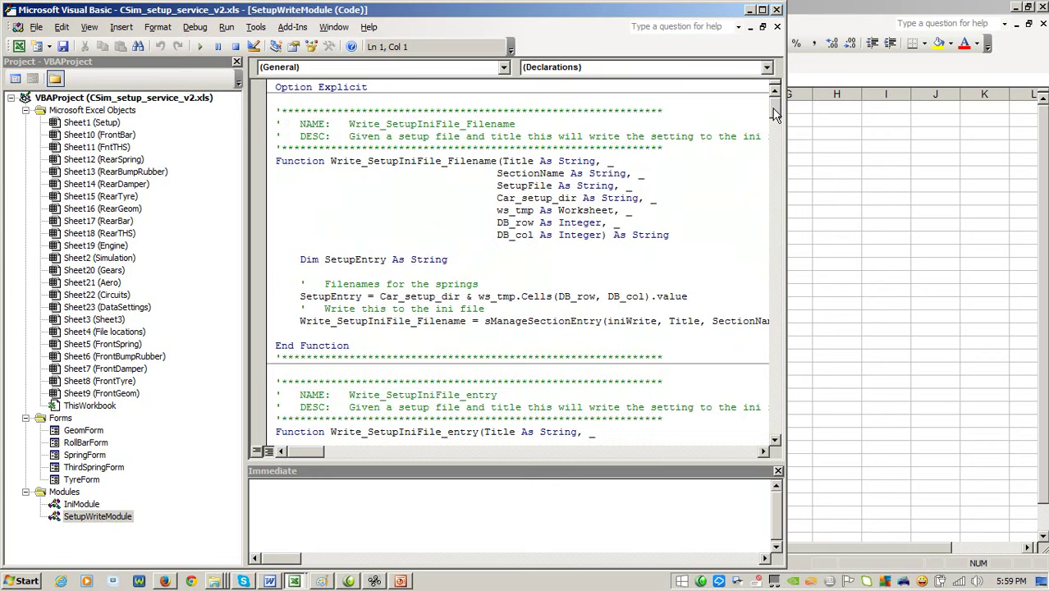
{"action": "left_click_drag", "start_coordinate": [775, 111], "coordinate": [779, 141]}
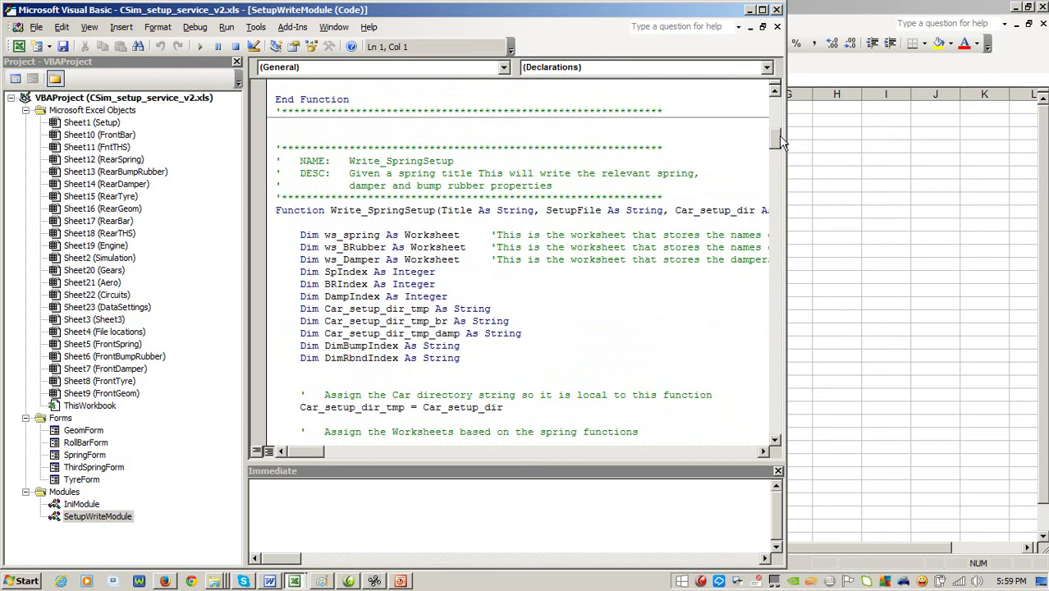
{"action": "left_click", "coordinate": [750, 10]}
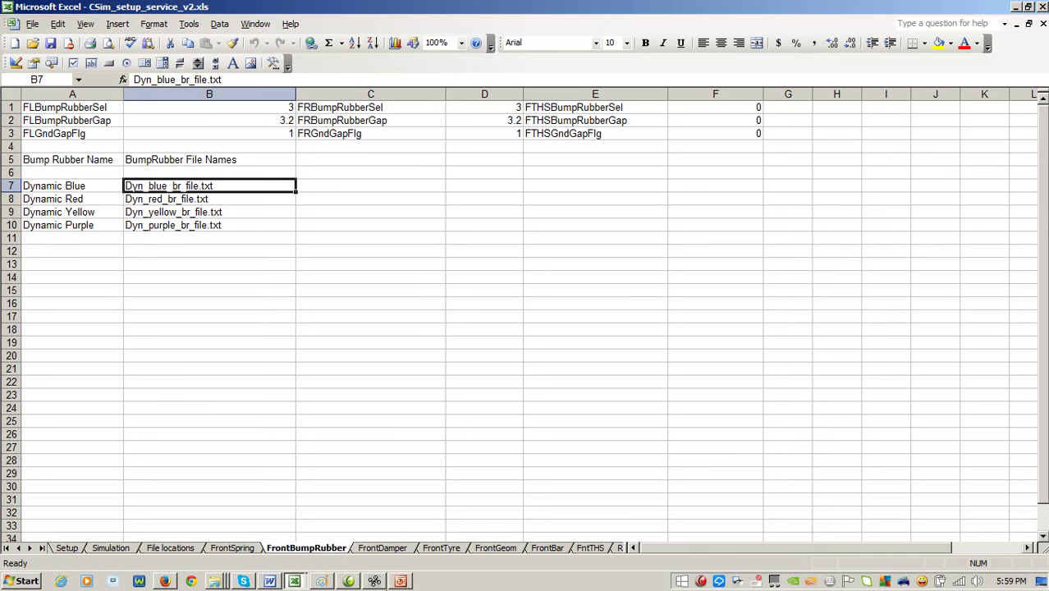
Examine the numbers of LS and HS bump and rebound settings on the FrontDamper sheet.
{"action": "left_click", "coordinate": [380, 548]}
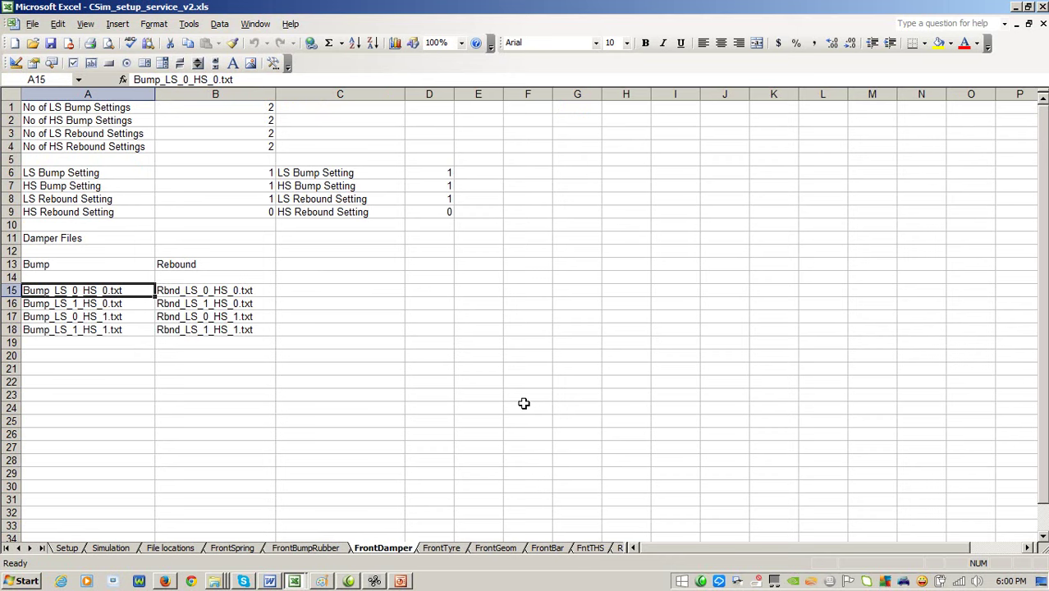
{"action": "left_click", "coordinate": [243, 108]}
{"action": "left_click", "coordinate": [242, 120]}
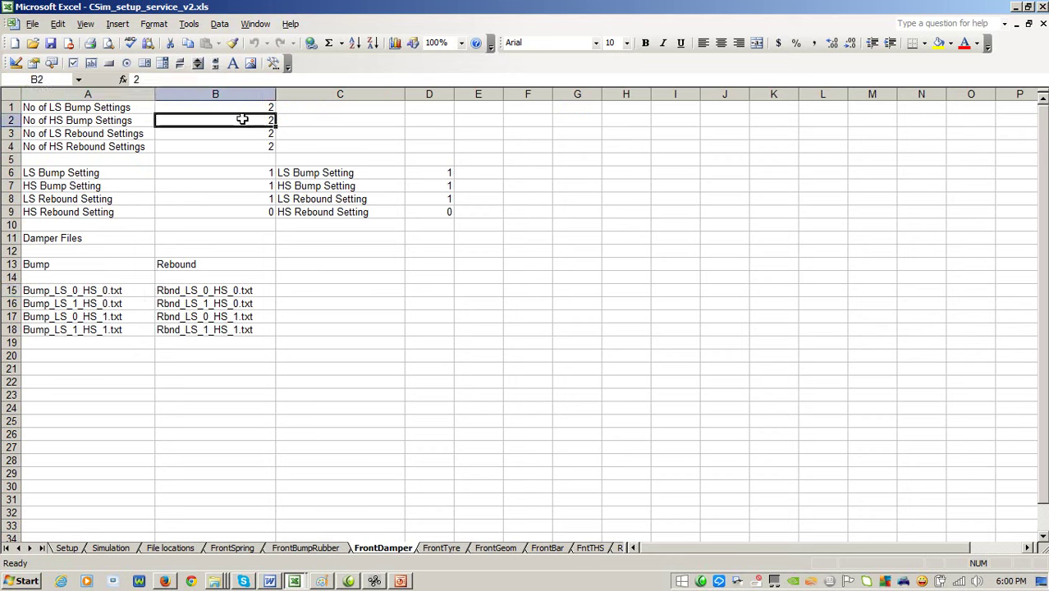
{"action": "left_click", "coordinate": [249, 107]}
{"action": "left_click", "coordinate": [250, 120]}
{"action": "left_click", "coordinate": [246, 147]}
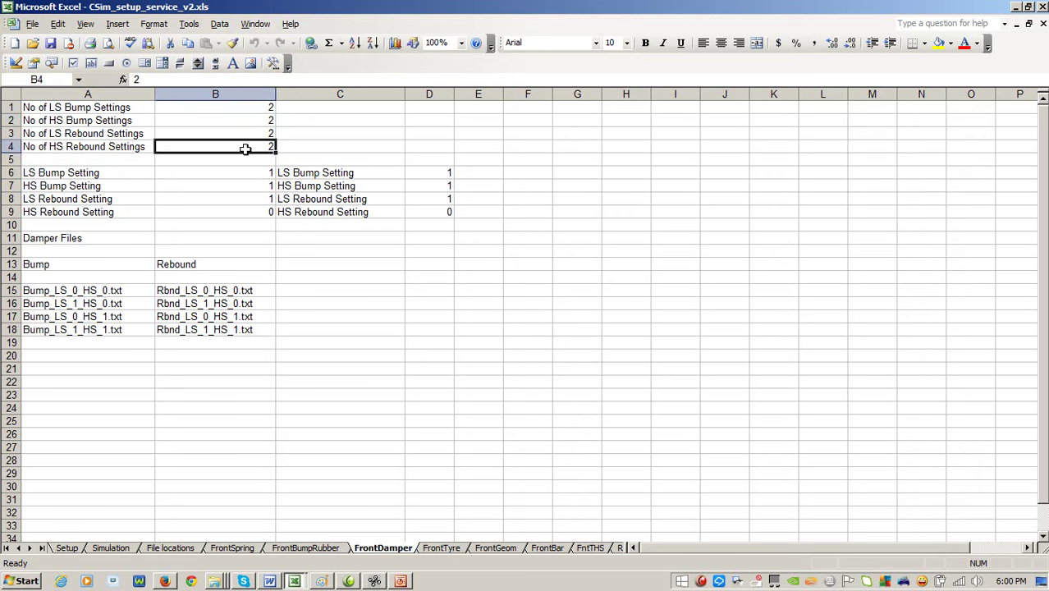
{"action": "left_click", "coordinate": [234, 107]}
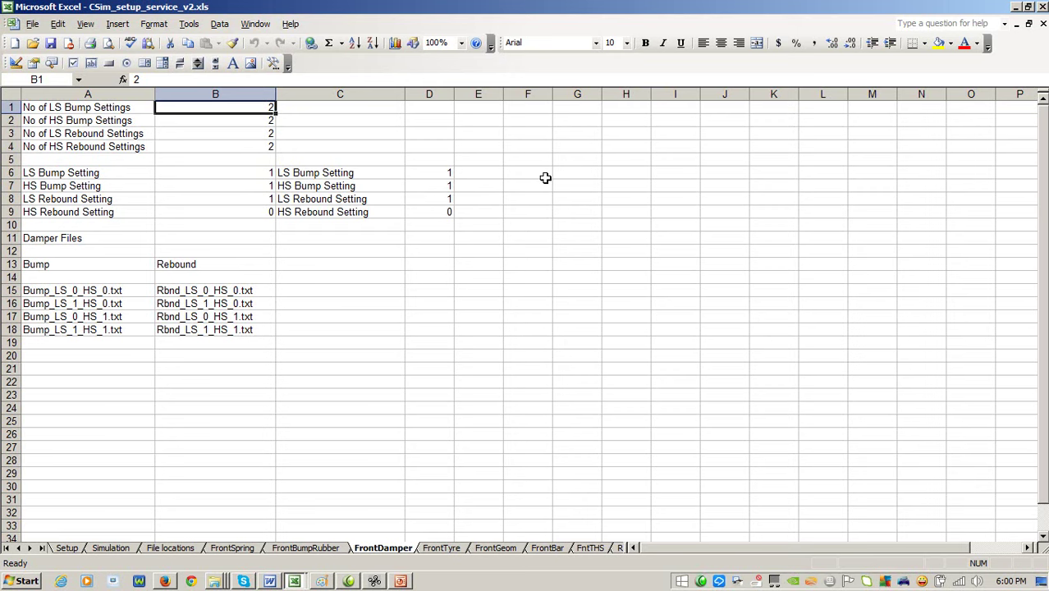
Check the HS and LS Bump Setting values and the Bump and Rebound damper file columns.
{"action": "left_click", "coordinate": [238, 186]}
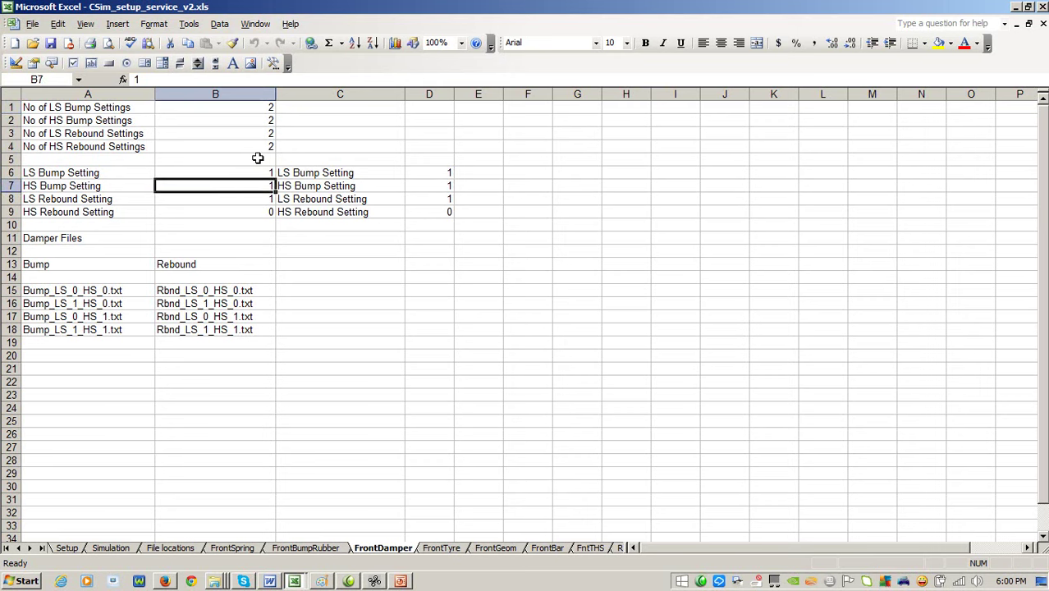
{"action": "left_click", "coordinate": [250, 172]}
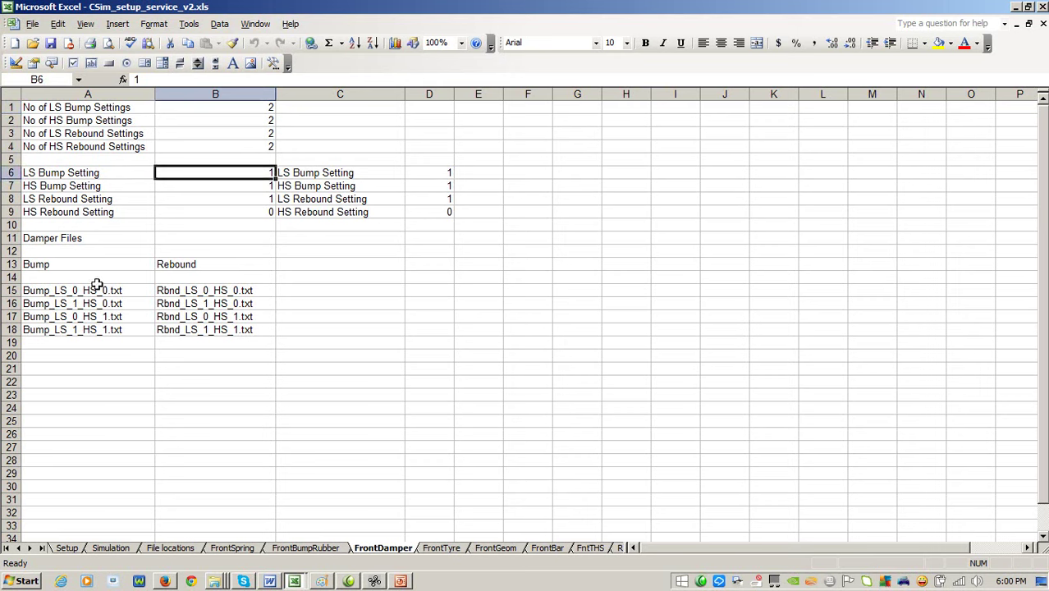
{"action": "left_click", "coordinate": [69, 262]}
{"action": "left_click", "coordinate": [202, 264]}
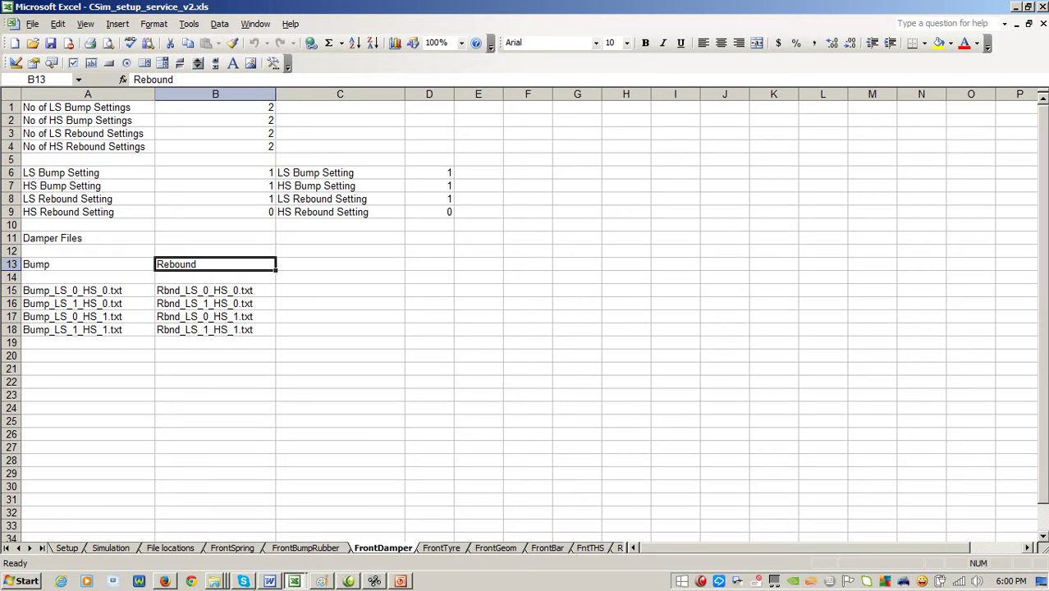
Switch to Windows Explorer and browse to the help folder of ChassisSim_v3_27 under ChassisSim Technologies on the C: drive.
{"action": "right_click", "coordinate": [215, 581]}
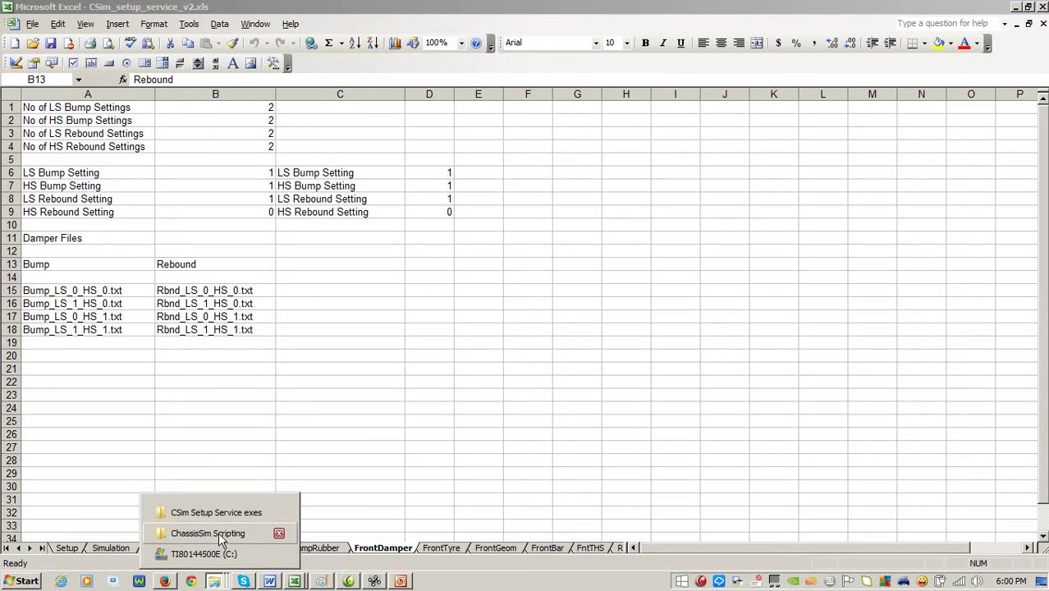
{"action": "left_click", "coordinate": [218, 533]}
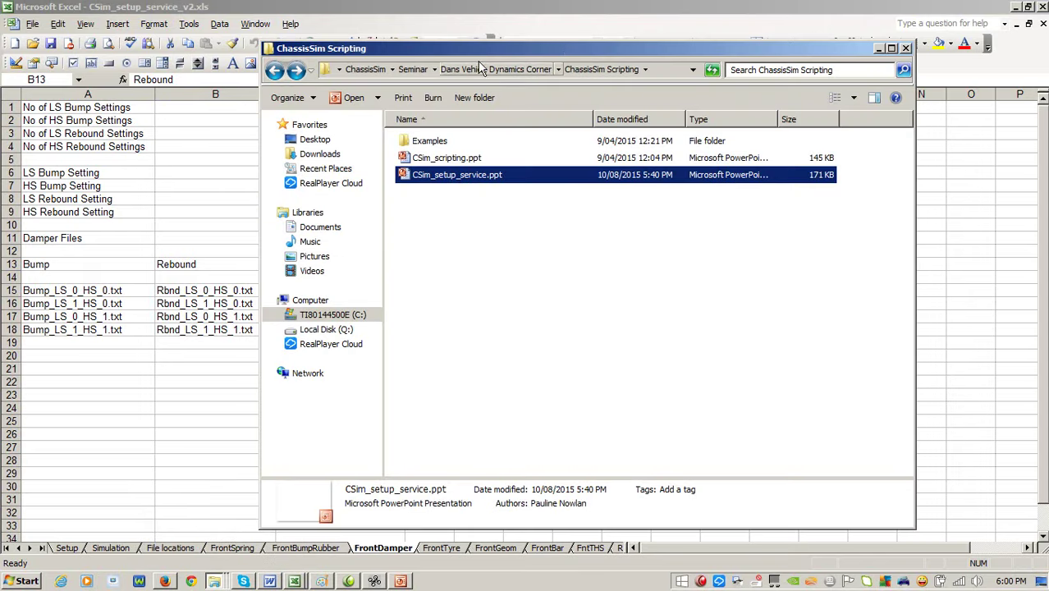
{"action": "left_click", "coordinate": [328, 315]}
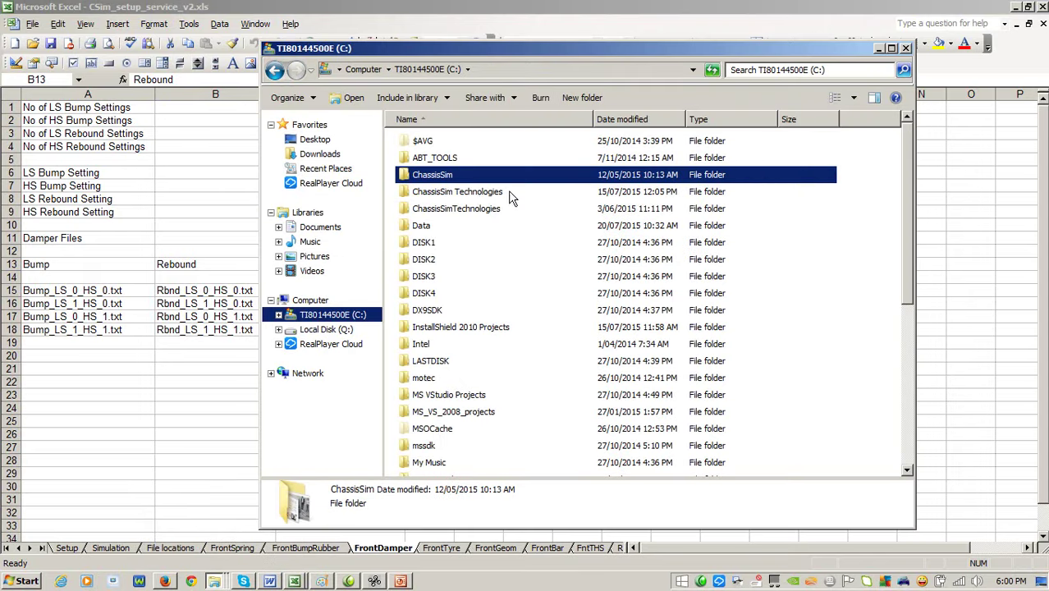
{"action": "double_click", "coordinate": [472, 192]}
{"action": "left_click", "coordinate": [458, 180]}
{"action": "double_click", "coordinate": [458, 180]}
{"action": "double_click", "coordinate": [406, 176]}
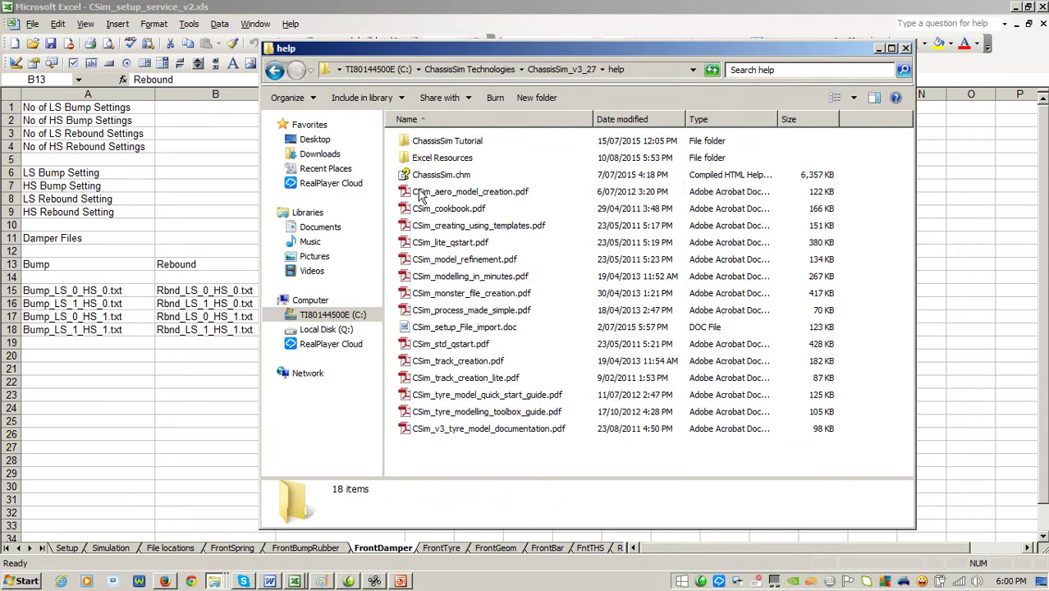
{"action": "double_click", "coordinate": [459, 144]}
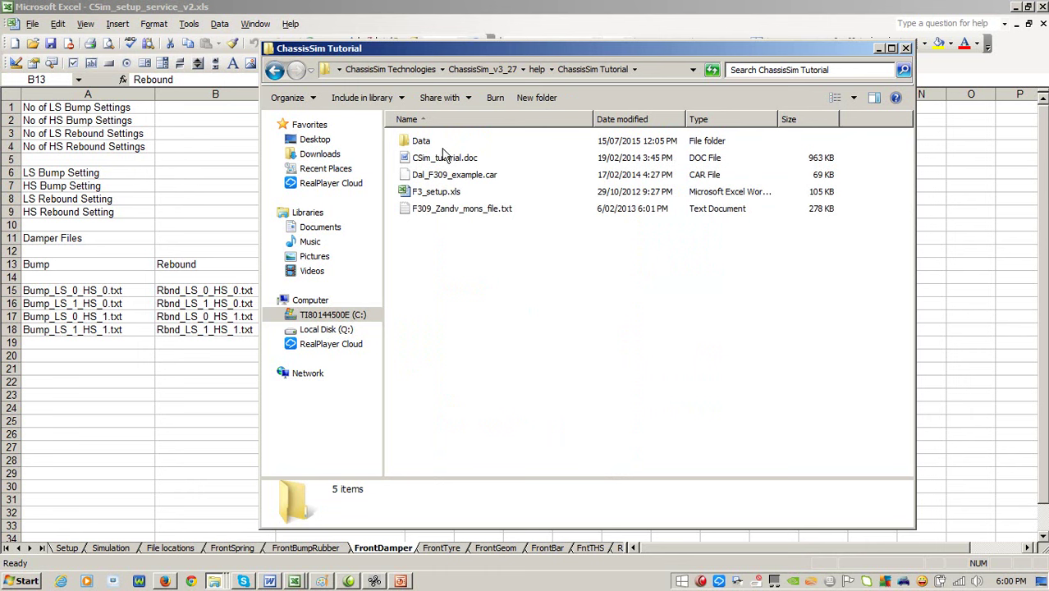
{"action": "left_click", "coordinate": [535, 70]}
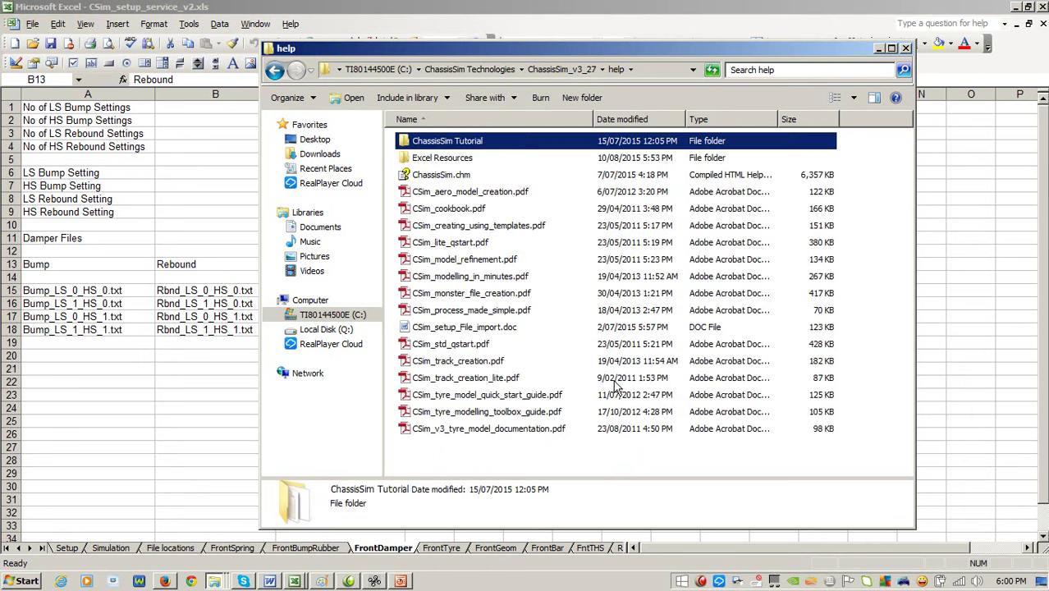
Open CSim_setup_File_import.doc, look through the damper bump and rebound file formats, and close the document.
{"action": "double_click", "coordinate": [464, 328]}
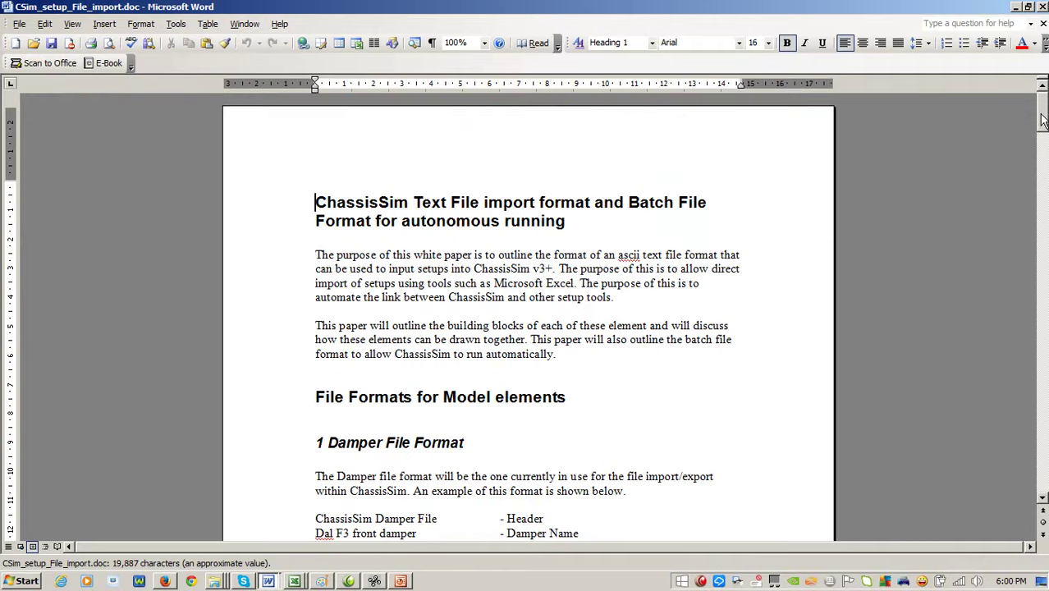
{"action": "left_click_drag", "start_coordinate": [1038, 123], "coordinate": [1037, 177]}
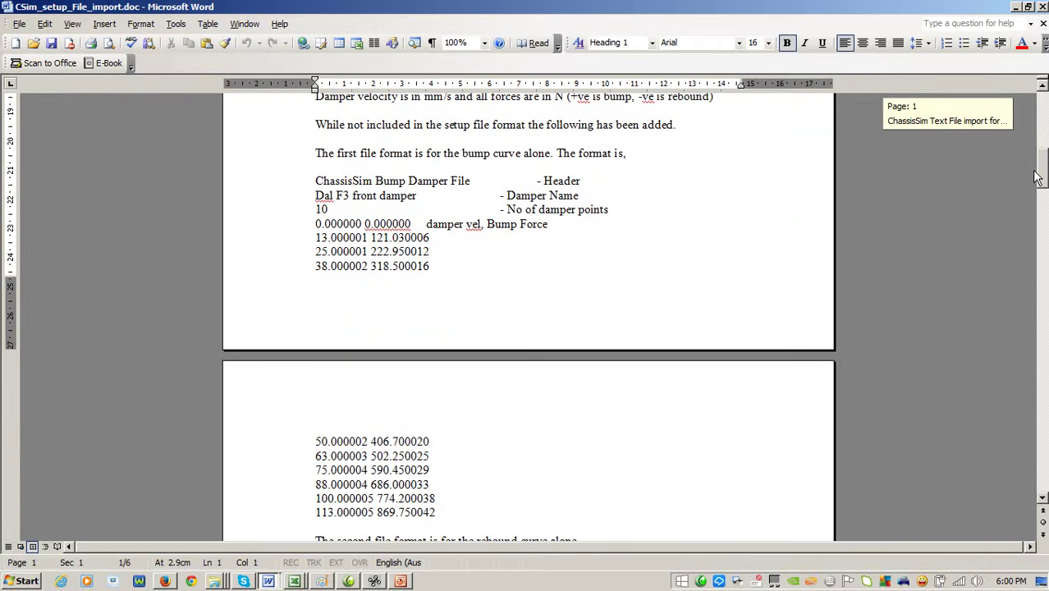
{"action": "left_click_drag", "start_coordinate": [1037, 178], "coordinate": [1036, 201]}
{"action": "left_click", "coordinate": [1042, 6]}
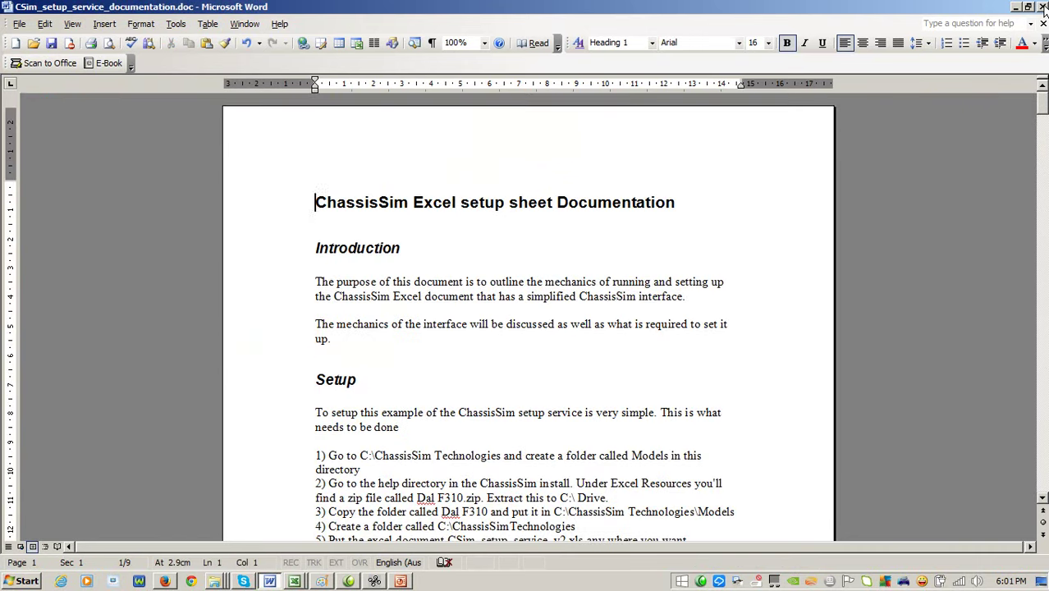
Switch back to the CSim_setup_service_v2.xls workbook in Excel and check the aero configuration and wing totals on the Aero sheet.
{"action": "left_click", "coordinate": [296, 581]}
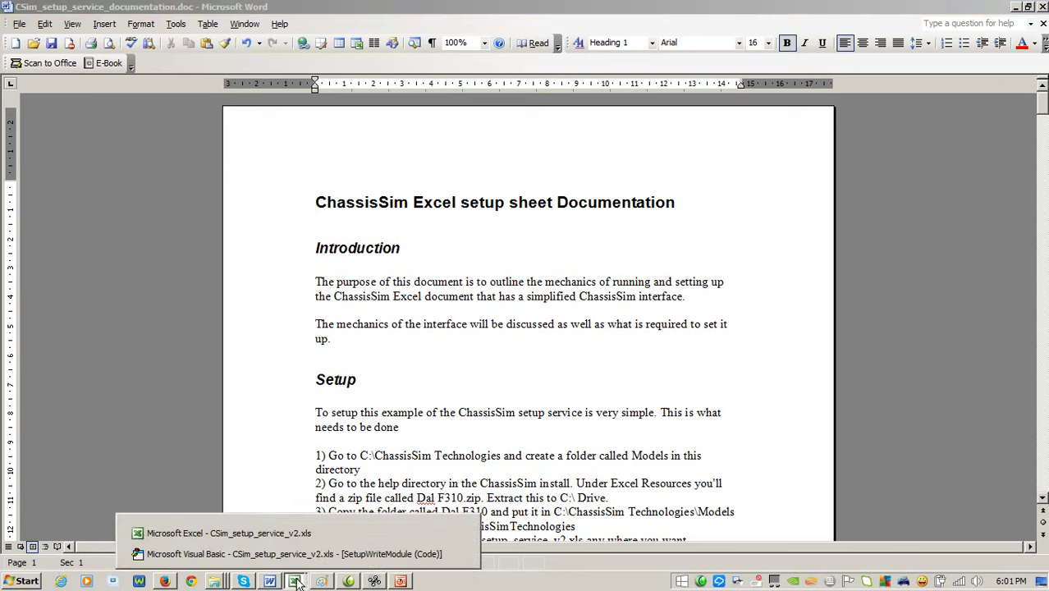
{"action": "left_click", "coordinate": [312, 540]}
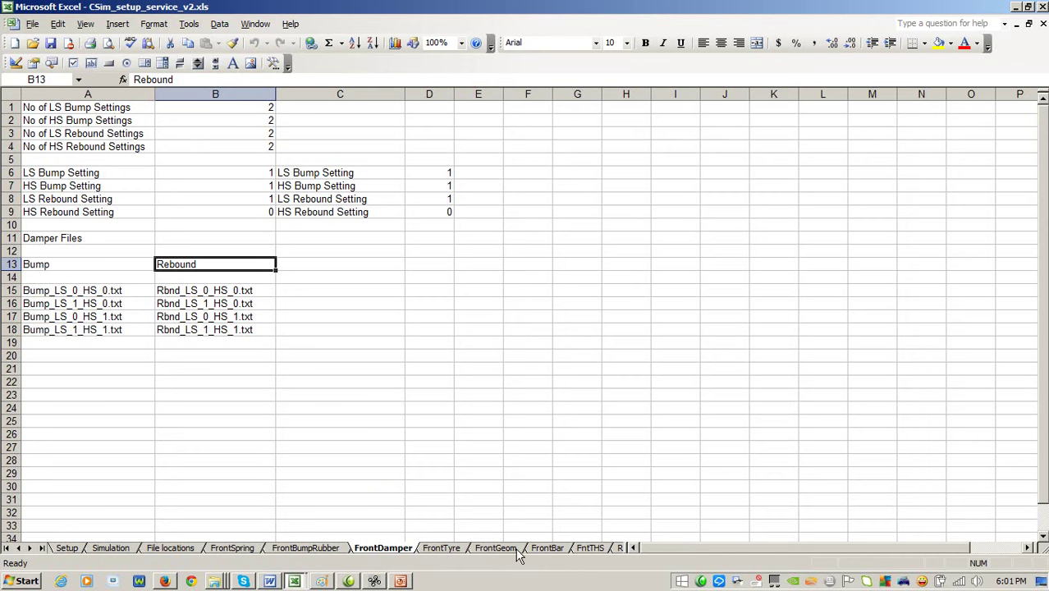
{"action": "left_click", "coordinate": [43, 547]}
{"action": "left_click", "coordinate": [392, 547]}
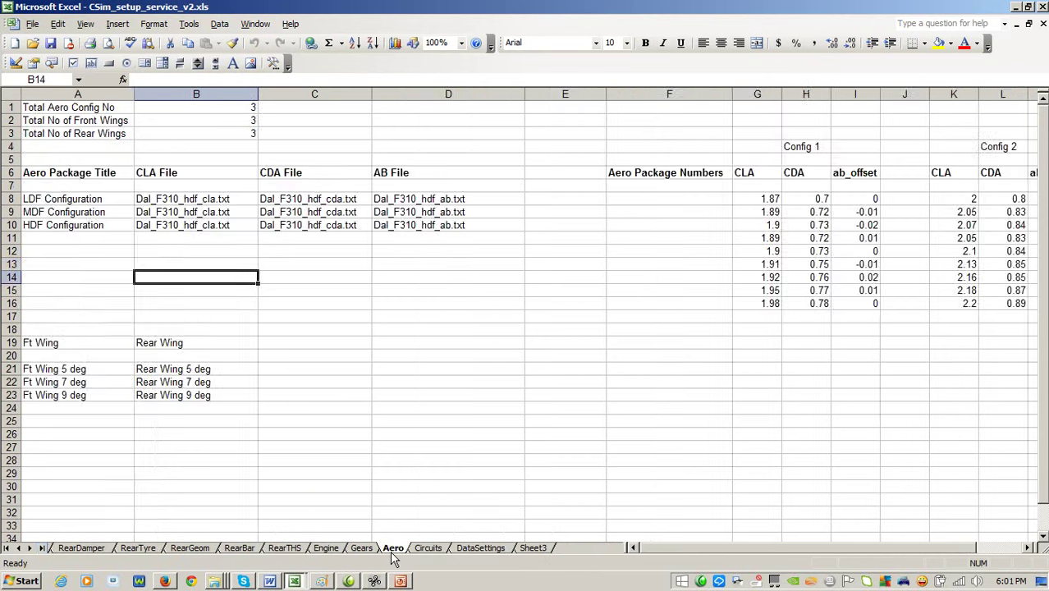
{"action": "left_click", "coordinate": [171, 120]}
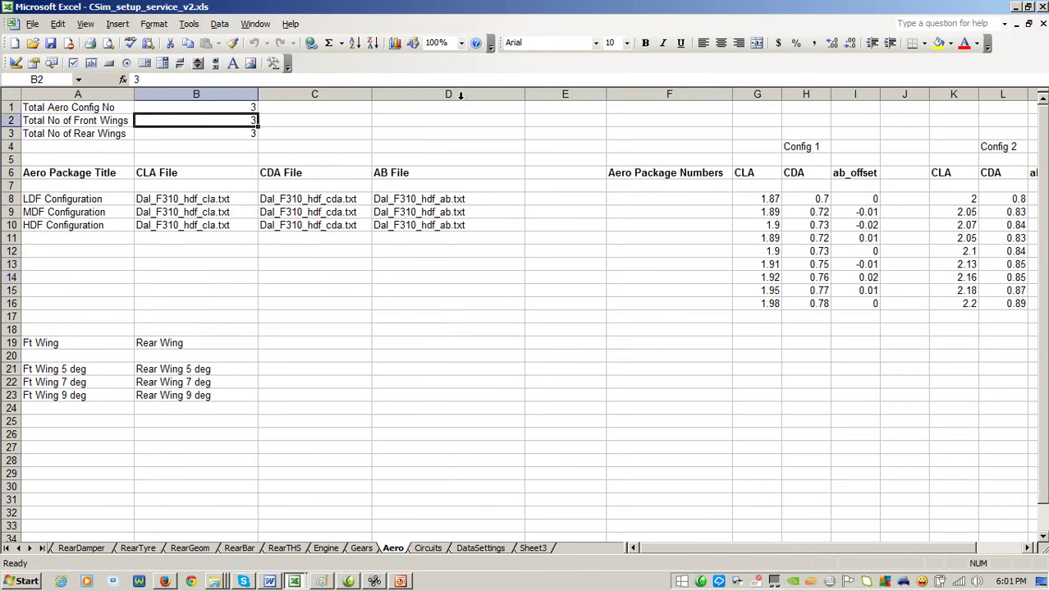
{"action": "key", "text": "Up"}
{"action": "key", "text": "Down"}
{"action": "key", "text": "Down"}
Examine the LDF Configuration package title and its CLA file entry.
{"action": "key", "text": "Down"}
{"action": "key", "text": "Down"}
{"action": "key", "text": "Down"}
{"action": "key", "text": "Down"}
{"action": "key", "text": "Down"}
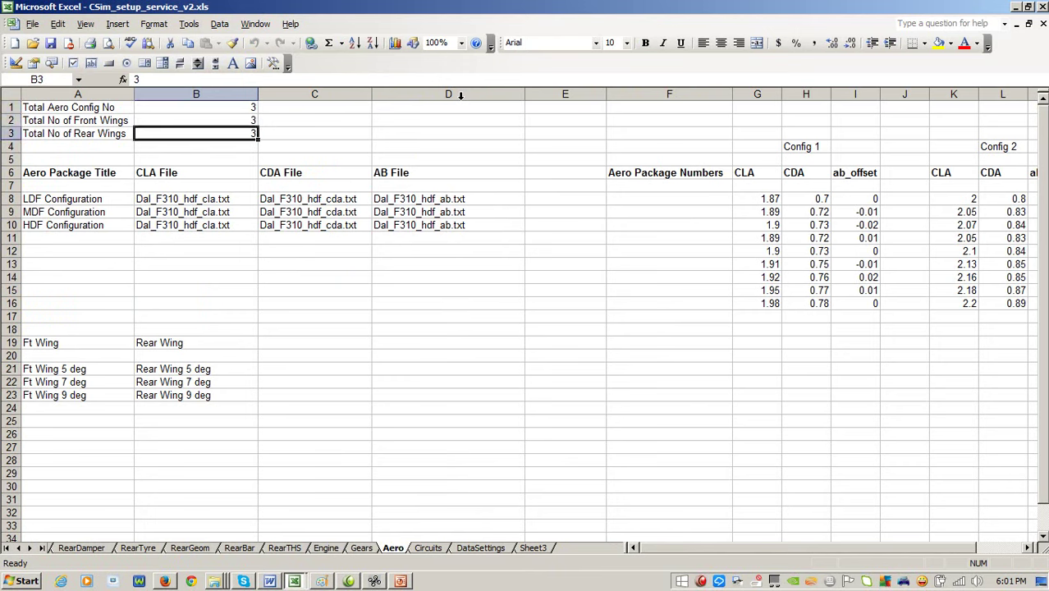
{"action": "key", "text": "Left"}
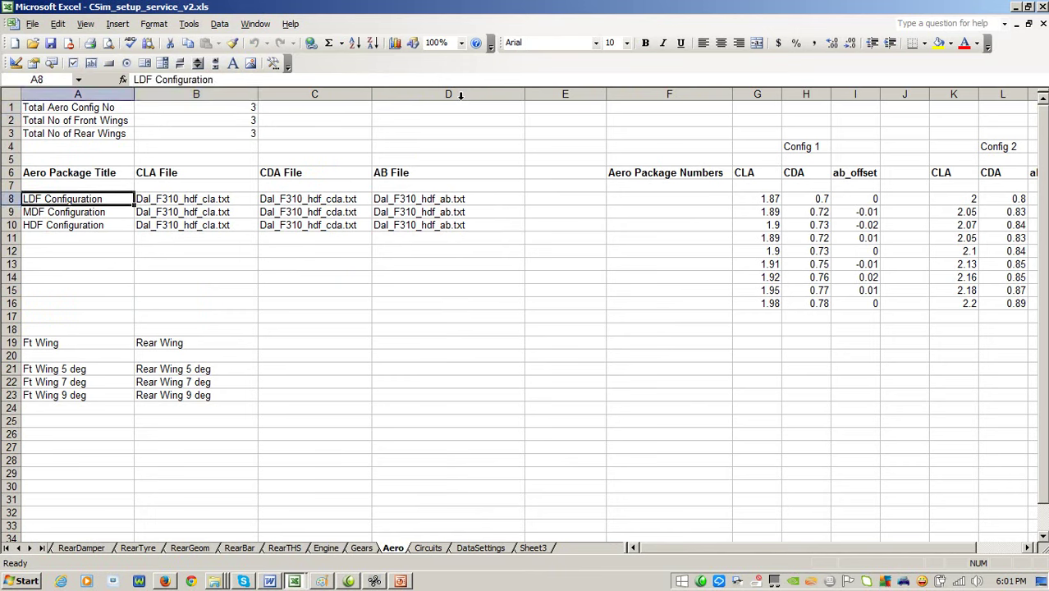
{"action": "key", "text": "Right"}
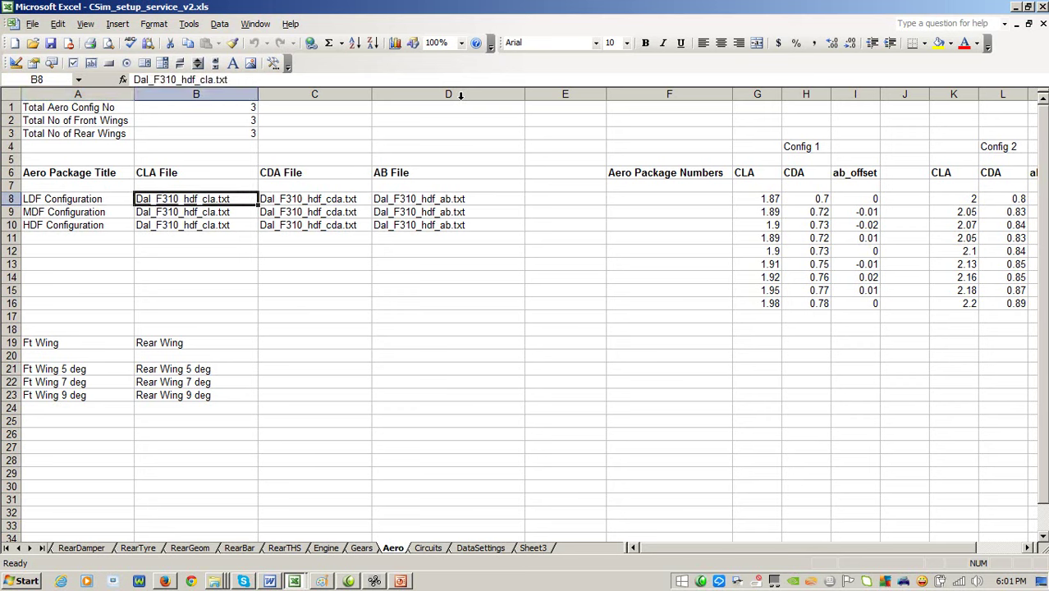
Look across the LDF Configuration row's CDA and AB file entries and return to its package title.
{"action": "key", "text": "Right"}
{"action": "key", "text": "Right"}
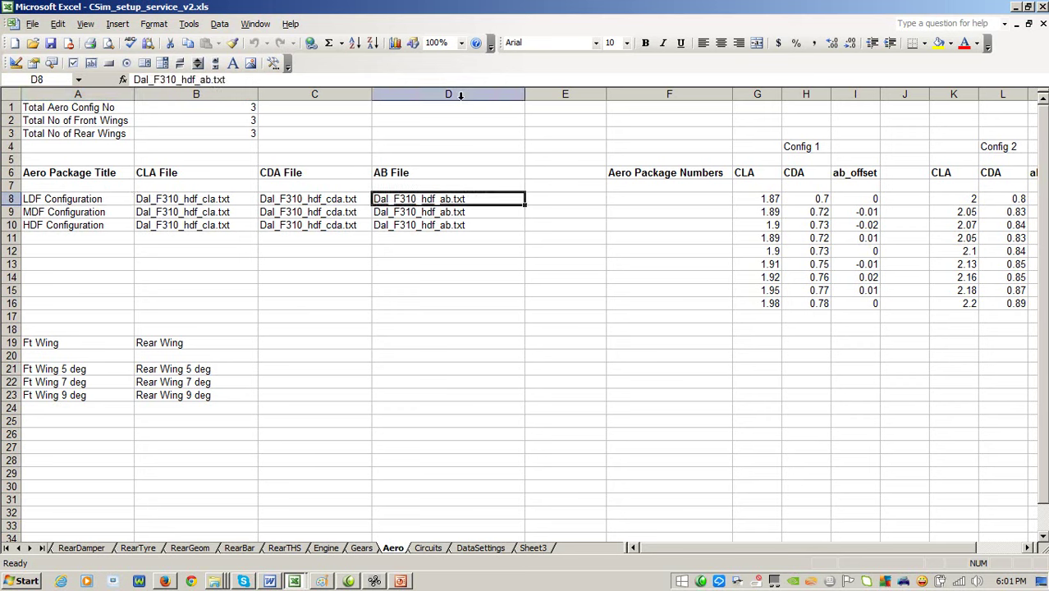
{"action": "key", "text": "Left"}
{"action": "key", "text": "Left"}
{"action": "key", "text": "Left"}
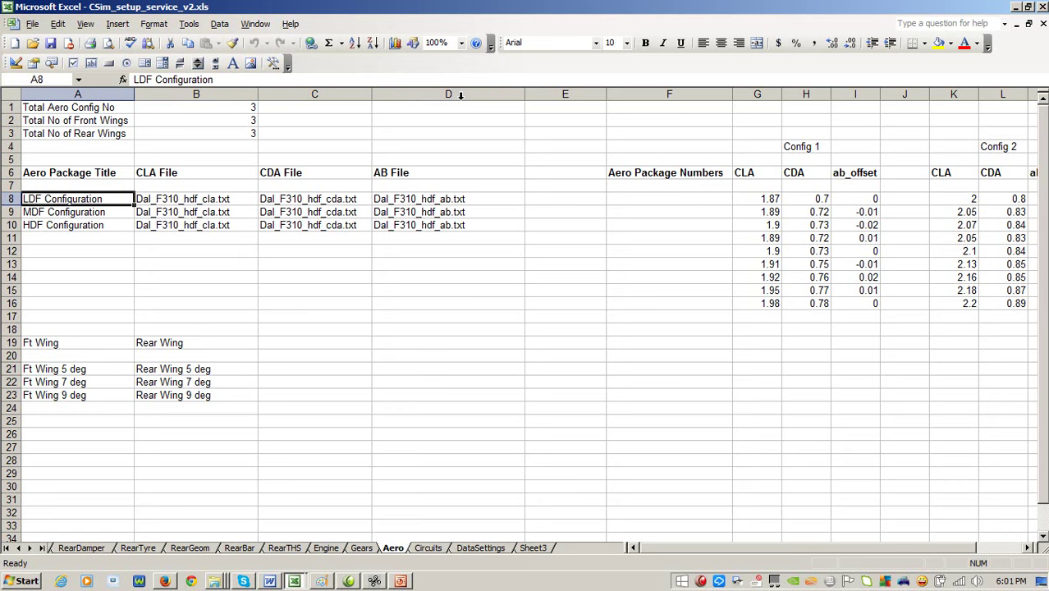
Go to the named ranges AeroConfigTitle and FtWingTitle to check which title cells each one covers.
{"action": "left_click", "coordinate": [79, 80]}
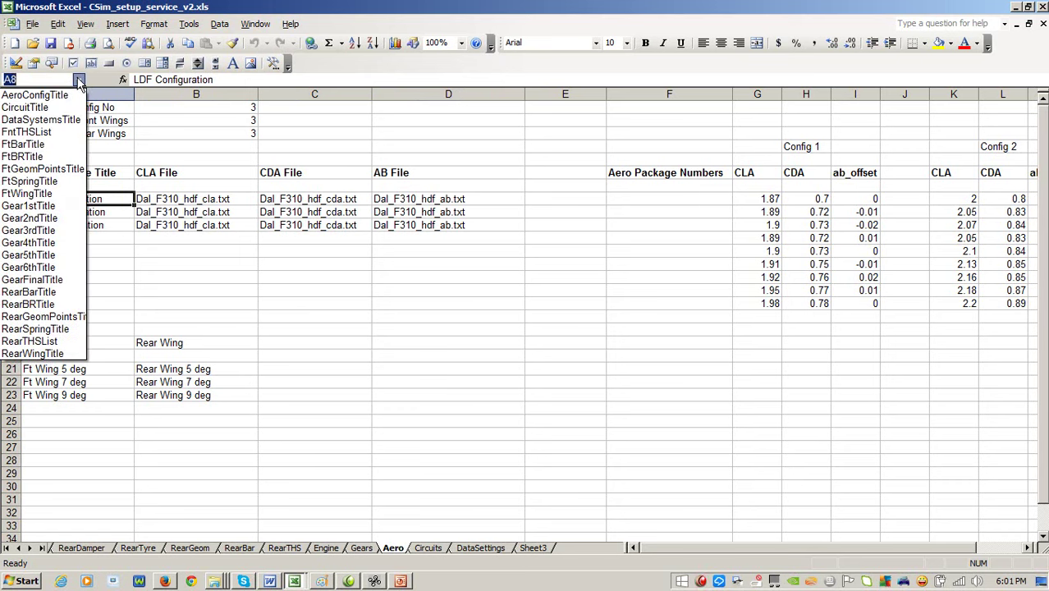
{"action": "left_click", "coordinate": [75, 94]}
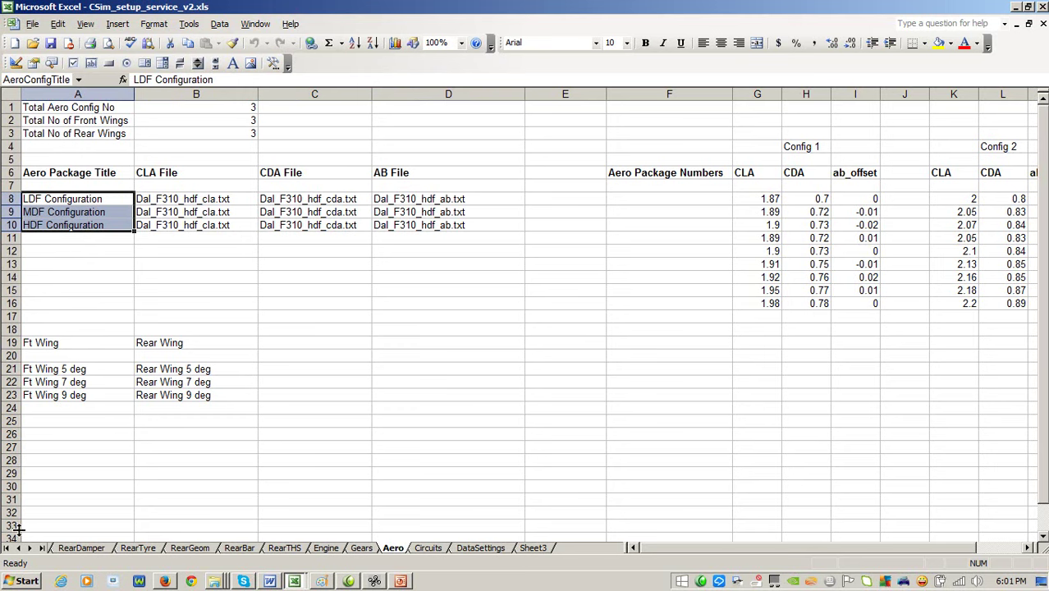
{"action": "left_click", "coordinate": [79, 367]}
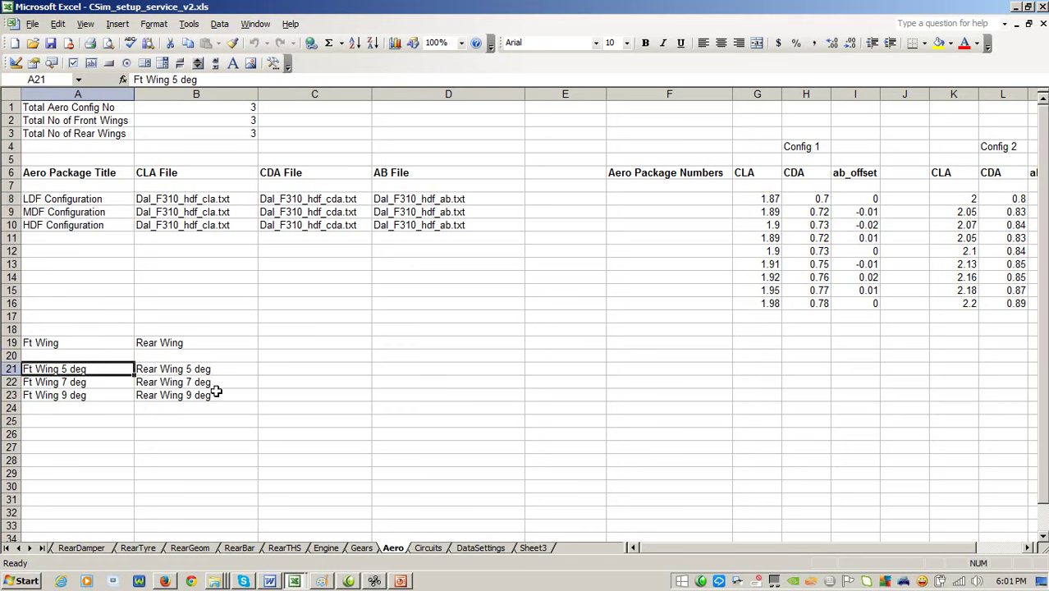
{"action": "left_click", "coordinate": [78, 79]}
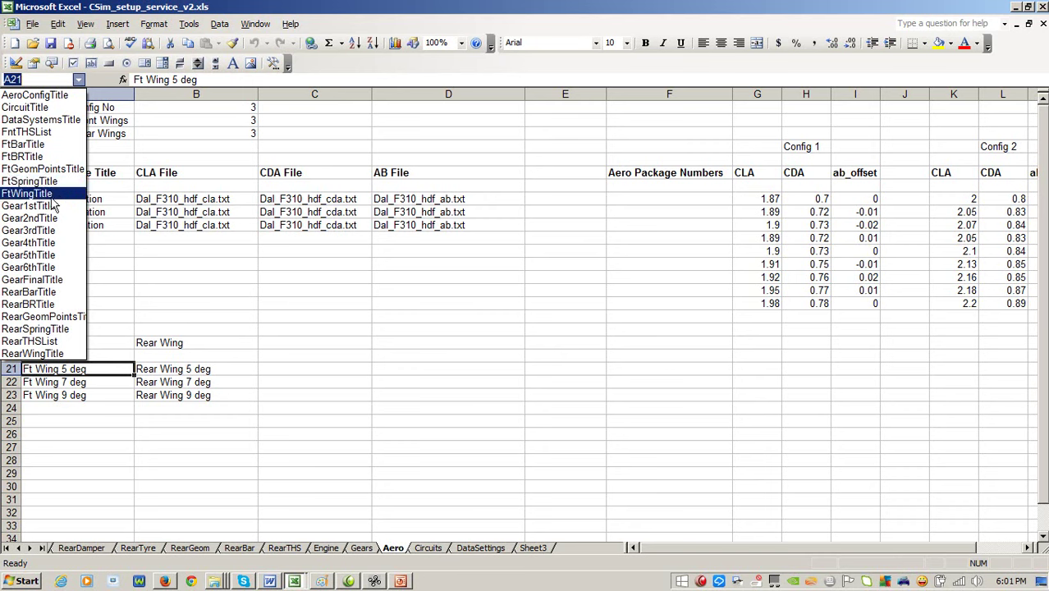
{"action": "left_click", "coordinate": [53, 193]}
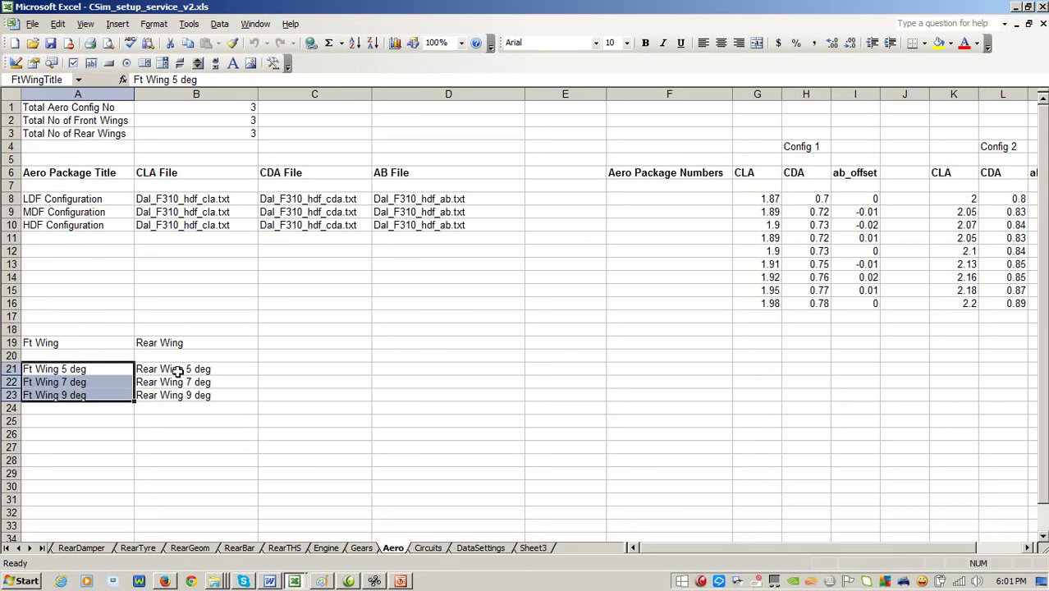
Examine the Aero Package Numbers table, covering the CLA, CDA and ab_offset columns of Config 1 through Config 3.
{"action": "left_click", "coordinate": [695, 201]}
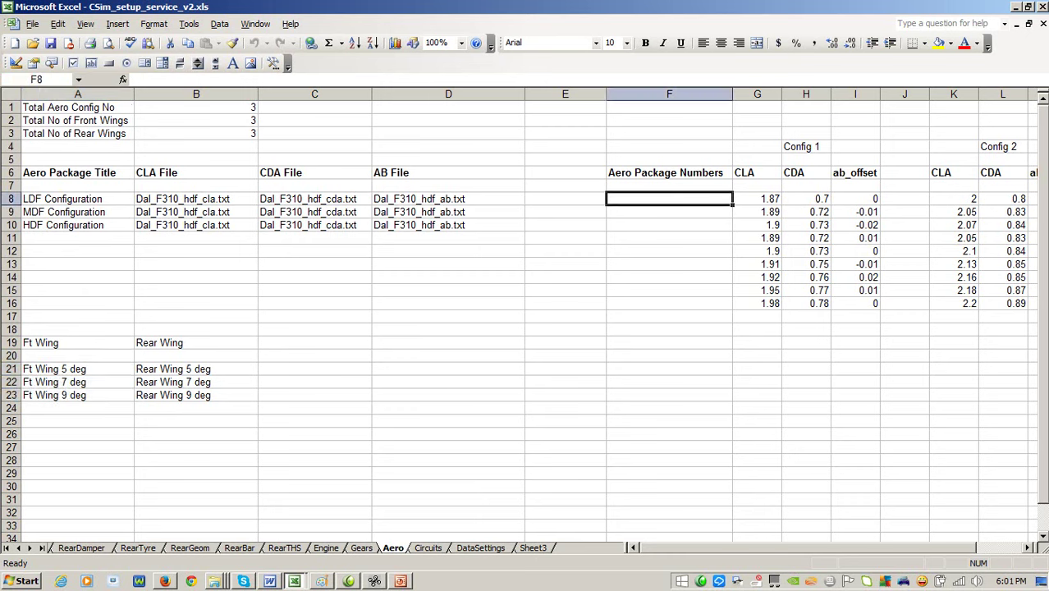
{"action": "left_click", "coordinate": [756, 198]}
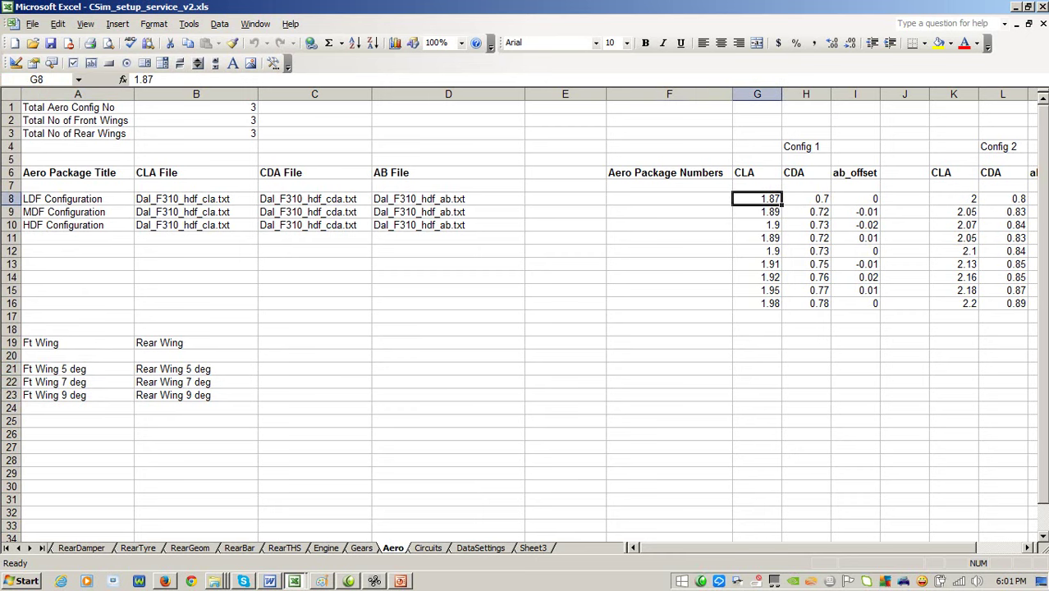
{"action": "key", "text": "Right"}
{"action": "key", "text": "Right"}
{"action": "key", "text": "Right"}
{"action": "key", "text": "Right"}
{"action": "key", "text": "Right"}
{"action": "key", "text": "Right"}
{"action": "key", "text": "Right"}
{"action": "key", "text": "Right"}
{"action": "key", "text": "Right"}
{"action": "key", "text": "Right"}
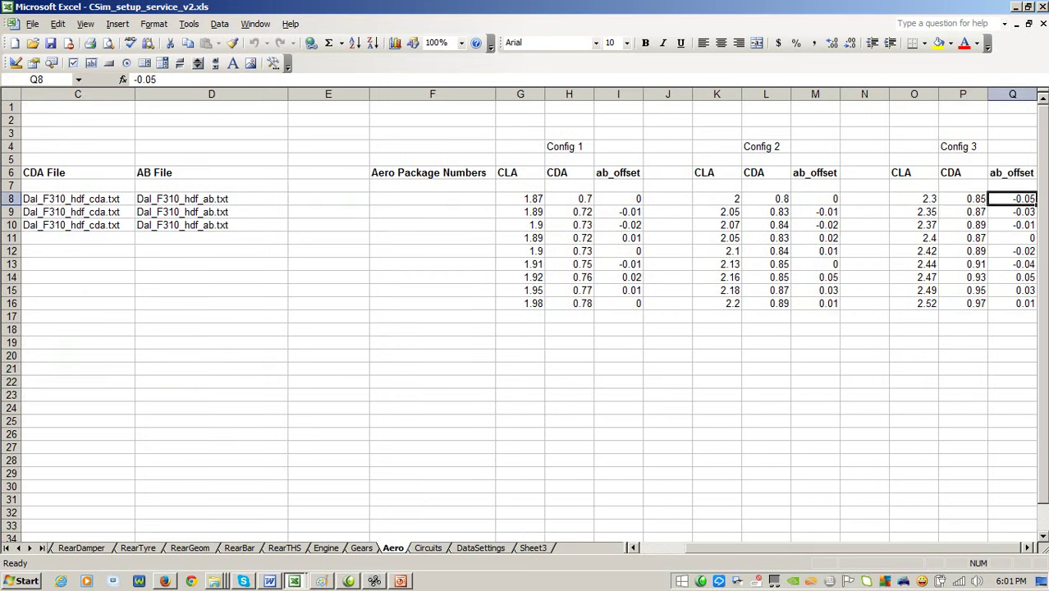
{"action": "key", "text": "Left"}
{"action": "key", "text": "Left"}
{"action": "key", "text": "Left"}
{"action": "key", "text": "Left"}
{"action": "key", "text": "Left"}
{"action": "key", "text": "Left"}
{"action": "key", "text": "Left"}
{"action": "key", "text": "Left"}
{"action": "key", "text": "Left"}
{"action": "key", "text": "Left"}
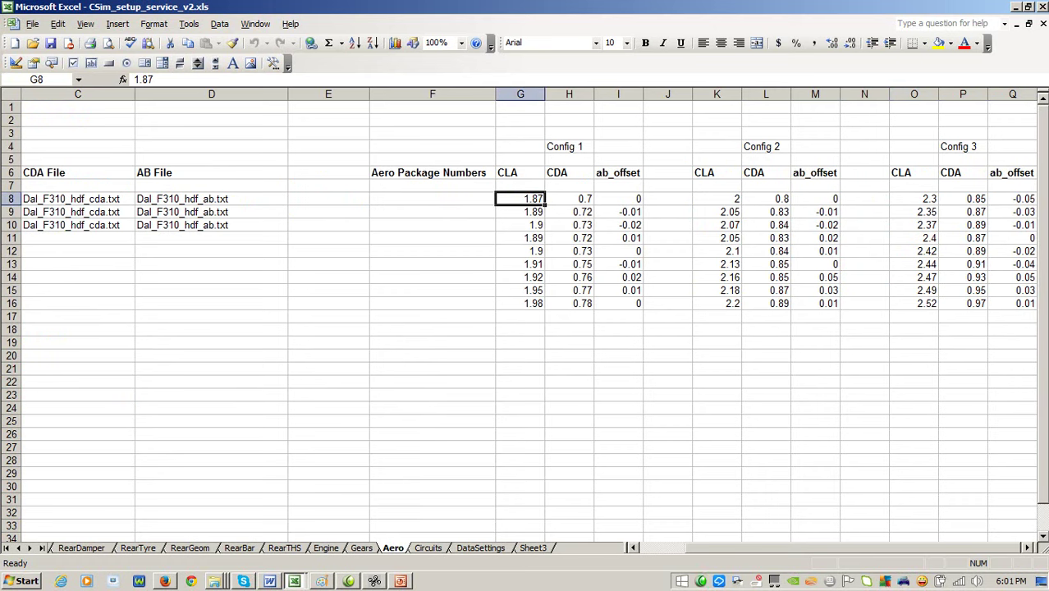
{"action": "key", "text": "Right"}
{"action": "key", "text": "Right"}
{"action": "key", "text": "Left"}
{"action": "key", "text": "Left"}
{"action": "key", "text": "Left"}
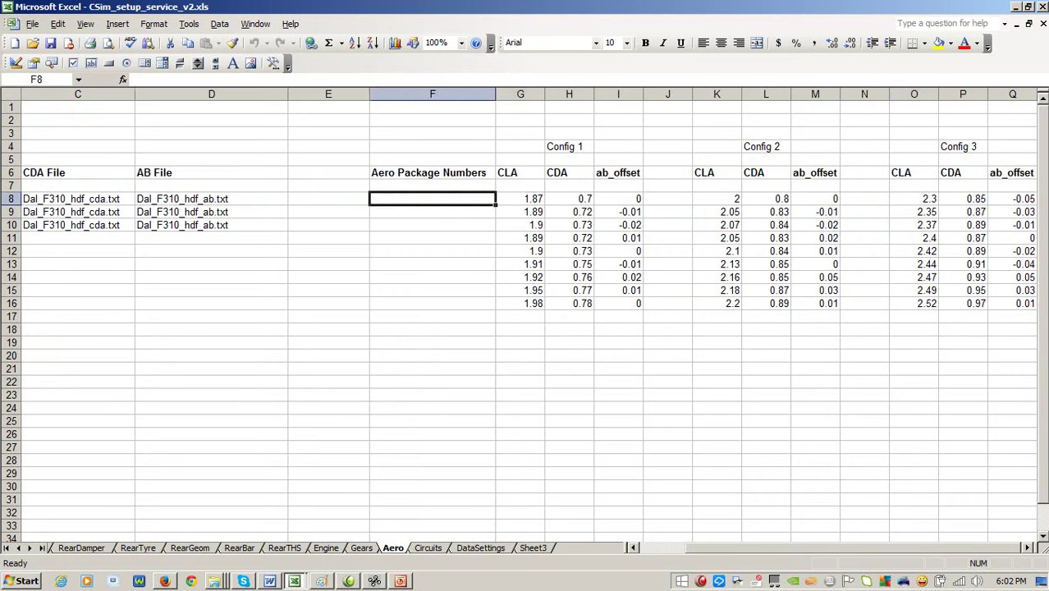
{"action": "key", "text": "Right"}
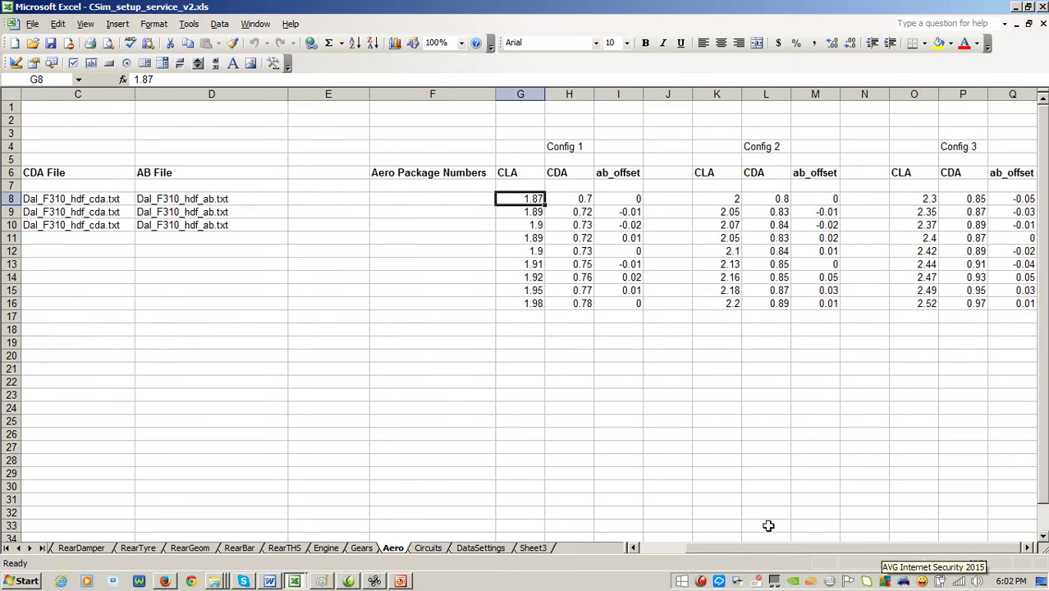
Switch to the help folder in Windows Explorer and open CSim_setup_service_documentation.doc from its Excel Resources folder.
{"action": "right_click", "coordinate": [215, 581]}
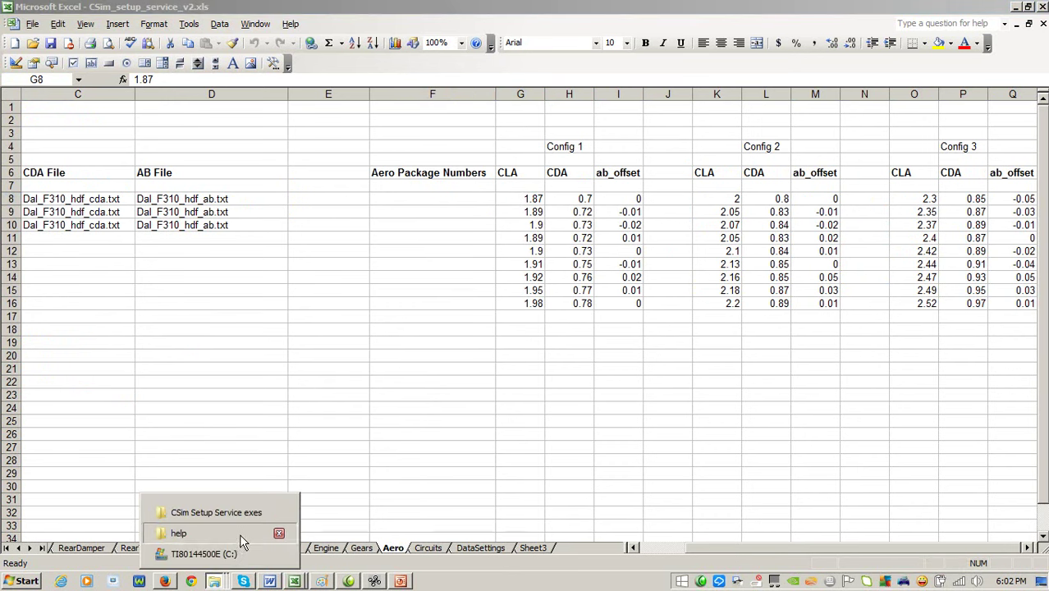
{"action": "left_click", "coordinate": [178, 533]}
{"action": "double_click", "coordinate": [456, 169]}
{"action": "double_click", "coordinate": [466, 158]}
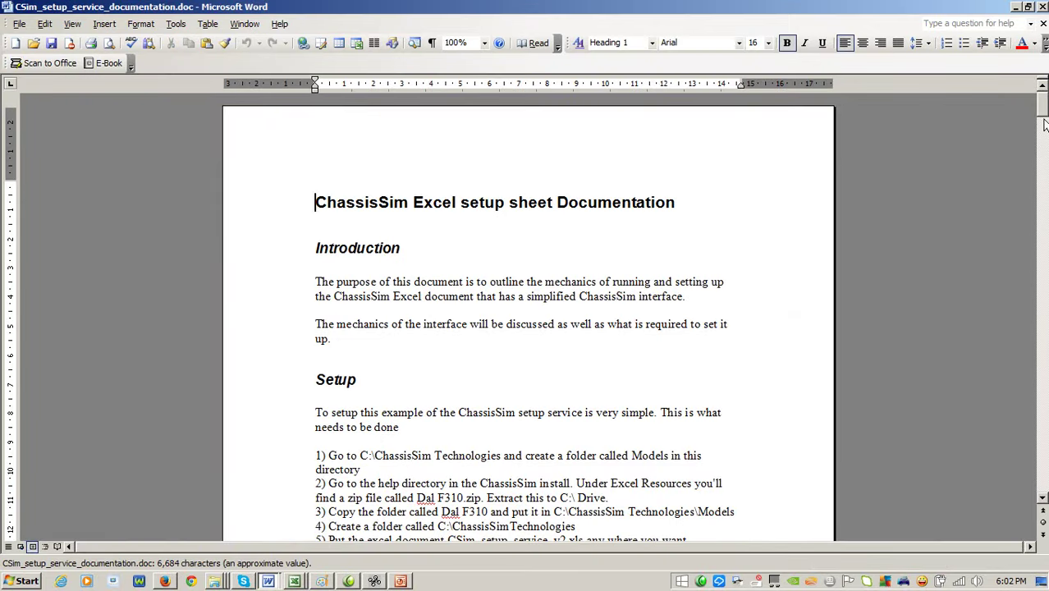
{"action": "mouse_move", "coordinate": [1043, 123]}
{"action": "left_mouse_down"}
{"action": "mouse_move", "coordinate": [1041, 259]}
{"action": "mouse_move", "coordinate": [1040, 107]}
{"action": "left_mouse_up"}
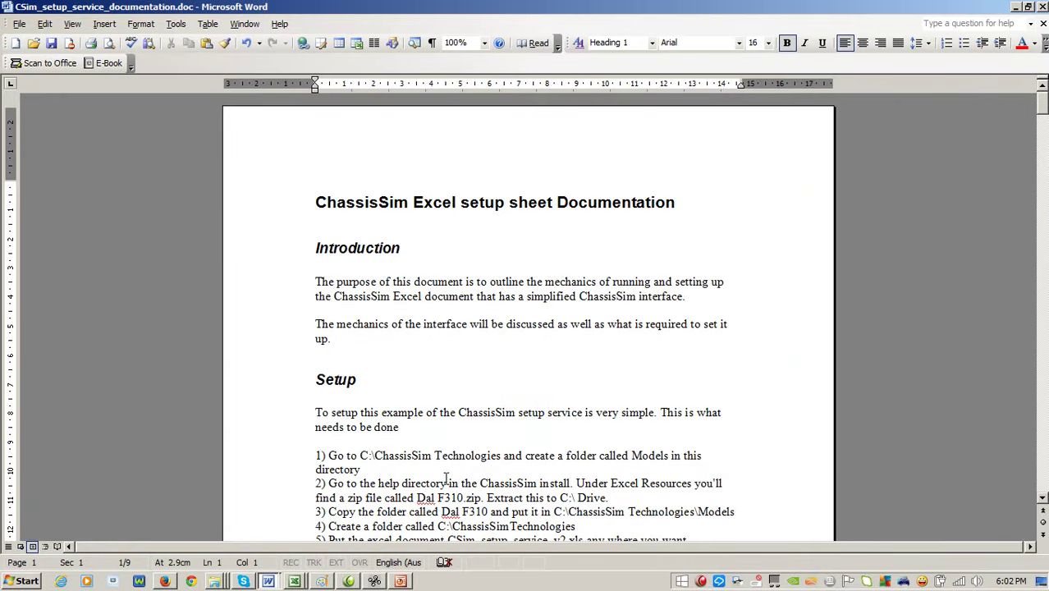
Return to the CSim_setup_service_v2.xls workbook in Excel and review the Aero sheet's configuration totals and package numbers.
{"action": "mouse_move", "coordinate": [273, 582]}
{"action": "left_click", "coordinate": [294, 581]}
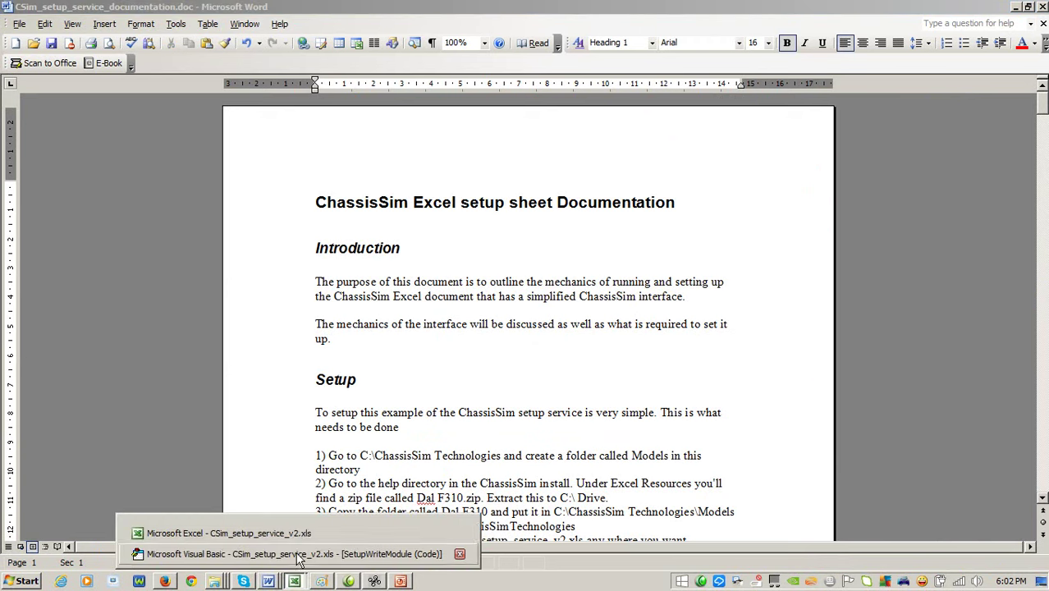
{"action": "left_click", "coordinate": [300, 528]}
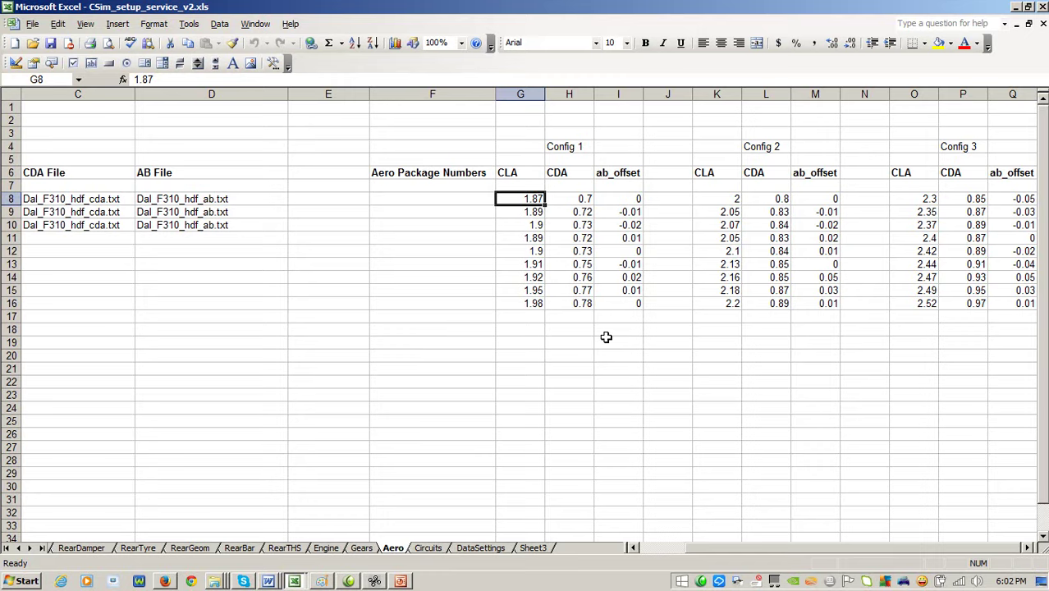
{"action": "left_click_drag", "start_coordinate": [762, 548], "coordinate": [671, 563]}
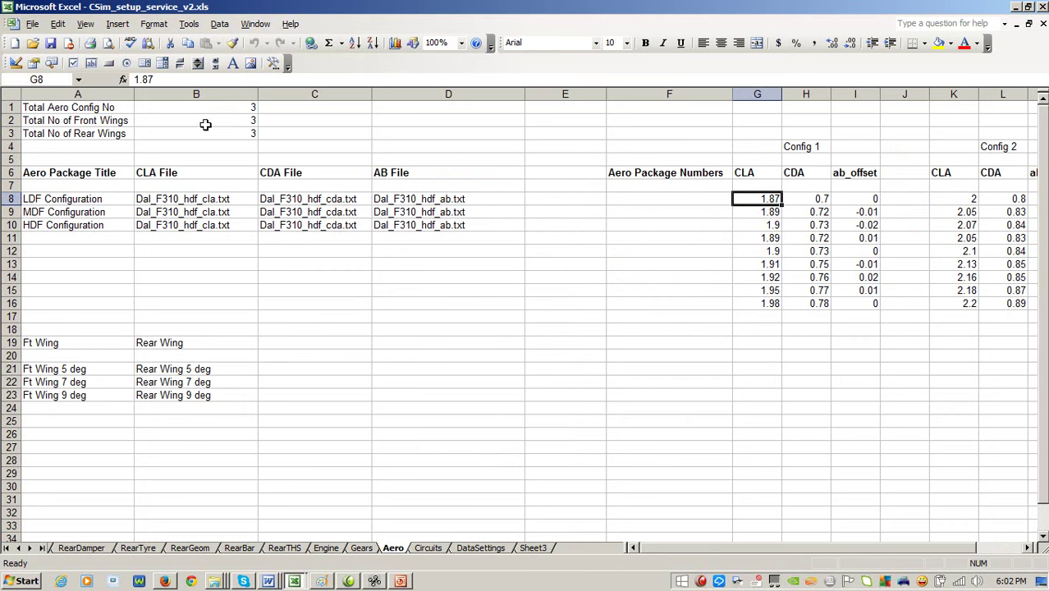
{"action": "left_click", "coordinate": [707, 225]}
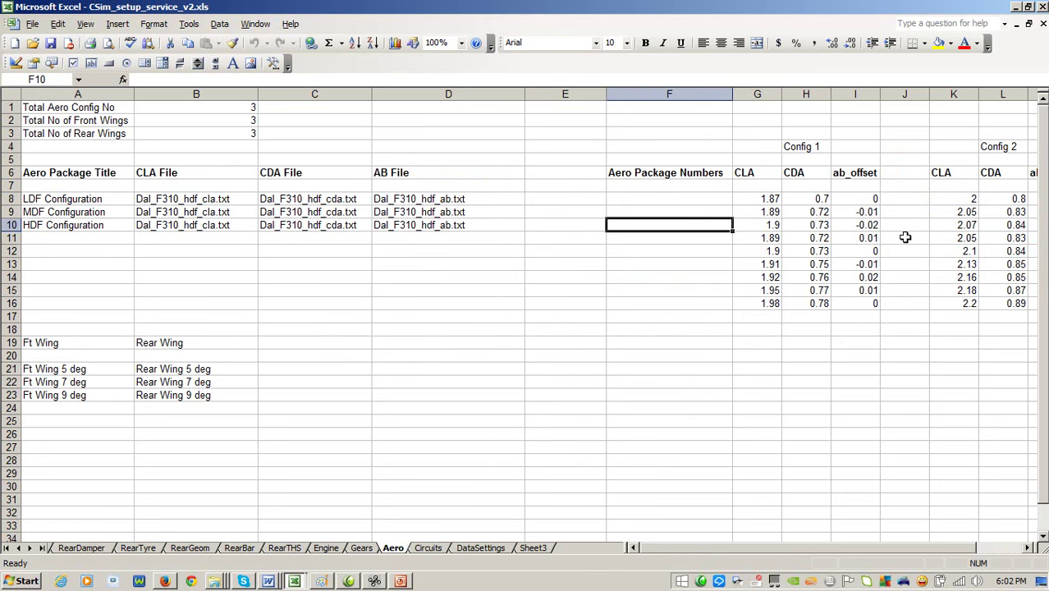
Open the Circuits sheet and examine the circuit names, curvature file paths and bump profile paths for all listed circuits.
{"action": "left_click", "coordinate": [427, 548]}
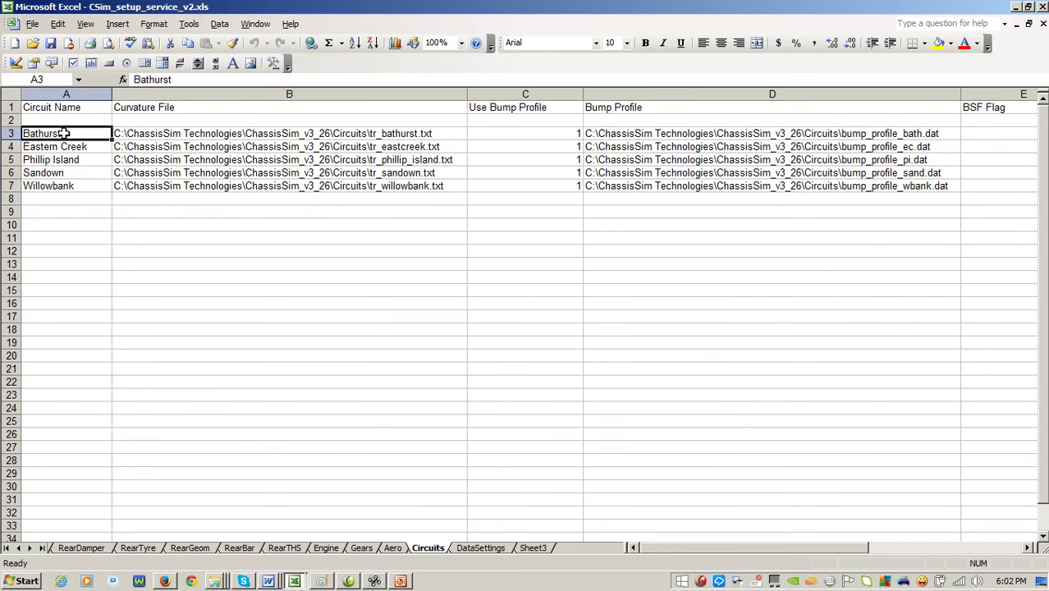
{"action": "left_click_drag", "start_coordinate": [66, 133], "coordinate": [66, 185]}
{"action": "left_click_drag", "start_coordinate": [211, 133], "coordinate": [420, 185]}
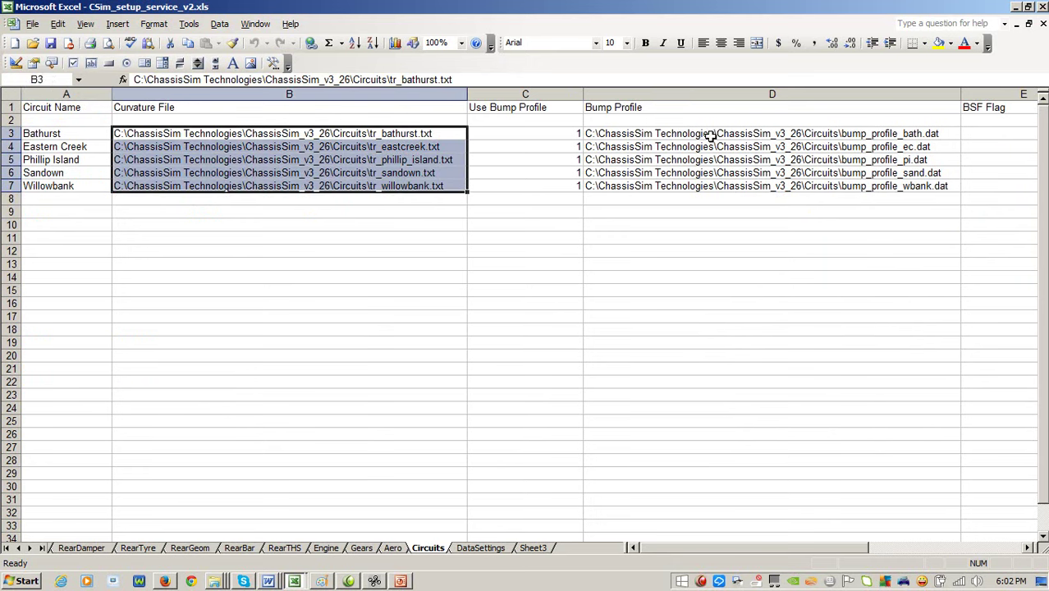
{"action": "left_click_drag", "start_coordinate": [711, 135], "coordinate": [714, 185]}
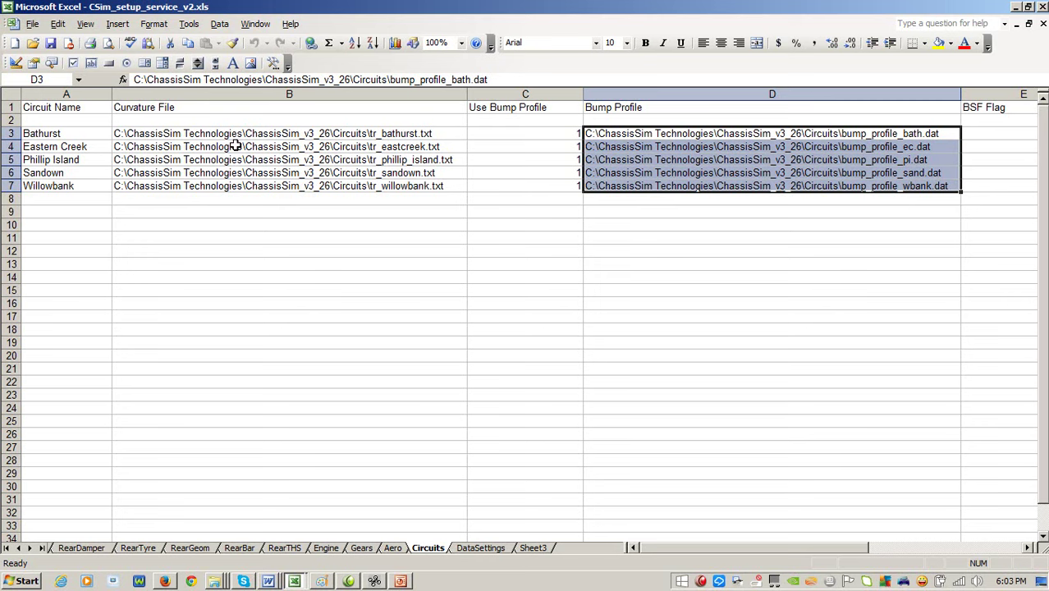
Switch to Windows Explorer, browse to the Models folder under ChassisSim Technologies on the C: drive, and select the Dal F310 folder.
{"action": "left_click", "coordinate": [220, 582]}
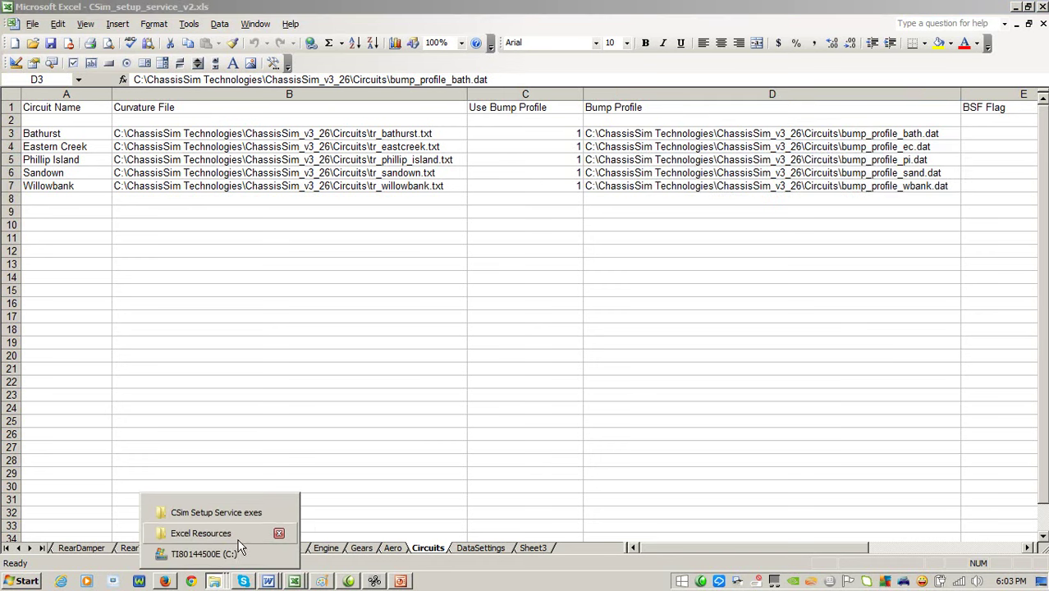
{"action": "left_click", "coordinate": [238, 555]}
{"action": "double_click", "coordinate": [482, 215]}
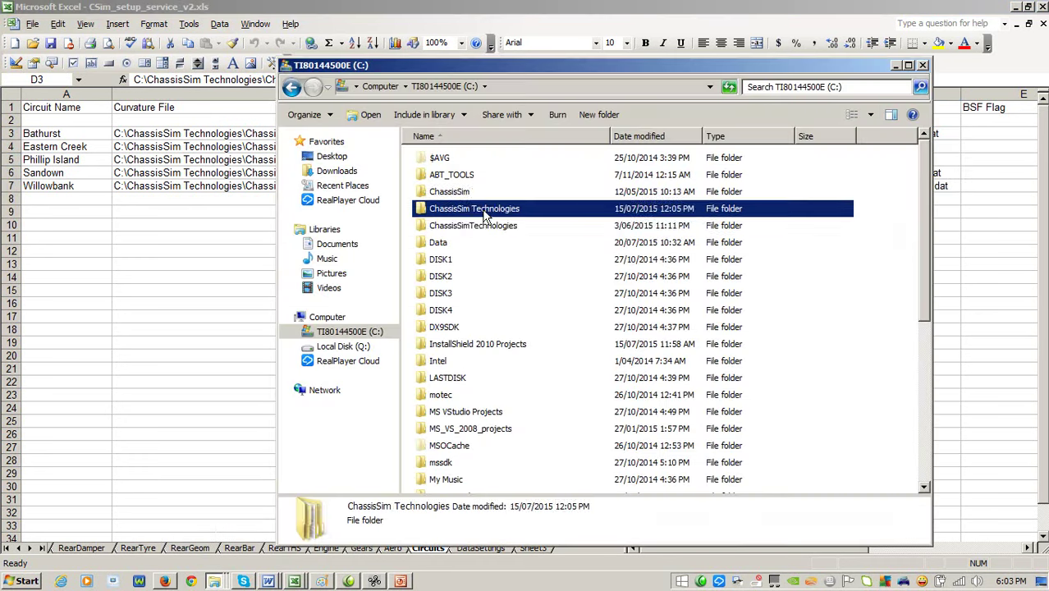
{"action": "double_click", "coordinate": [441, 225]}
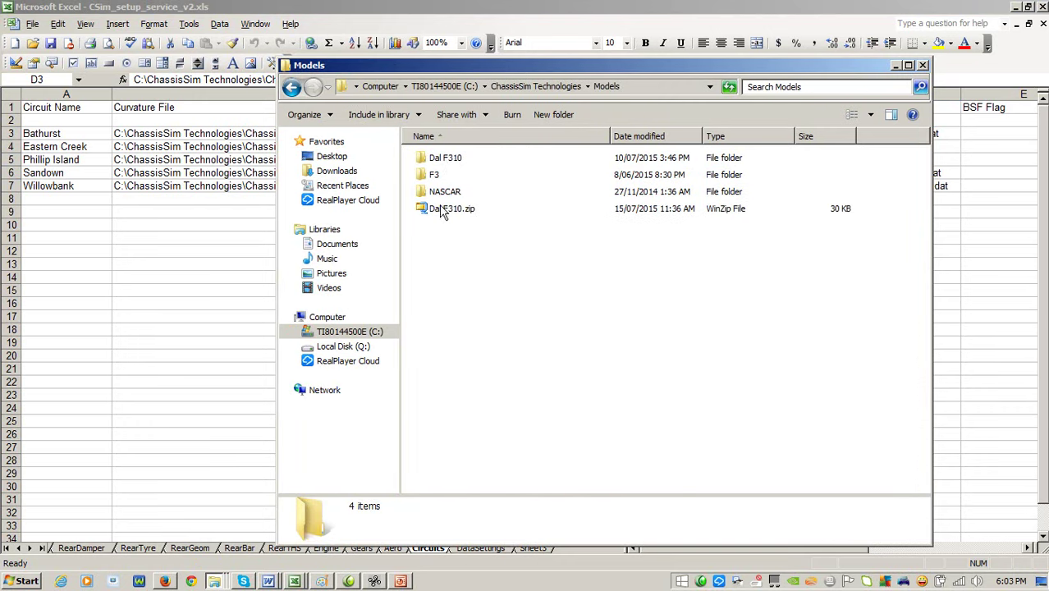
{"action": "left_click", "coordinate": [447, 163]}
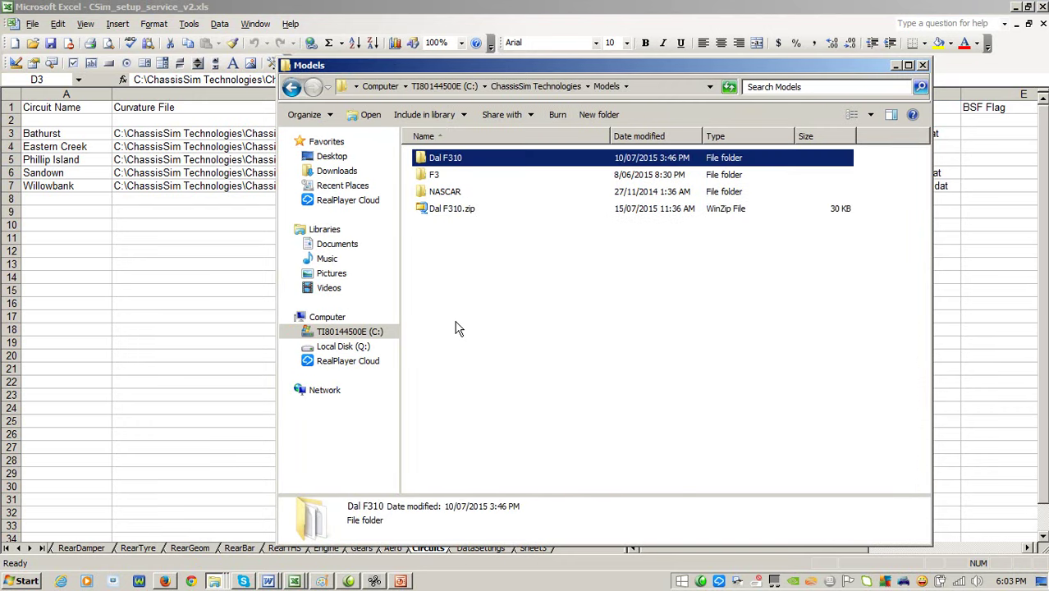